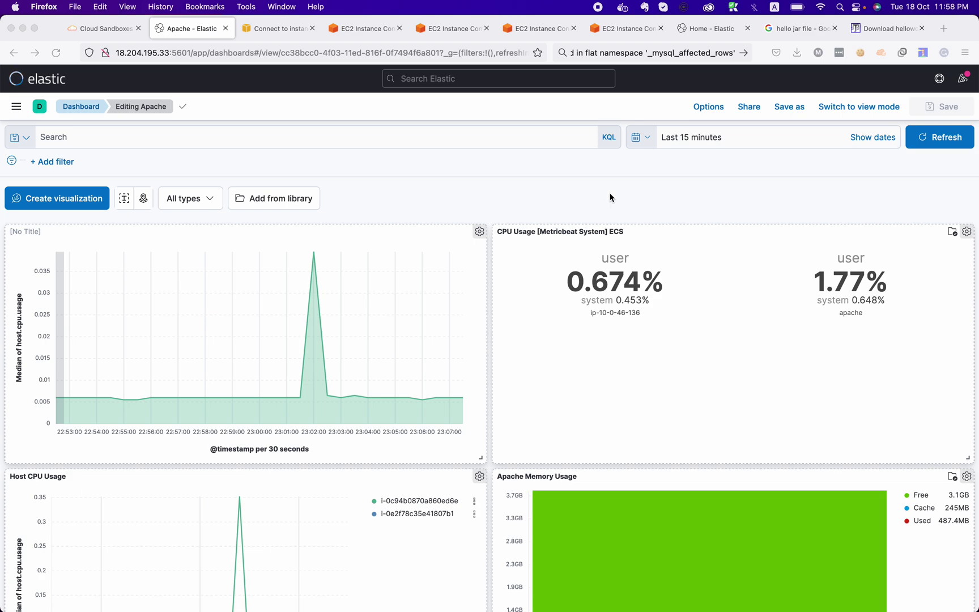
- Review the CPU and memory usage panels for the Apache and Nginx hosts on the Apache dashboard
{"action": "scroll", "coordinate": [417, 315], "scroll_direction": "down", "scroll_amount": 3}
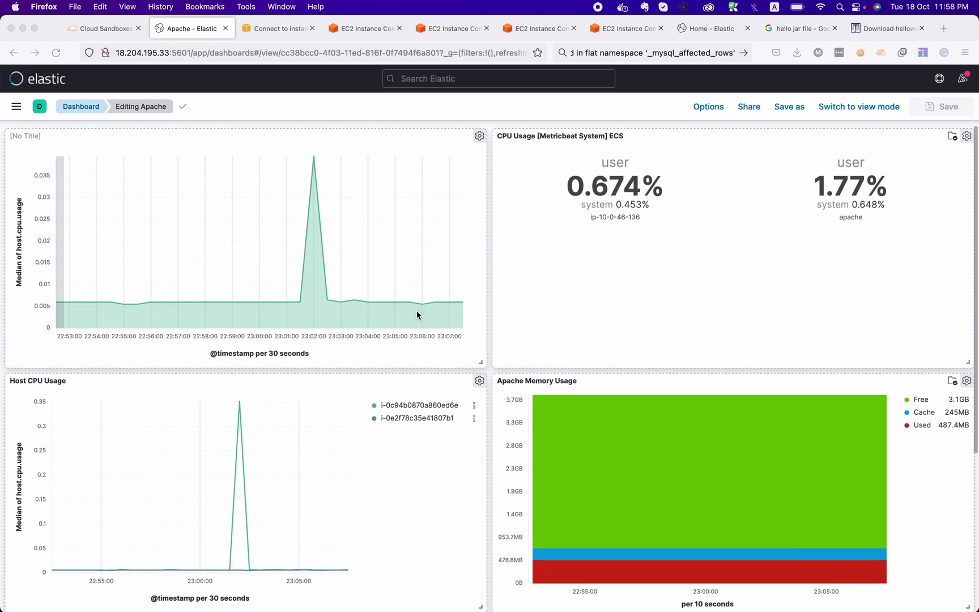
{"action": "scroll", "coordinate": [417, 314], "scroll_direction": "up", "scroll_amount": 2}
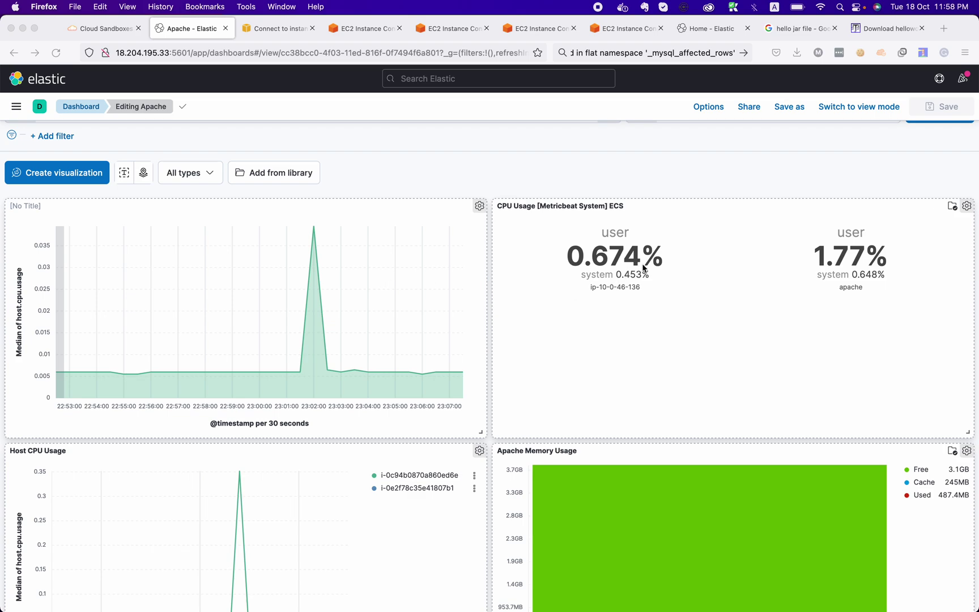
{"action": "scroll", "coordinate": [676, 468], "scroll_direction": "down", "scroll_amount": 4}
{"action": "scroll", "coordinate": [678, 471], "scroll_direction": "down", "scroll_amount": 3}
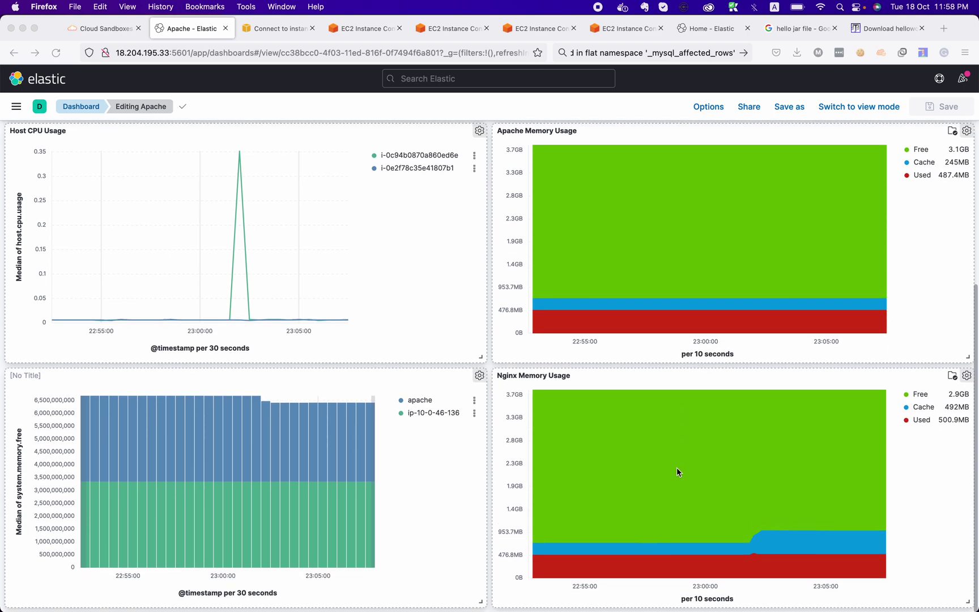
{"action": "scroll", "coordinate": [676, 468], "scroll_direction": "up", "scroll_amount": 5}
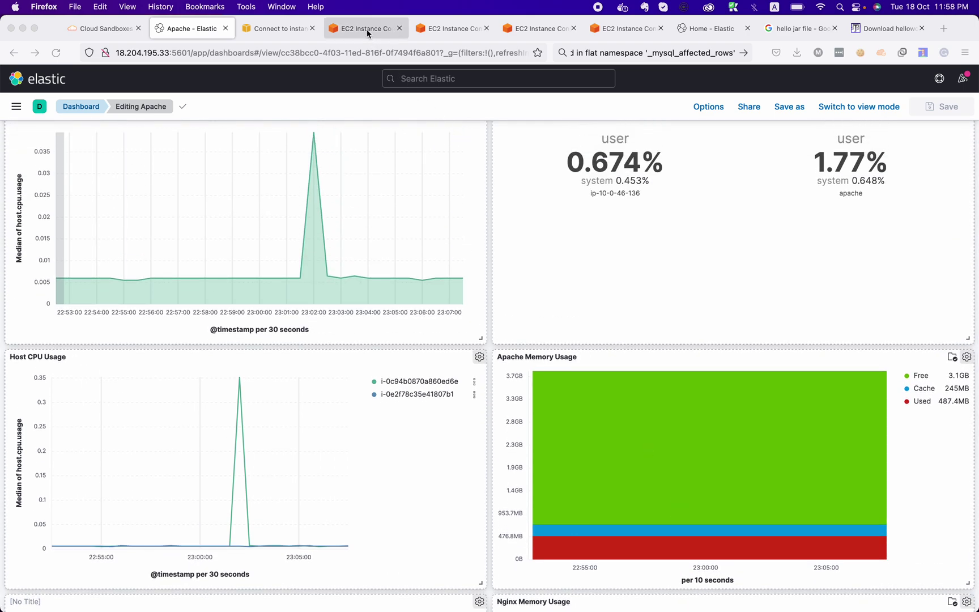
- Copy the Metricbeat 7.17.6 download and dpkg install commands from Step 1 of the Evernote ELK setup note, then return to Firefox
{"action": "left_click", "coordinate": [367, 30]}
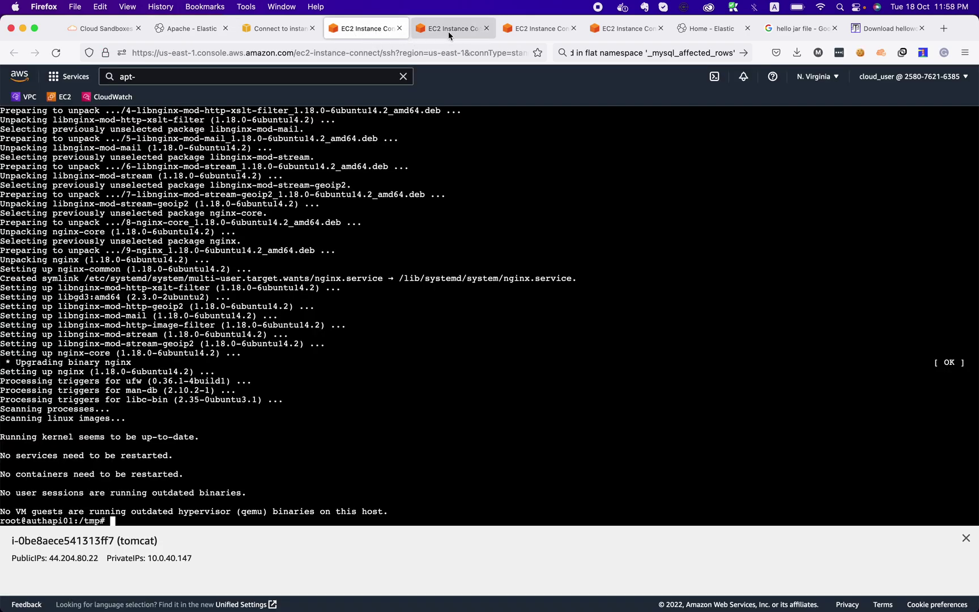
{"action": "left_click", "coordinate": [448, 31]}
{"action": "left_click", "coordinate": [368, 23]}
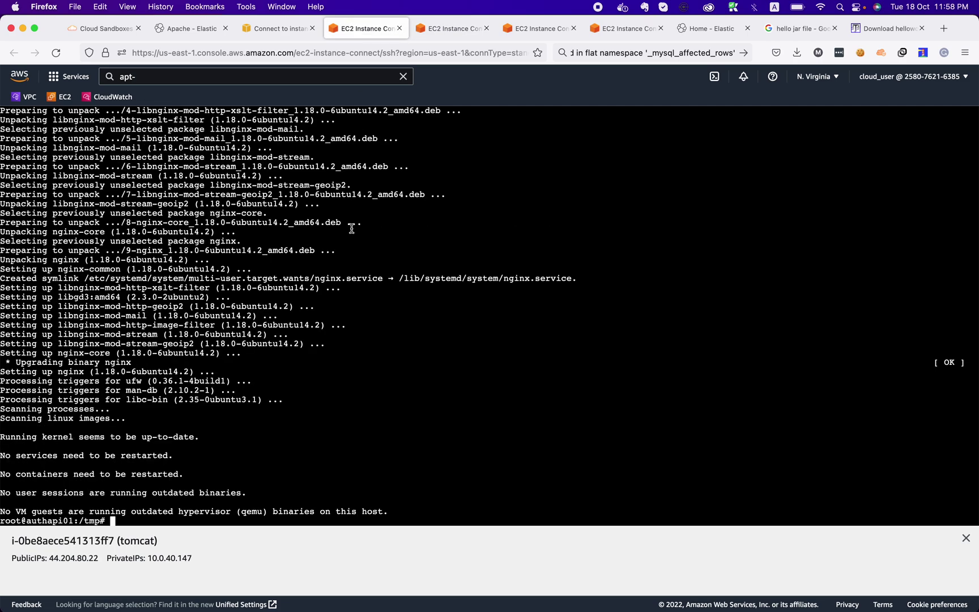
{"action": "key", "text": "super+Tab"}
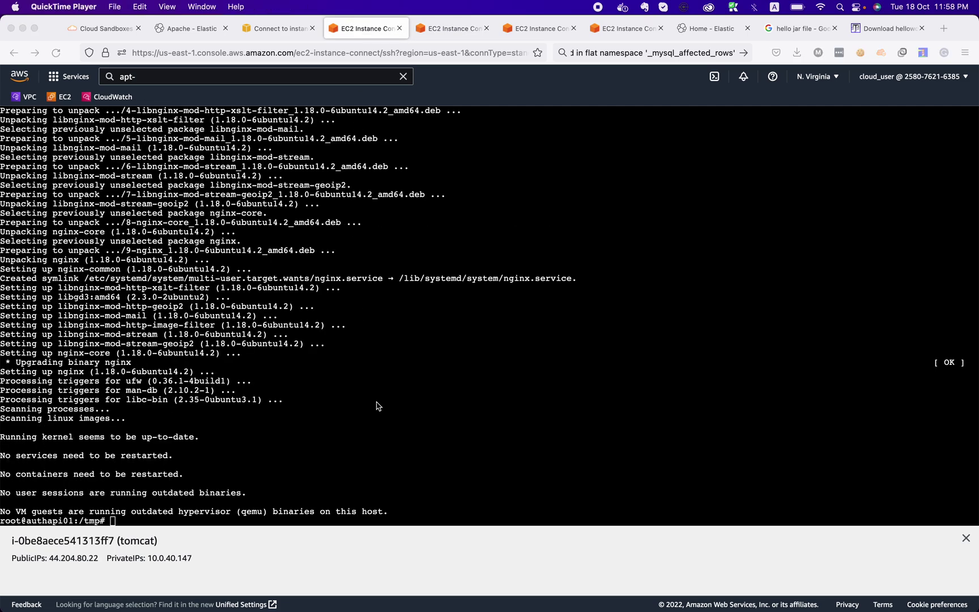
{"action": "key", "text": "super+Tab"}
{"action": "key", "text": "super+Tab"}
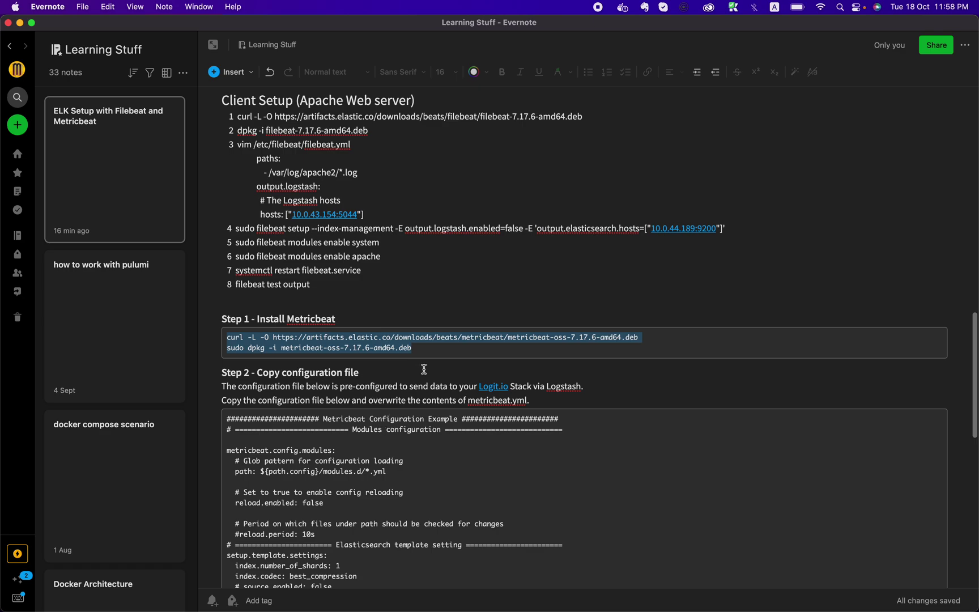
{"action": "left_click_drag", "start_coordinate": [431, 348], "coordinate": [228, 336]}
{"action": "key", "text": "super+c"}
{"action": "key", "text": "super+Tab"}
{"action": "key", "text": "super+Tab"}
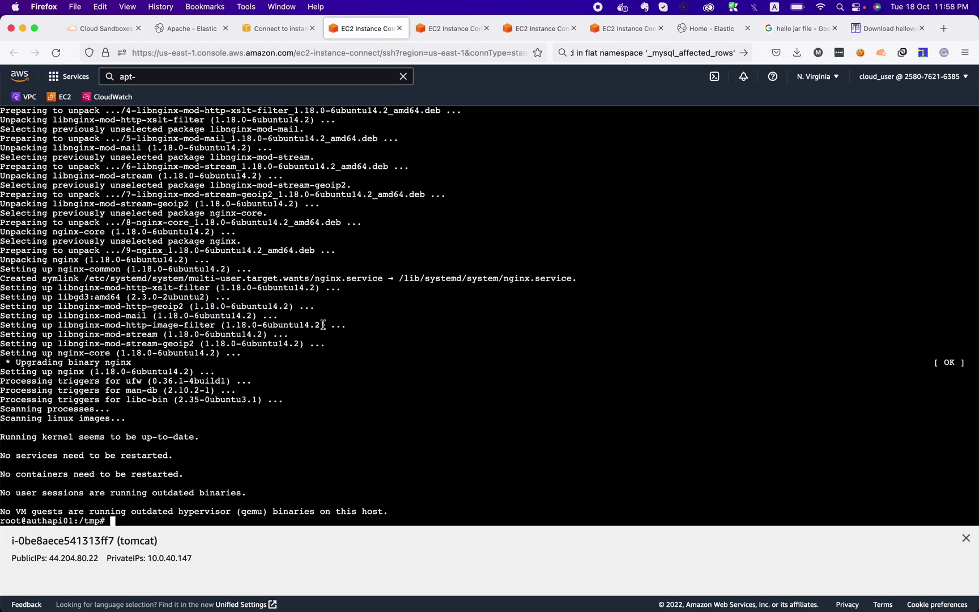
- Look over the Elastic home page, the EC2 instances list and the Apache dashboard
{"action": "left_click", "coordinate": [285, 37]}
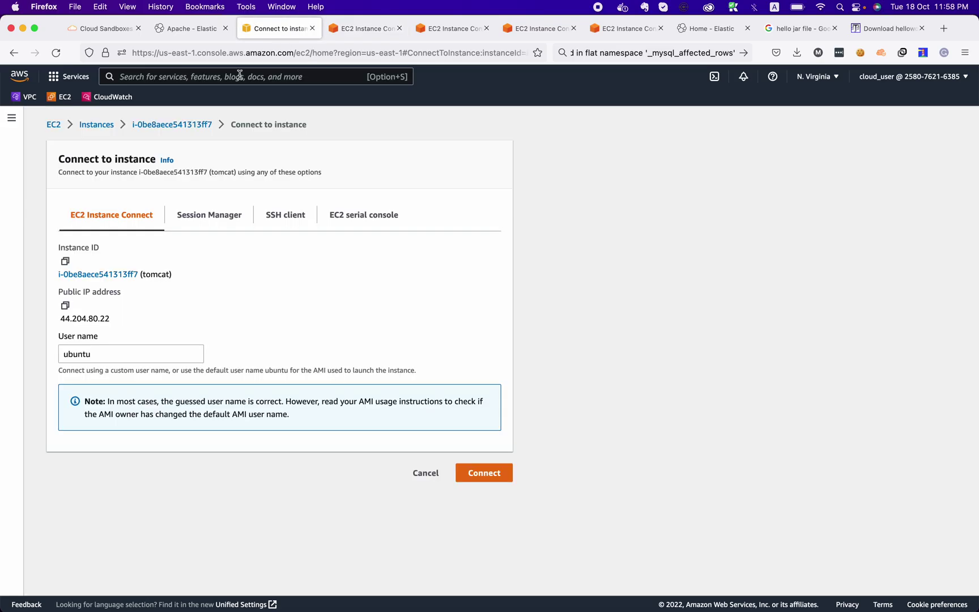
{"action": "left_click", "coordinate": [700, 28]}
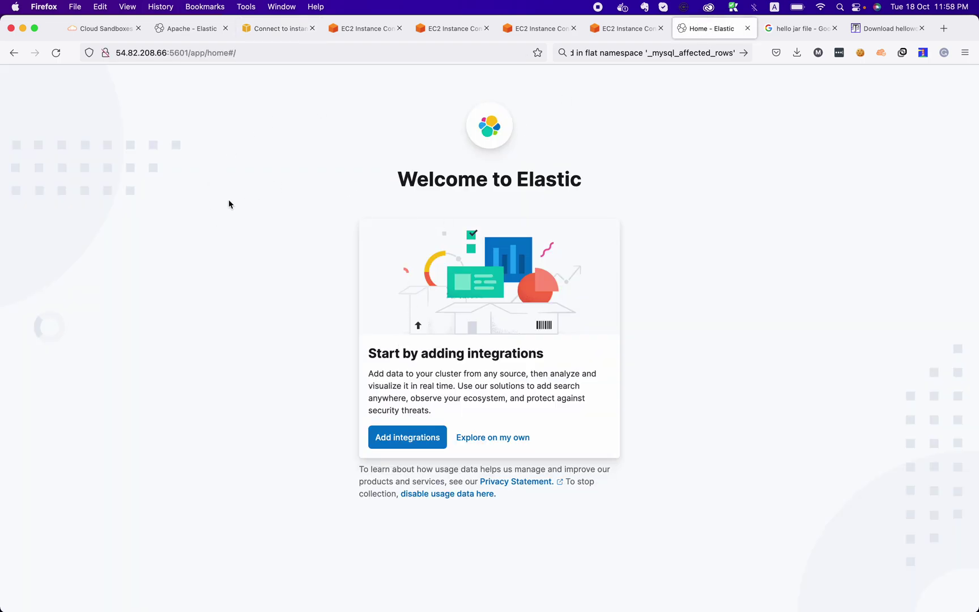
{"action": "left_click", "coordinate": [289, 32]}
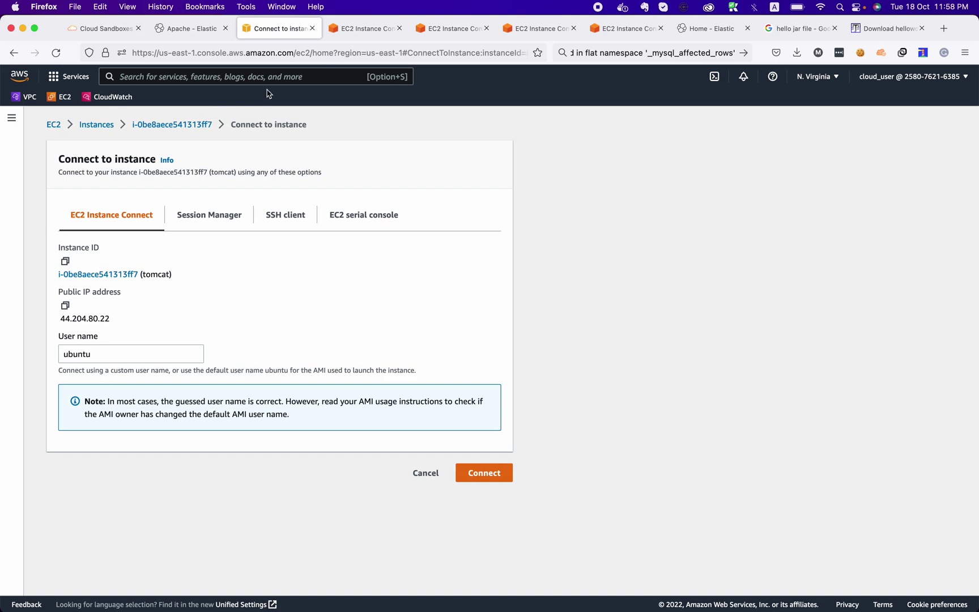
{"action": "left_click", "coordinate": [95, 126]}
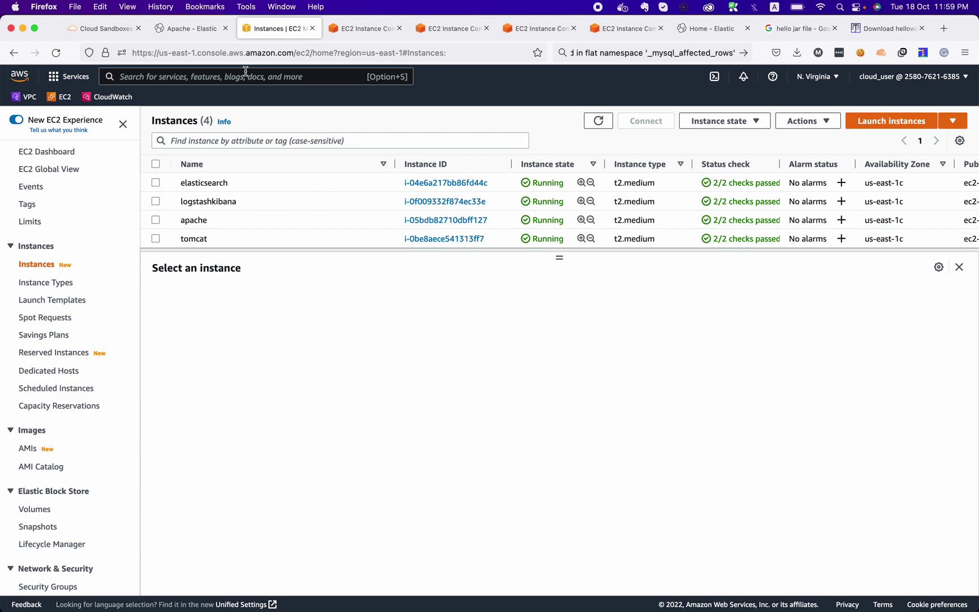
{"action": "left_click", "coordinate": [194, 27]}
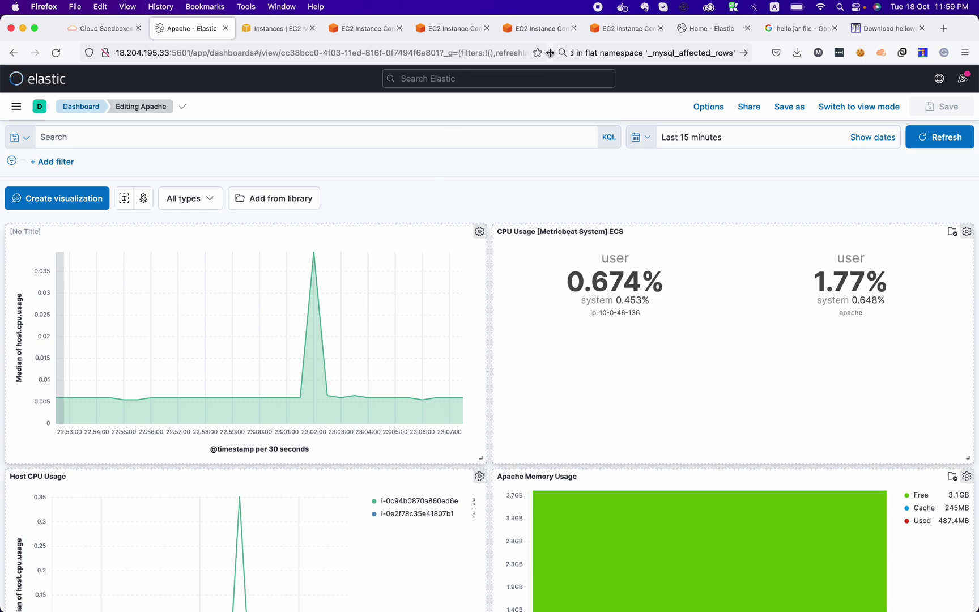
- Run the copied commands in the tomcat instance's terminal to download and install metricbeat-oss-7.17.6-amd64.deb
{"action": "left_click", "coordinate": [367, 29]}
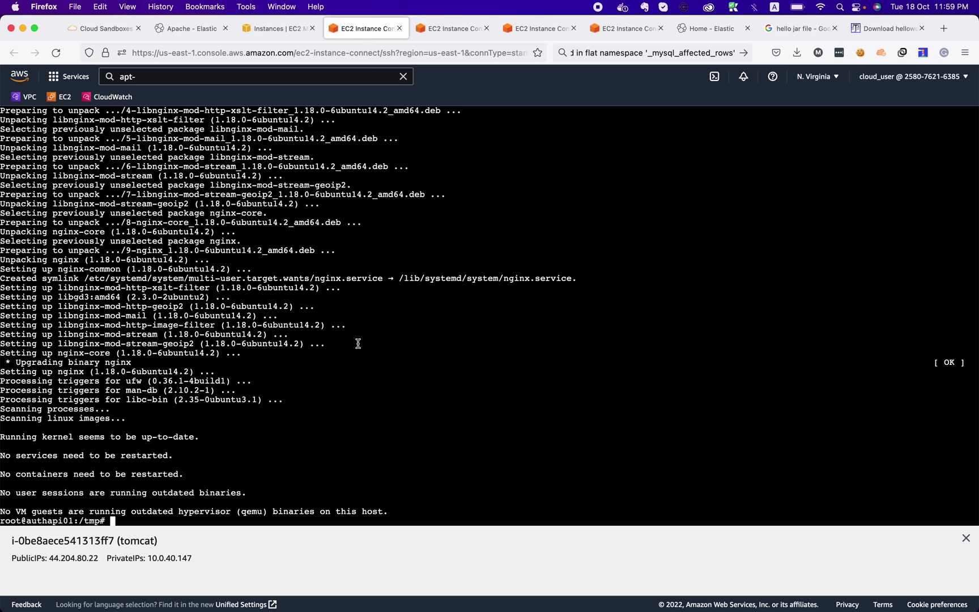
{"action": "key", "text": "Return"}
{"action": "key", "text": "super+v"}
{"action": "key", "text": "Return"}
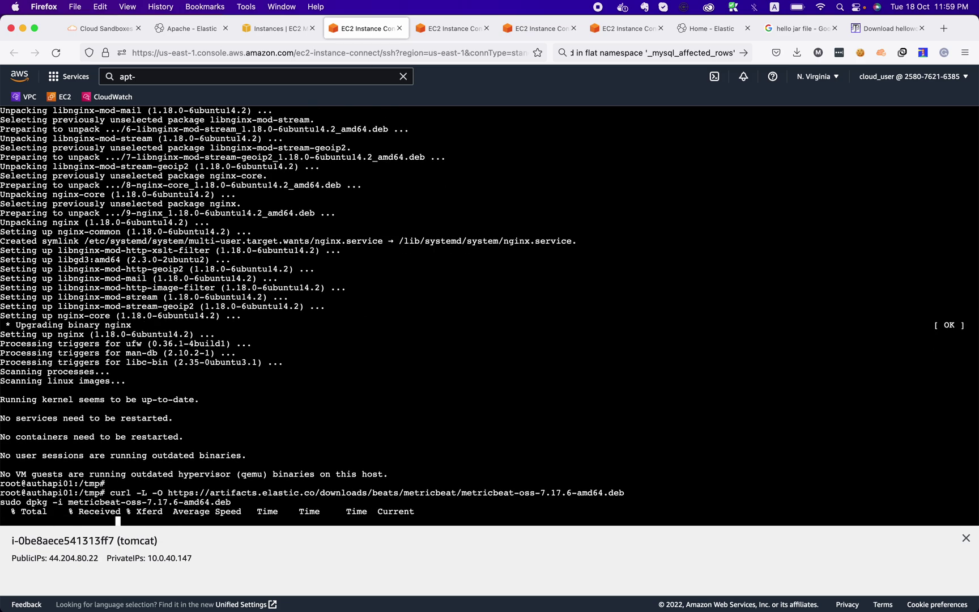
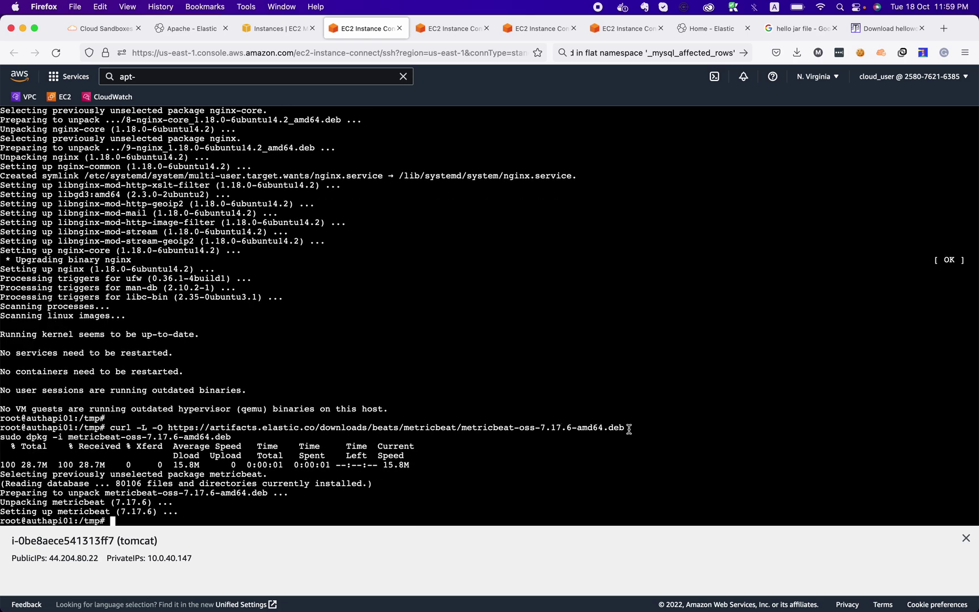
{"action": "left_click_drag", "start_coordinate": [623, 428], "coordinate": [462, 430]}
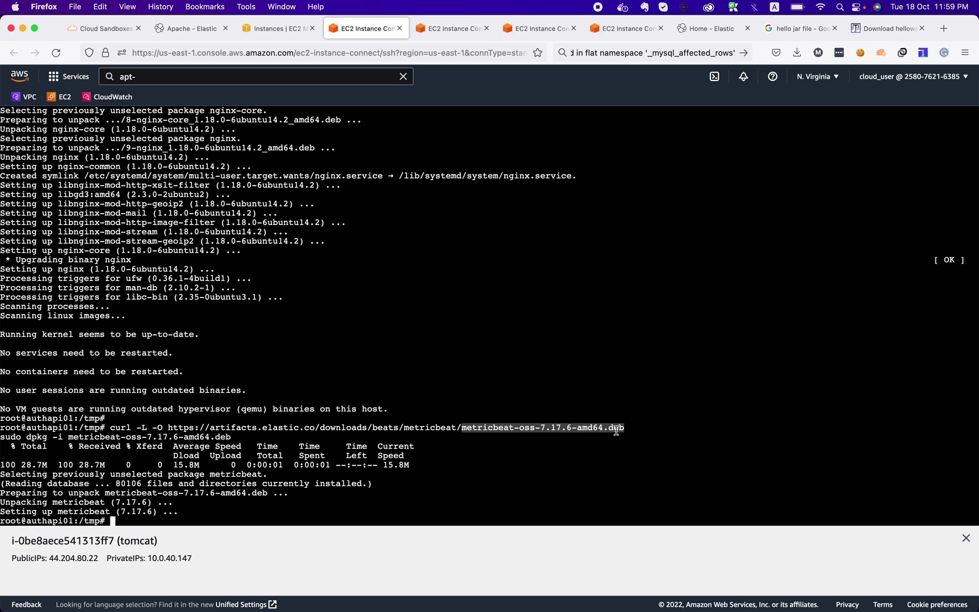
- Open the Metricbeat configuration file metricbeat.yml from /etc/metricbeat in vim and start a backward search
{"action": "key", "text": "Return"}
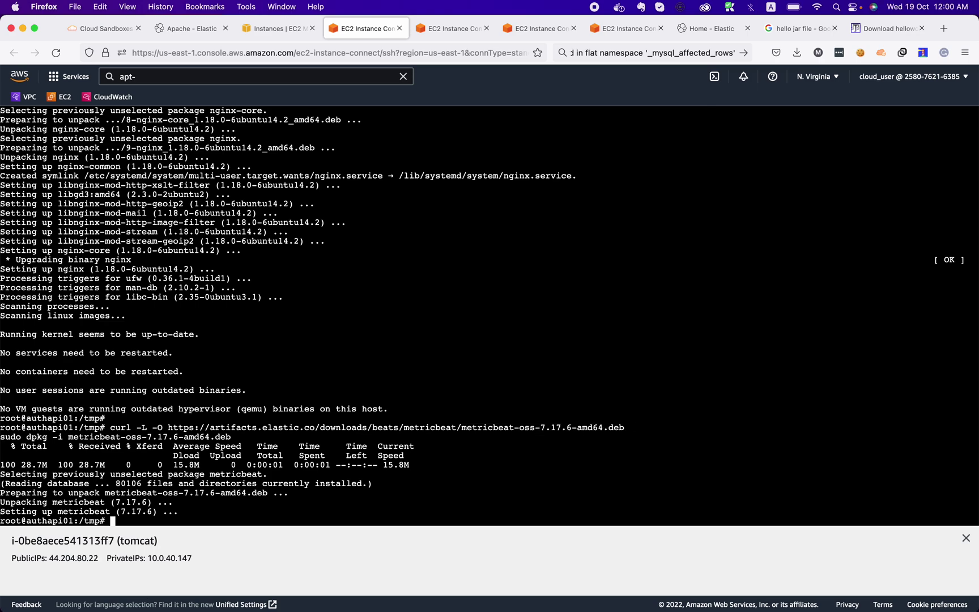
{"action": "type", "text": "vim "}
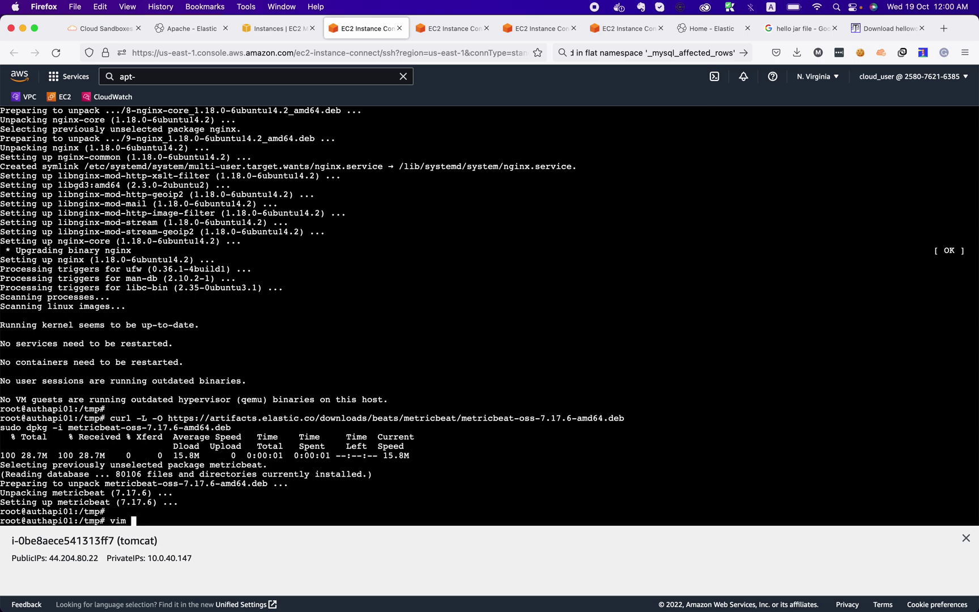
{"action": "type", "text": "/etc/metricbeat/"}
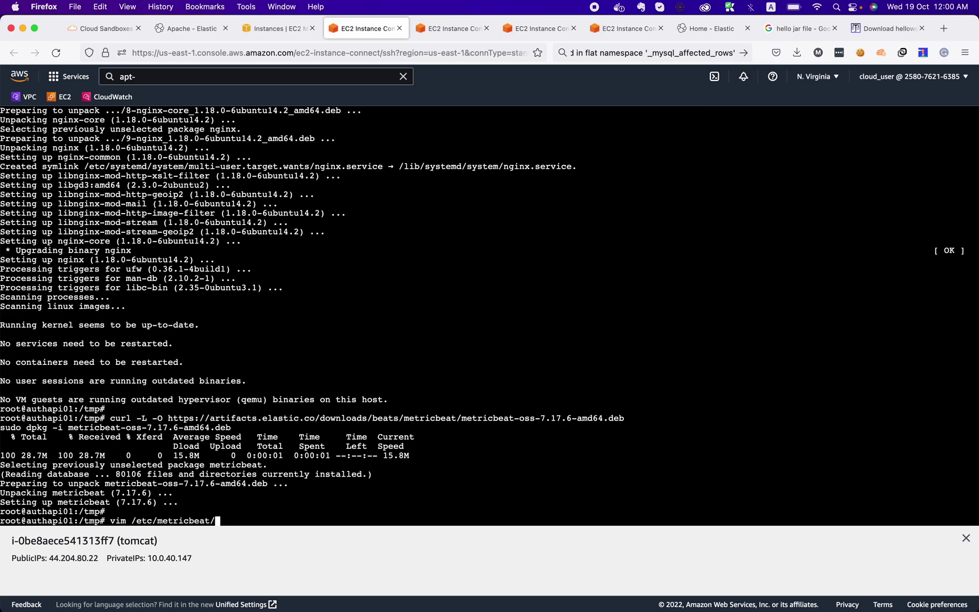
{"action": "type", "text": "ma"}
{"action": "key", "text": "BackSpace"}
{"action": "type", "text": "e"}
{"action": "key", "text": "Tab"}
{"action": "type", "text": "y"}
{"action": "key", "text": "Tab"}
{"action": "key", "text": "Return"}
{"action": "key", "text": "Down"}
{"action": "type", "text": "?"}
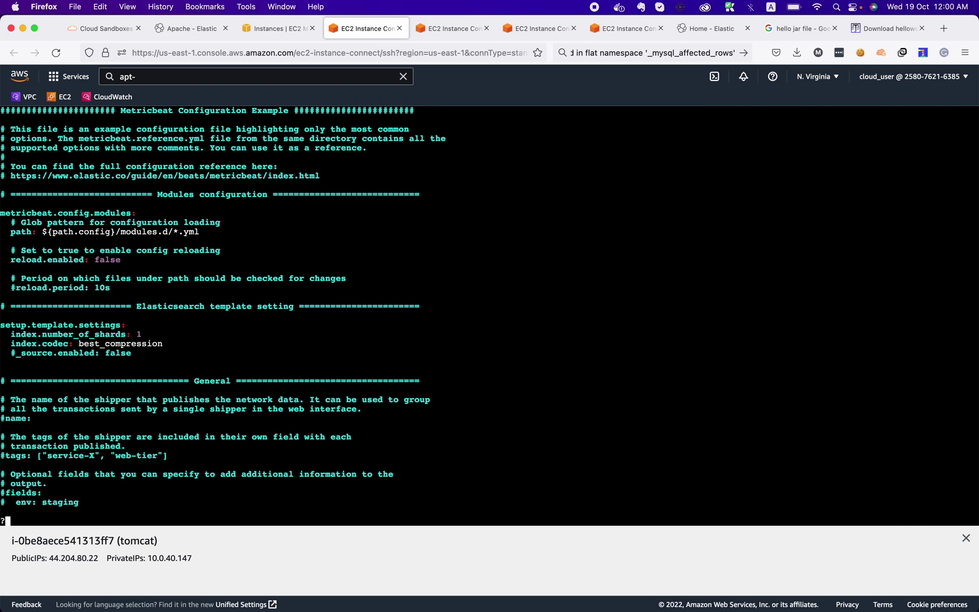
{"action": "type", "text": "loca"}
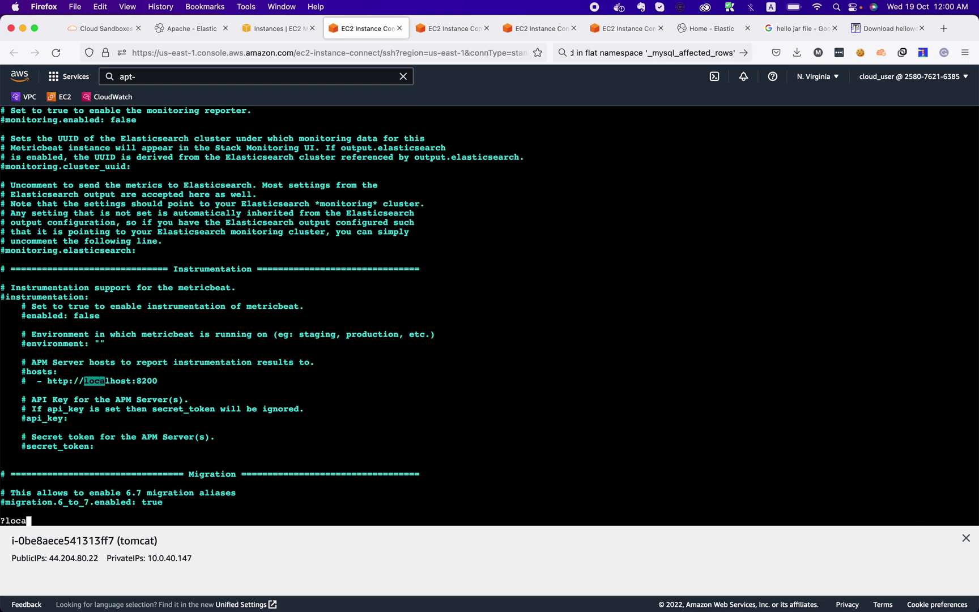
{"action": "key", "text": "BackSpace"}
{"action": "key", "text": "BackSpace"}
{"action": "key", "text": "BackSpace"}
{"action": "key", "text": "BackSpace"}
{"action": "type", "text": ":"}
{"action": "key", "text": "BackSpace"}
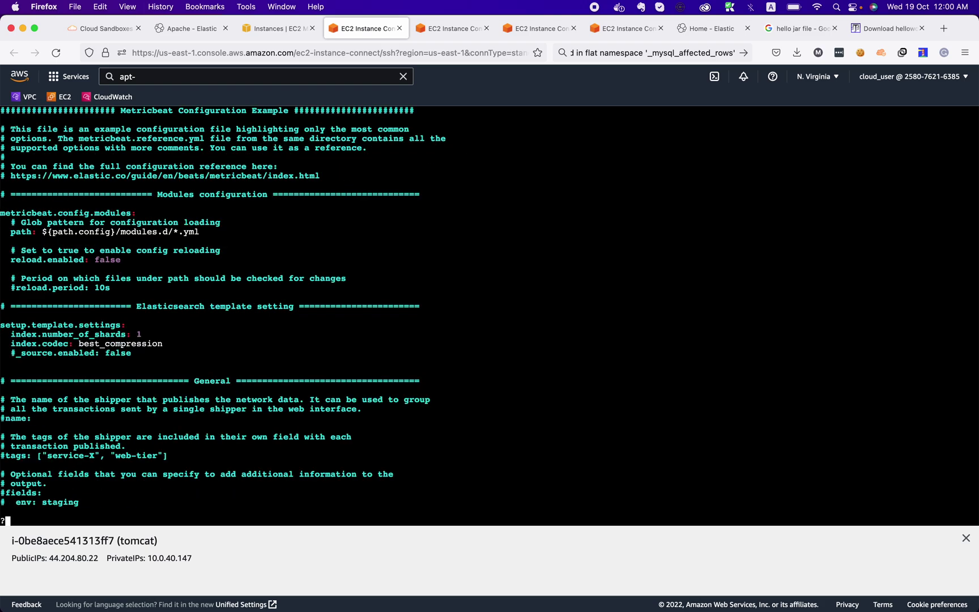
- Search for 9200 and delete localhost from the hosts entry under output.elasticsearch, keeping the port
{"action": "type", "text": "9200"}
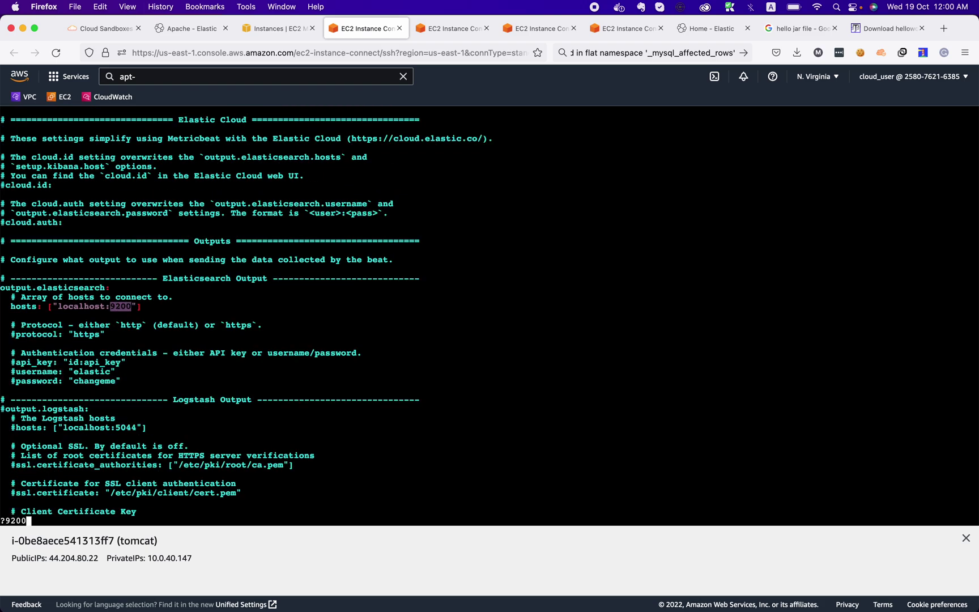
{"action": "key", "text": "Return"}
{"action": "key", "text": "Left"}
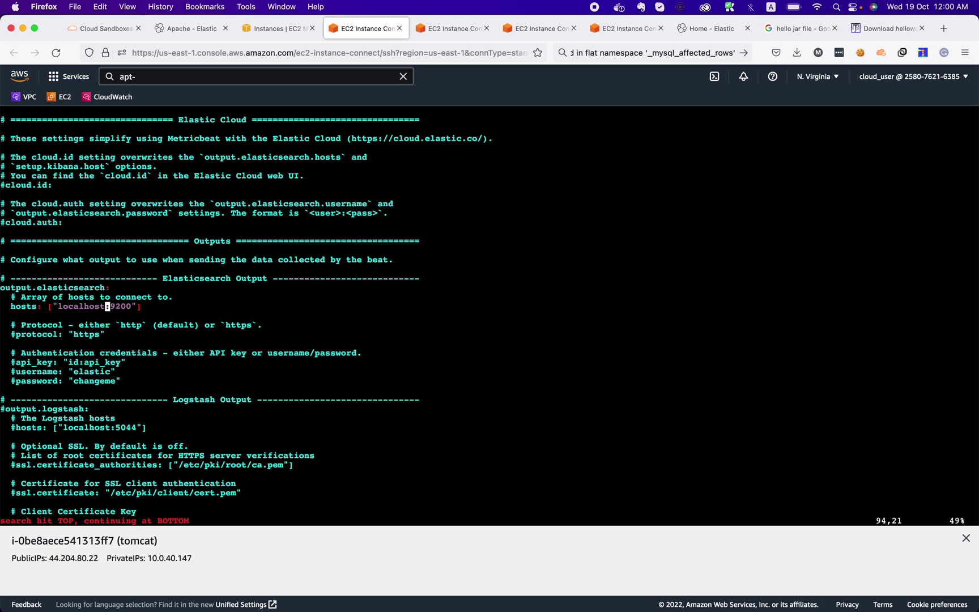
{"action": "key", "text": "i"}
{"action": "key", "text": "BackSpace"}
{"action": "key", "text": "BackSpace"}
{"action": "key", "text": "BackSpace"}
{"action": "key", "text": "BackSpace"}
{"action": "key", "text": "BackSpace"}
{"action": "key", "text": "BackSpace"}
{"action": "key", "text": "BackSpace"}
{"action": "key", "text": "BackSpace"}
{"action": "key", "text": "BackSpace"}
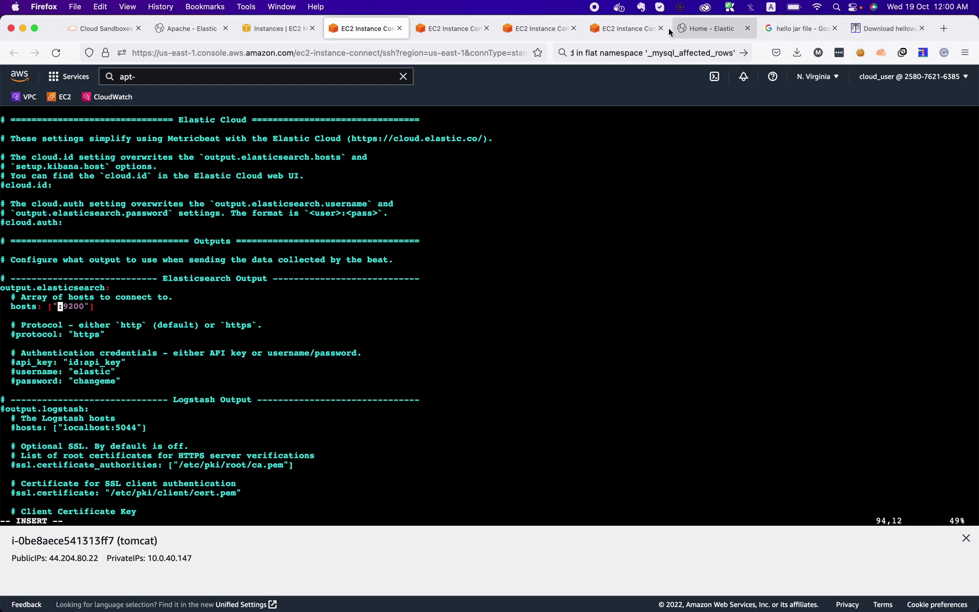
- Copy the Elasticsearch instance's private IP from its terminal page and insert it in the hosts entry, giving 10.0.33.251:9200
{"action": "left_click", "coordinate": [621, 31]}
{"action": "left_click_drag", "start_coordinate": [207, 554], "coordinate": [156, 559]}
{"action": "key", "text": "super+c"}
{"action": "left_click", "coordinate": [371, 30]}
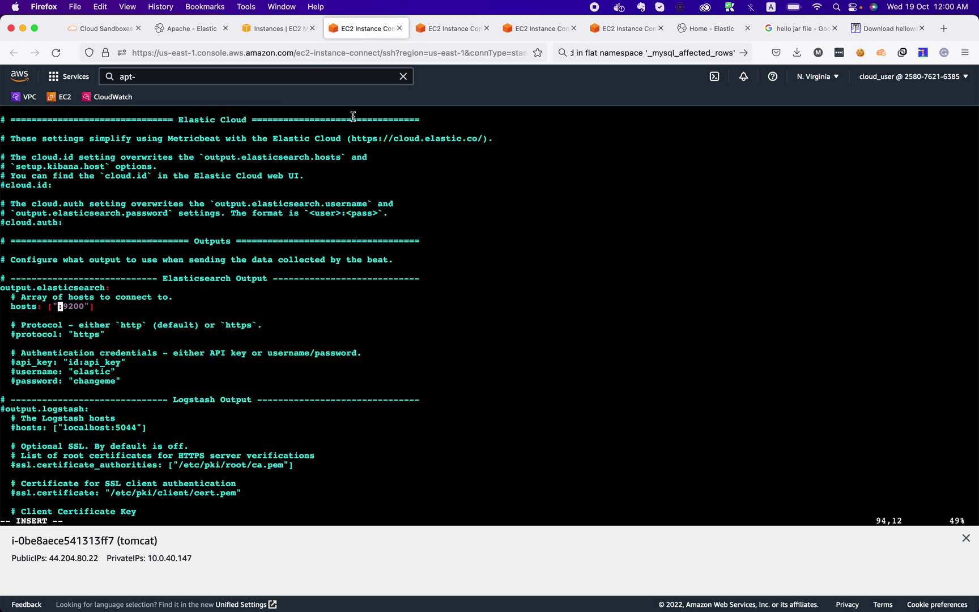
{"action": "key", "text": "super+v"}
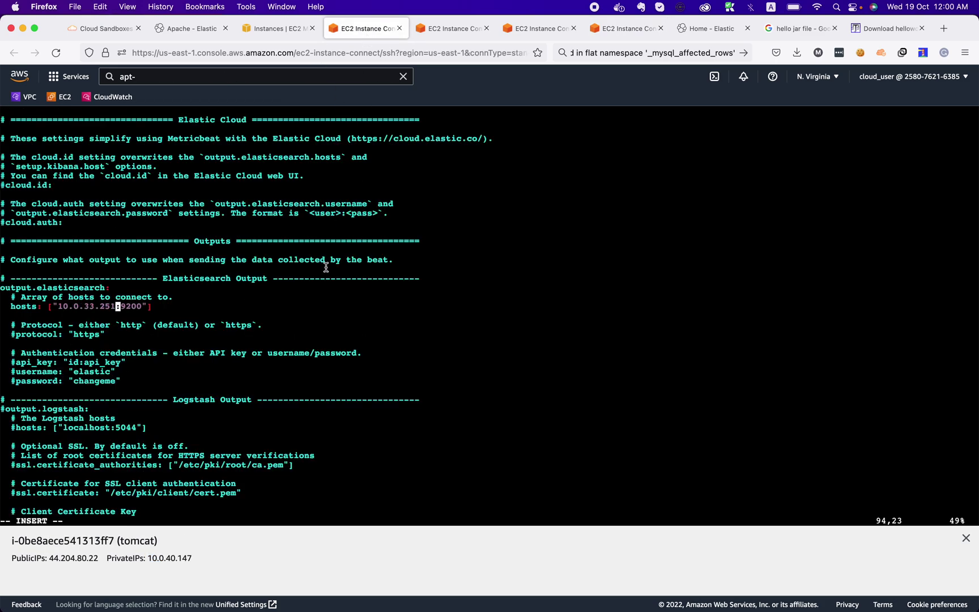
- Examine the commented-out Logstash Output section of the Metricbeat configuration
{"action": "key", "text": "Down"}
{"action": "key", "text": "Down"}
{"action": "key", "text": "Down"}
{"action": "key", "text": "Down"}
{"action": "key", "text": "Down"}
{"action": "key", "text": "Down"}
{"action": "key", "text": "Down"}
{"action": "key", "text": "Down"}
{"action": "key", "text": "Down"}
{"action": "key", "text": "Down"}
{"action": "key", "text": "Down"}
{"action": "left_click_drag", "start_coordinate": [157, 429], "coordinate": [9, 399]}
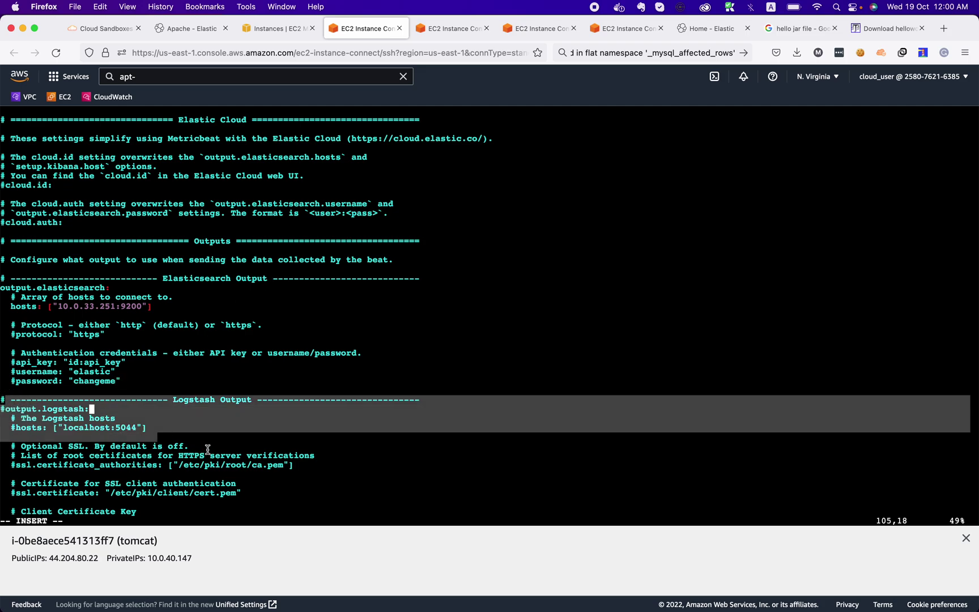
{"action": "key", "text": "Down"}
{"action": "key", "text": "Down"}
{"action": "key", "text": "Down"}
{"action": "key", "text": "Down"}
{"action": "key", "text": "Down"}
{"action": "key", "text": "Down"}
{"action": "key", "text": "Down"}
{"action": "key", "text": "Down"}
{"action": "key", "text": "Down"}
{"action": "key", "text": "Down"}
{"action": "key", "text": "Down"}
{"action": "key", "text": "Down"}
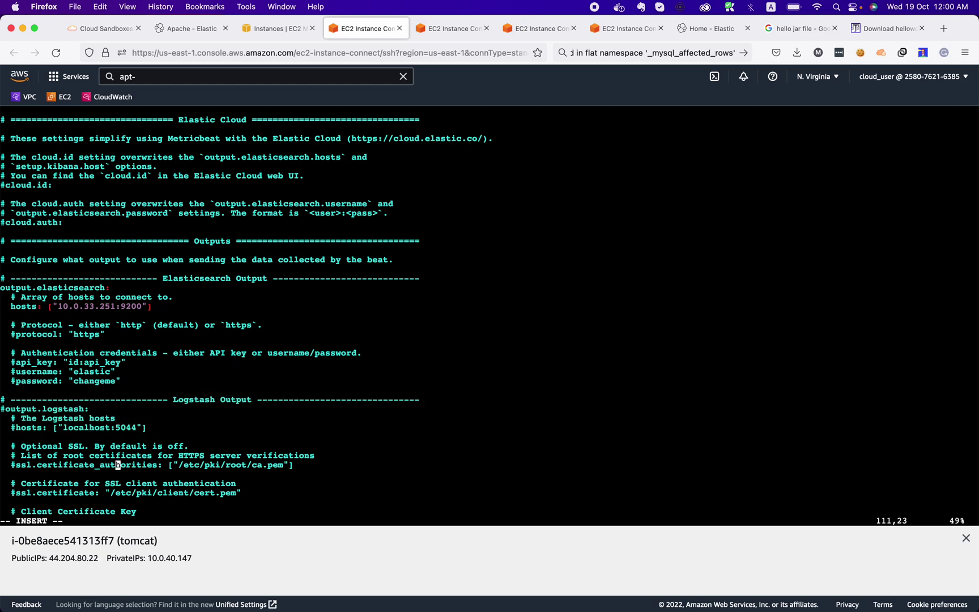
- Examine the Processors section and its host, cloud, docker and kubernetes metadata entries
{"action": "key", "text": "Down"}
{"action": "key", "text": "Down"}
{"action": "key", "text": "Down"}
{"action": "key", "text": "Down"}
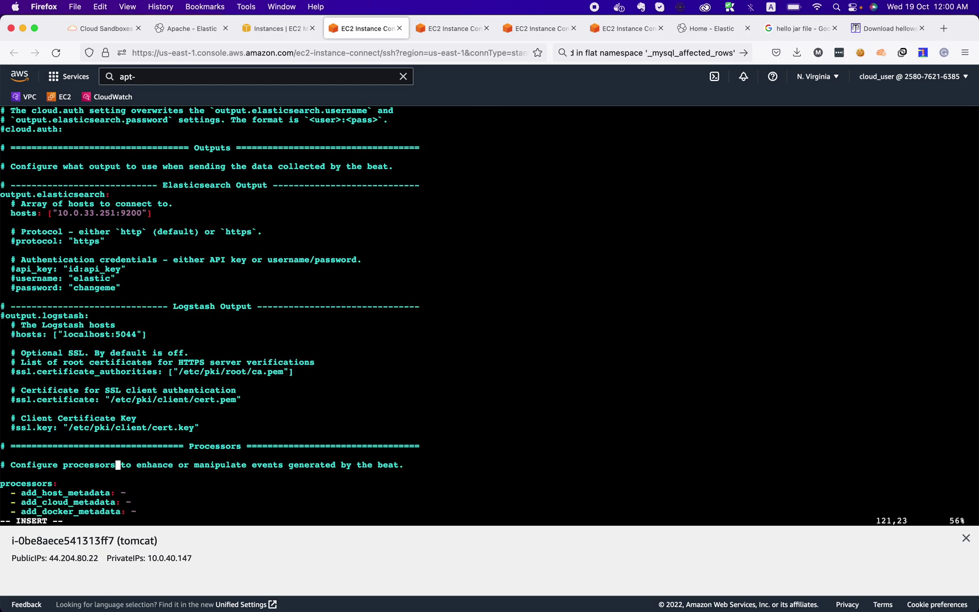
{"action": "key", "text": "Up"}
{"action": "key", "text": "Up"}
{"action": "key", "text": "Up"}
{"action": "key", "text": "Up"}
{"action": "key", "text": "Up"}
{"action": "key", "text": "Up"}
{"action": "key", "text": "Up"}
{"action": "key", "text": "Down"}
{"action": "key", "text": "Down"}
{"action": "key", "text": "Down"}
{"action": "key", "text": "Down"}
{"action": "key", "text": "Down"}
{"action": "key", "text": "Down"}
{"action": "key", "text": "Down"}
{"action": "key", "text": "Down"}
{"action": "key", "text": "Down"}
{"action": "key", "text": "Down"}
{"action": "key", "text": "Down"}
{"action": "key", "text": "Down"}
{"action": "key", "text": "Down"}
{"action": "key", "text": "Down"}
{"action": "key", "text": "Down"}
{"action": "key", "text": "Down"}
{"action": "key", "text": "Down"}
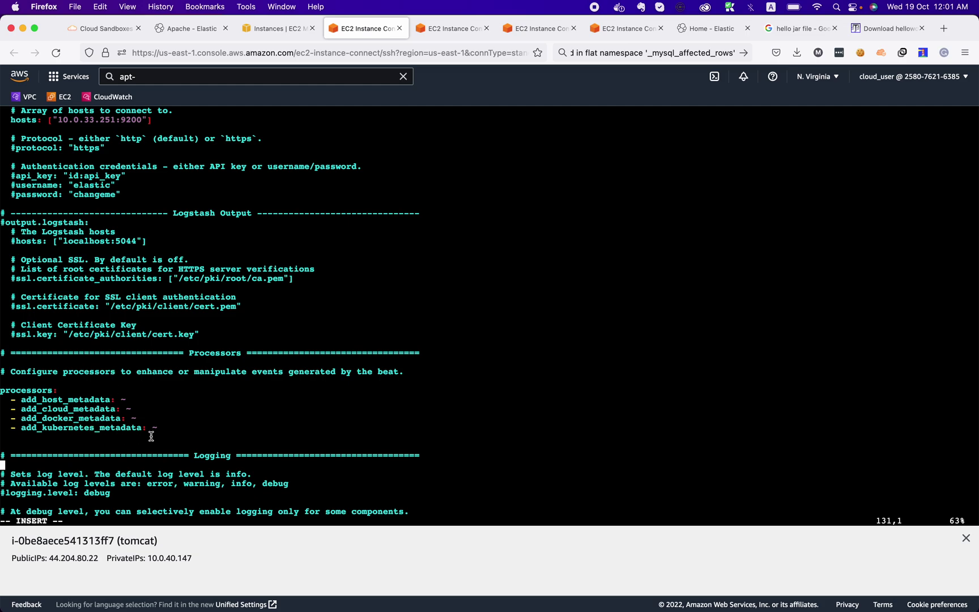
{"action": "left_click_drag", "start_coordinate": [165, 435], "coordinate": [2, 389]}
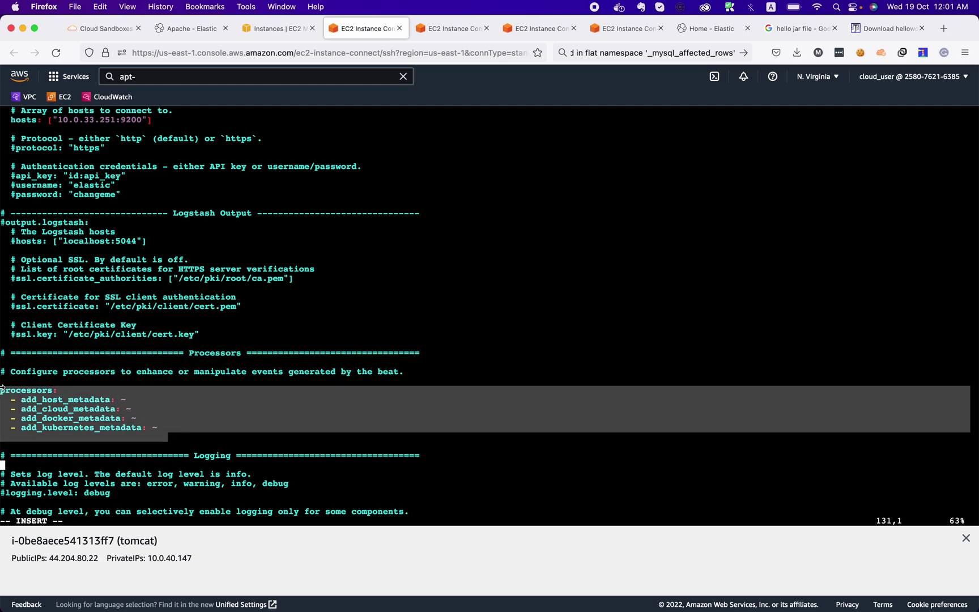
- Examine the Logging and X-Pack Monitoring sections of the Metricbeat configuration file
{"action": "key", "text": "Down"}
{"action": "key", "text": "Down"}
{"action": "key", "text": "Down"}
{"action": "key", "text": "Down"}
{"action": "key", "text": "Down"}
{"action": "key", "text": "Down"}
{"action": "key", "text": "Down"}
{"action": "key", "text": "Down"}
{"action": "key", "text": "Down"}
{"action": "key", "text": "Down"}
{"action": "key", "text": "Down"}
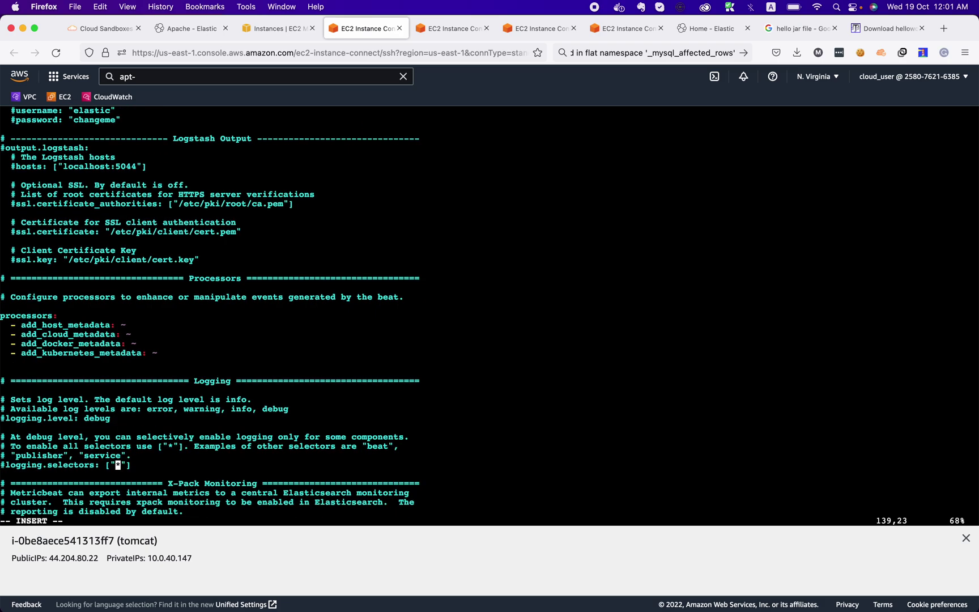
{"action": "key", "text": "Down"}
{"action": "key", "text": "Down"}
{"action": "key", "text": "Down"}
{"action": "key", "text": "Down"}
{"action": "key", "text": "Down"}
{"action": "key", "text": "Down"}
{"action": "key", "text": "Down"}
{"action": "key", "text": "Down"}
{"action": "key", "text": "Down"}
{"action": "key", "text": "Down"}
{"action": "key", "text": "Down"}
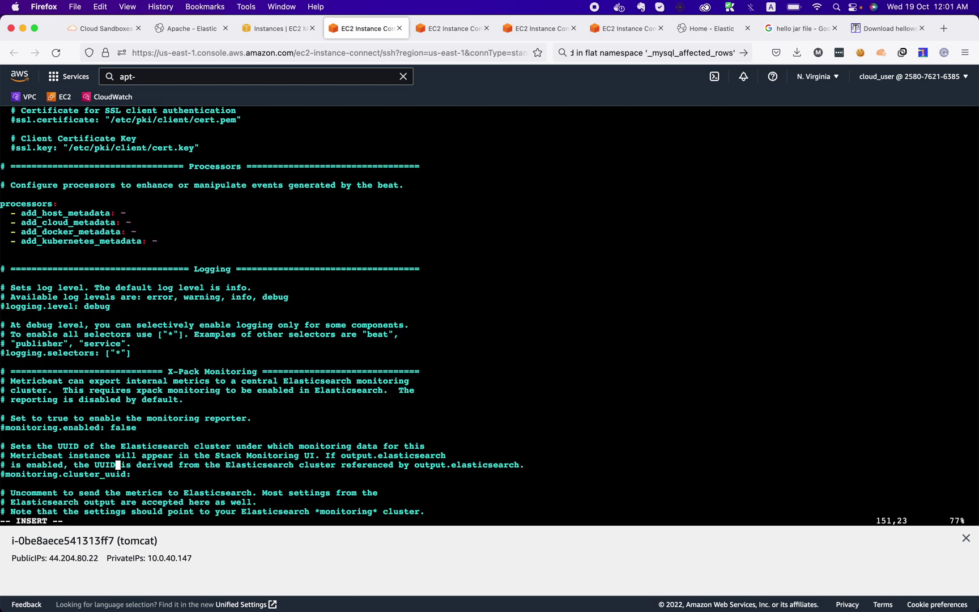
- Save the edited metricbeat.yml and quit vim, returning to the shell prompt
{"action": "key", "text": "Escape"}
{"action": "type", "text": ":wq"}
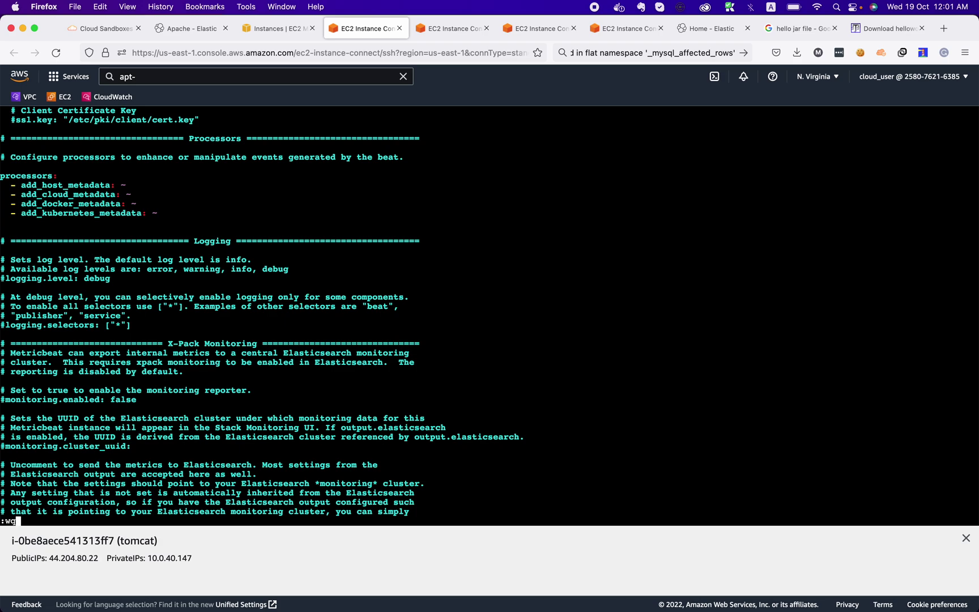
{"action": "key", "text": "Return"}
{"action": "key", "text": "Return"}
{"action": "key", "text": "Return"}
{"action": "key", "text": "Return"}
{"action": "key", "text": "Return"}
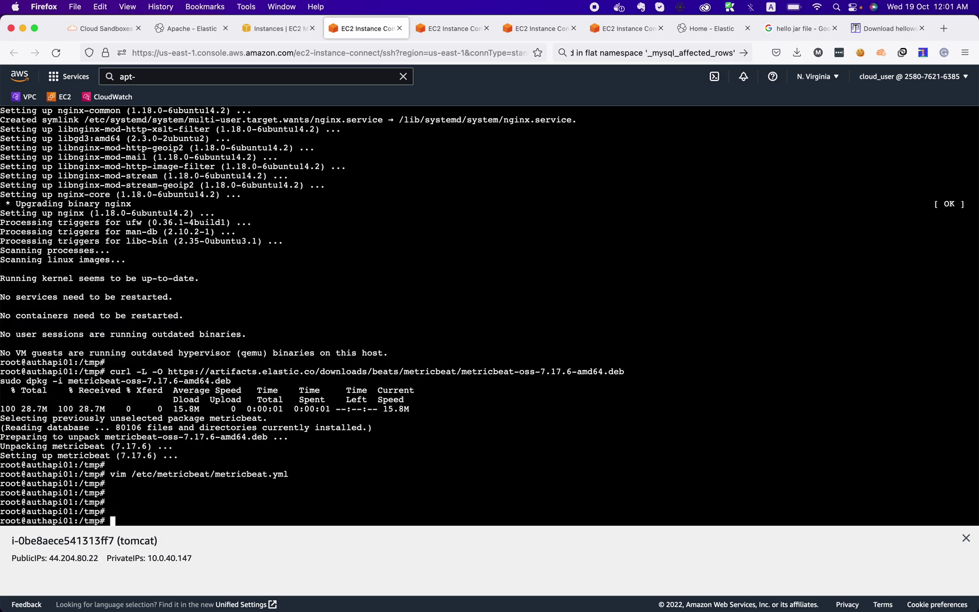
- Run metricbeat test output and review the Elasticsearch connection checks it reports
{"action": "type", "text": "metricbeat test oput"}
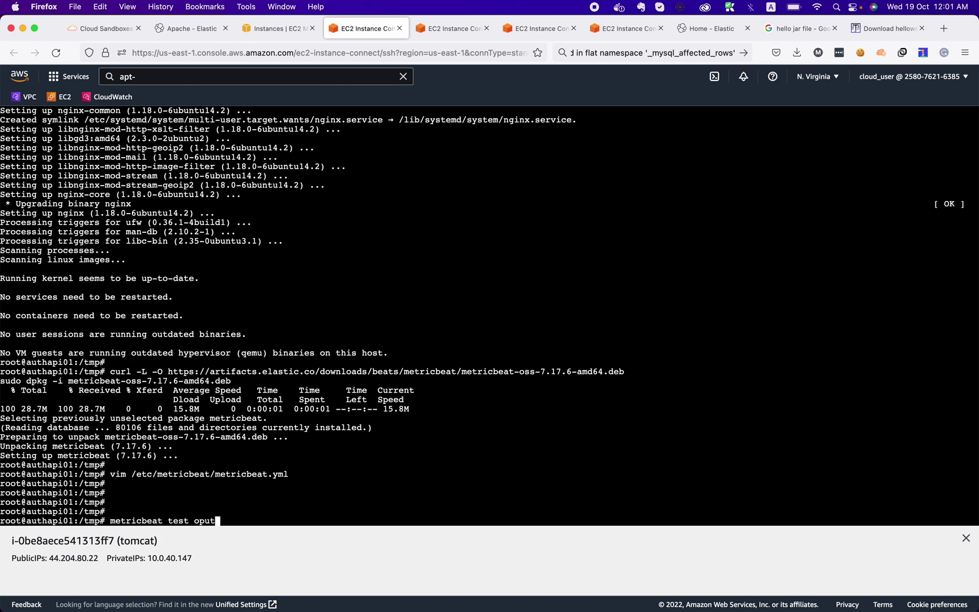
{"action": "key", "text": "BackSpace"}
{"action": "key", "text": "BackSpace"}
{"action": "type", "text": "utput"}
{"action": "key", "text": "Return"}
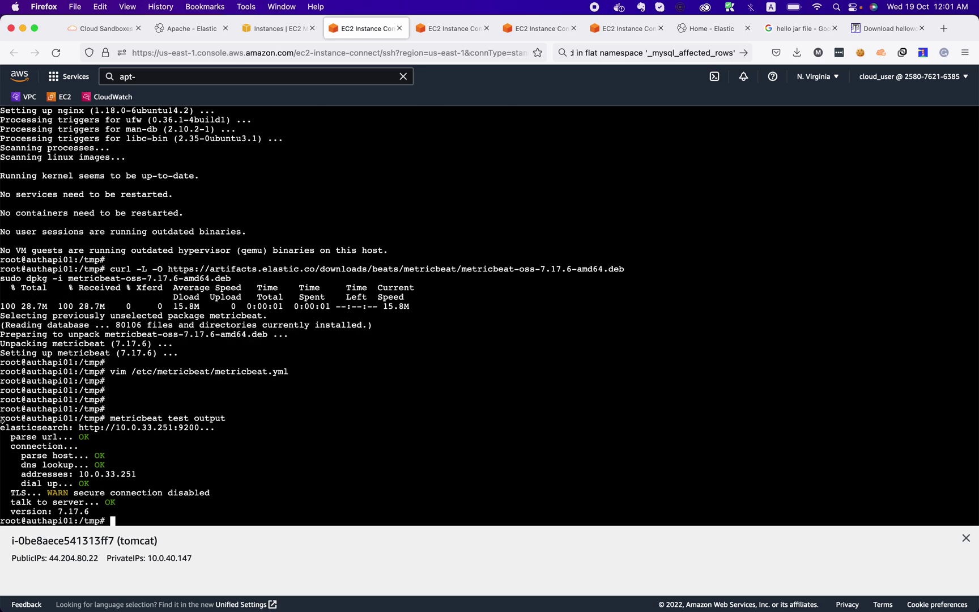
{"action": "left_click_drag", "start_coordinate": [116, 505], "coordinate": [2, 438]}
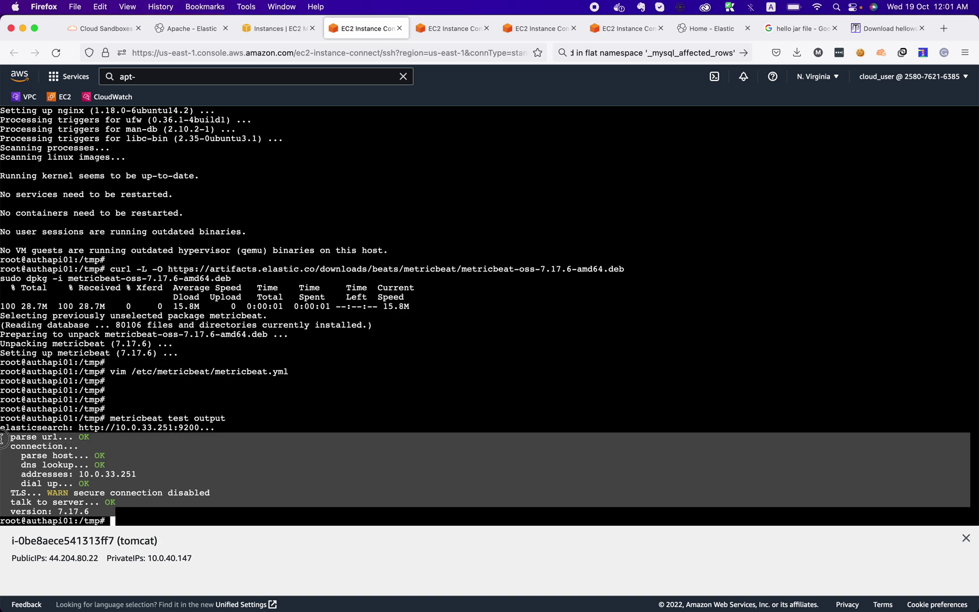
- Start the Metricbeat service with systemctl start metricbeat.service
{"action": "left_click", "coordinate": [343, 470]}
{"action": "type", "text": "system"}
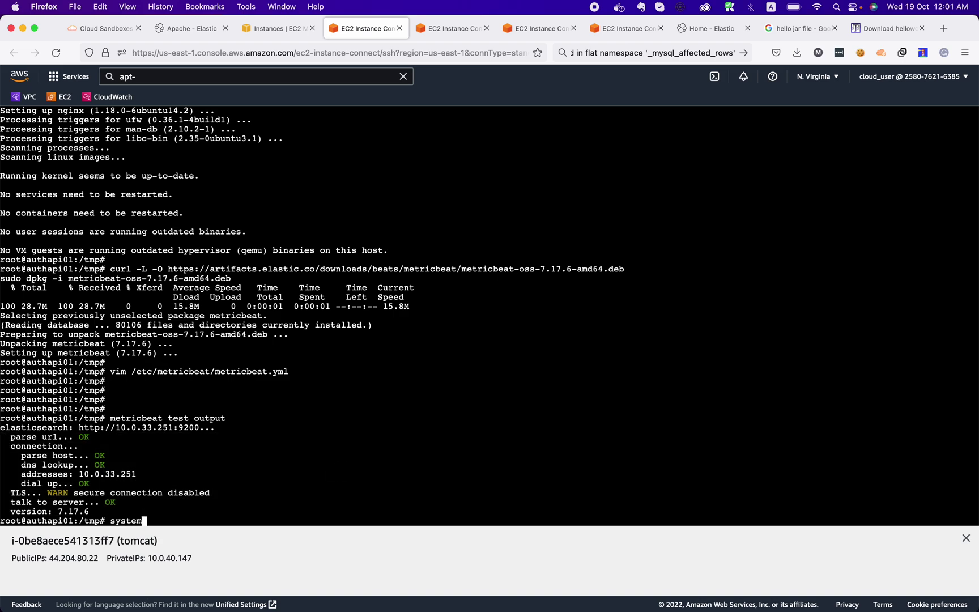
{"action": "type", "text": "ctl start me"}
{"action": "key", "text": "Tab"}
{"action": "type", "text": "t"}
{"action": "key", "text": "BackSpace"}
{"action": "key", "text": "Return"}
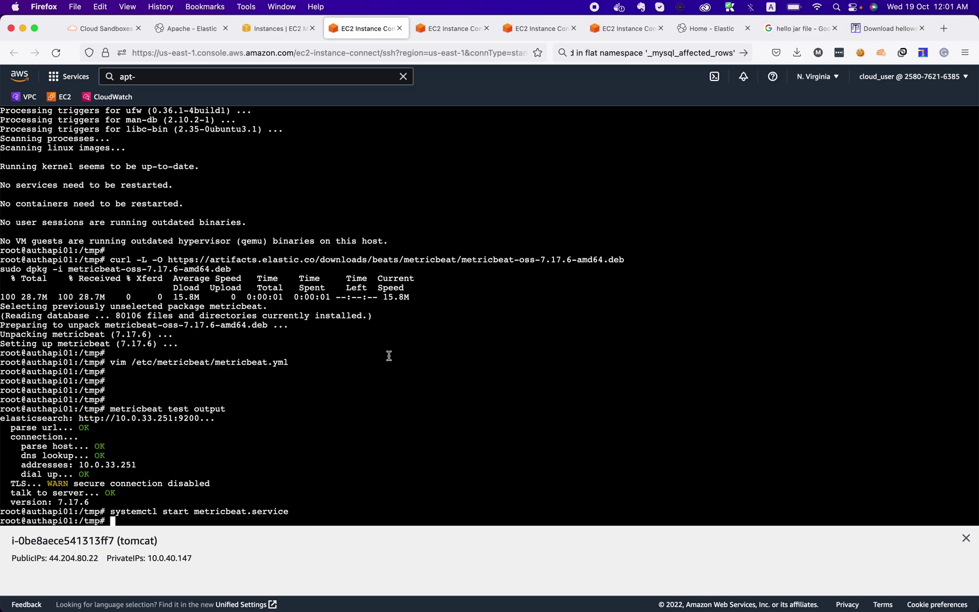
- Switch to Kibana, go to Discover and bring up the form for creating an index pattern
{"action": "left_click", "coordinate": [704, 29]}
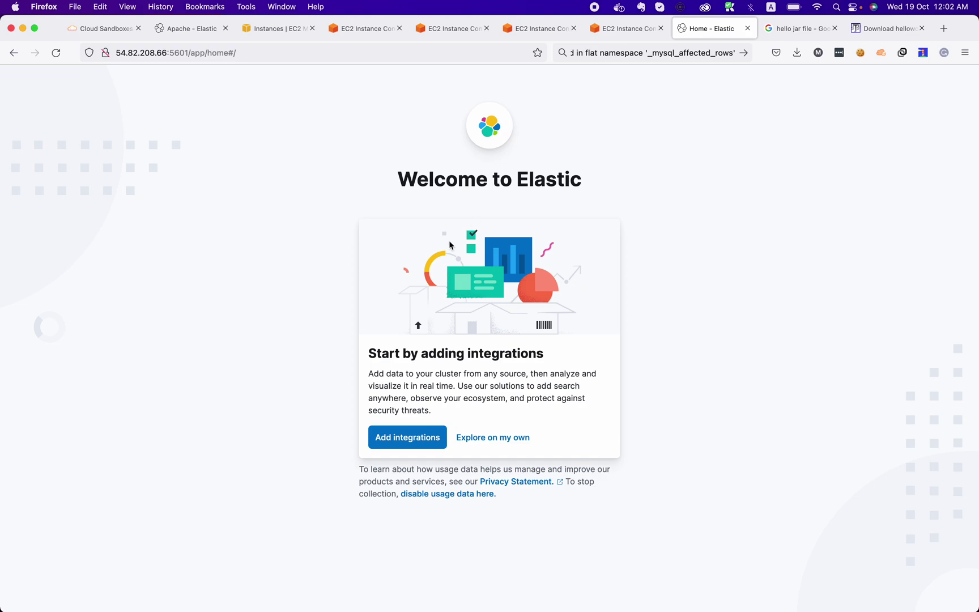
{"action": "left_click", "coordinate": [412, 442]}
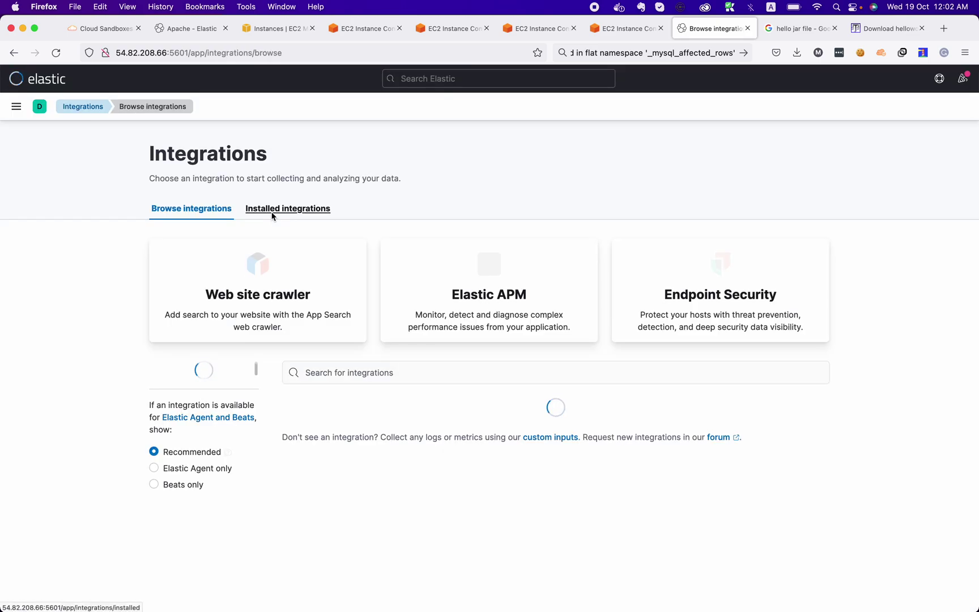
{"action": "left_click", "coordinate": [16, 107]}
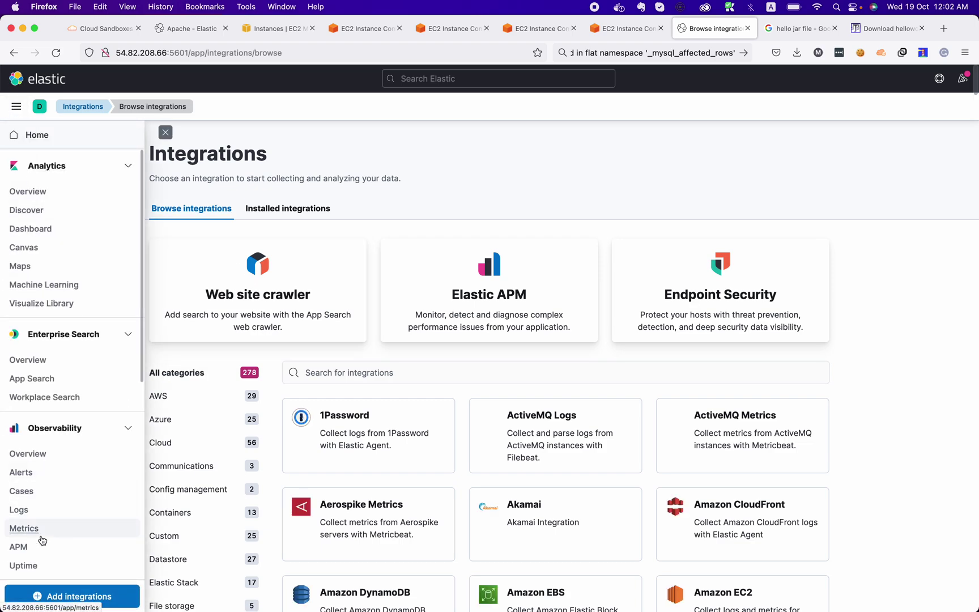
{"action": "left_click", "coordinate": [26, 210]}
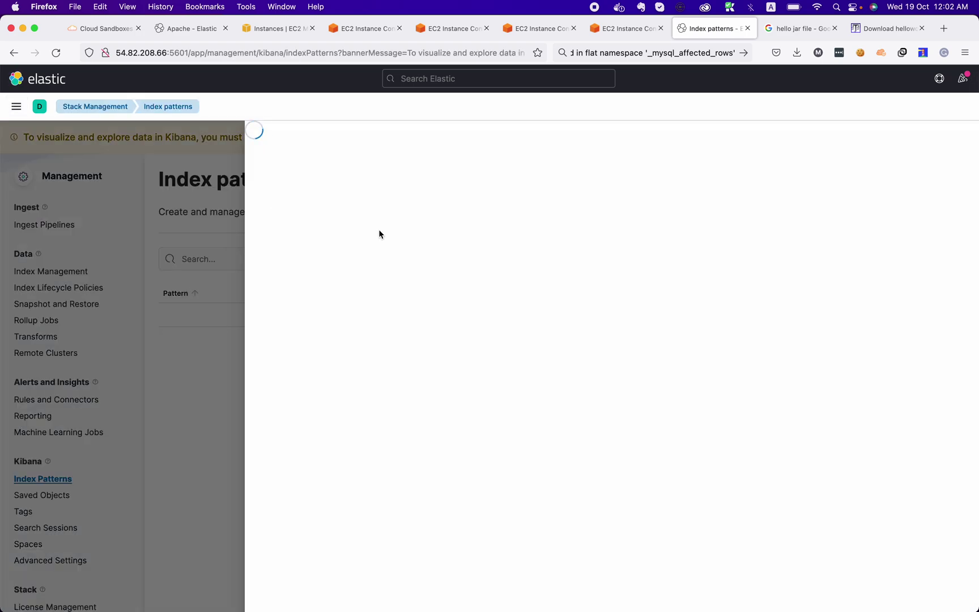
{"action": "left_click", "coordinate": [468, 392]}
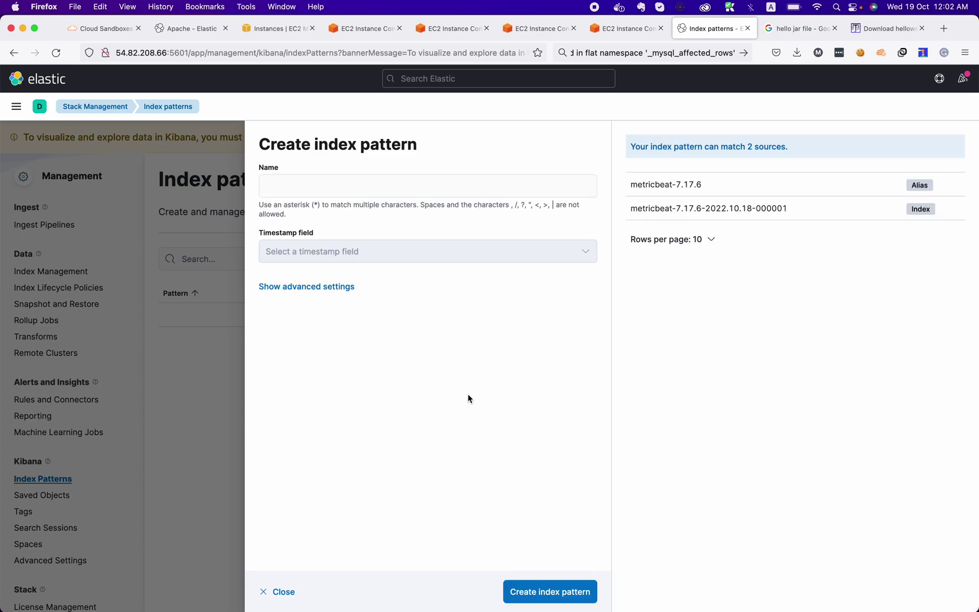
{"action": "left_click_drag", "start_coordinate": [707, 209], "coordinate": [631, 209]}
{"action": "key", "text": "super+c"}
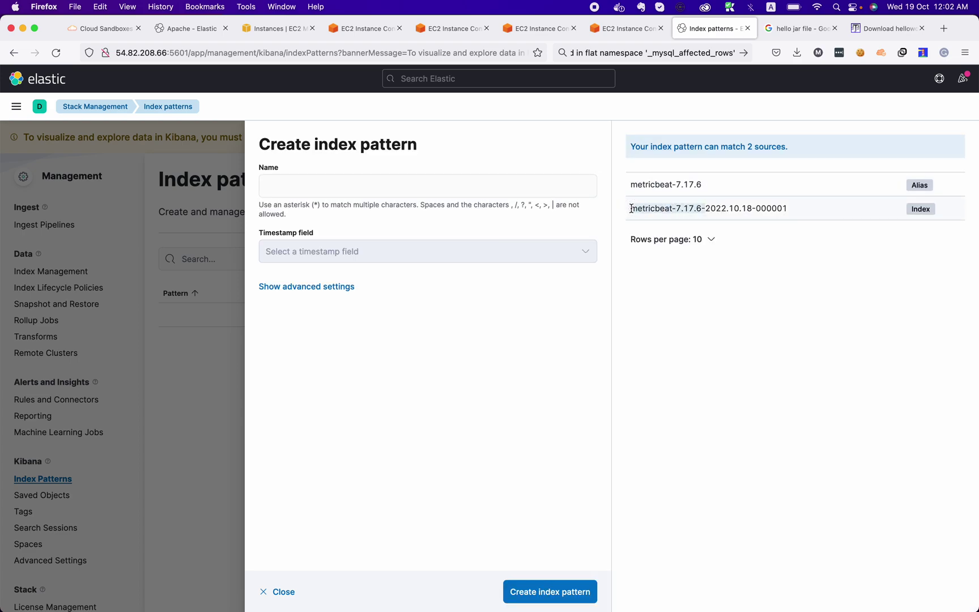
{"action": "left_click", "coordinate": [517, 194]}
{"action": "key", "text": "super+v"}
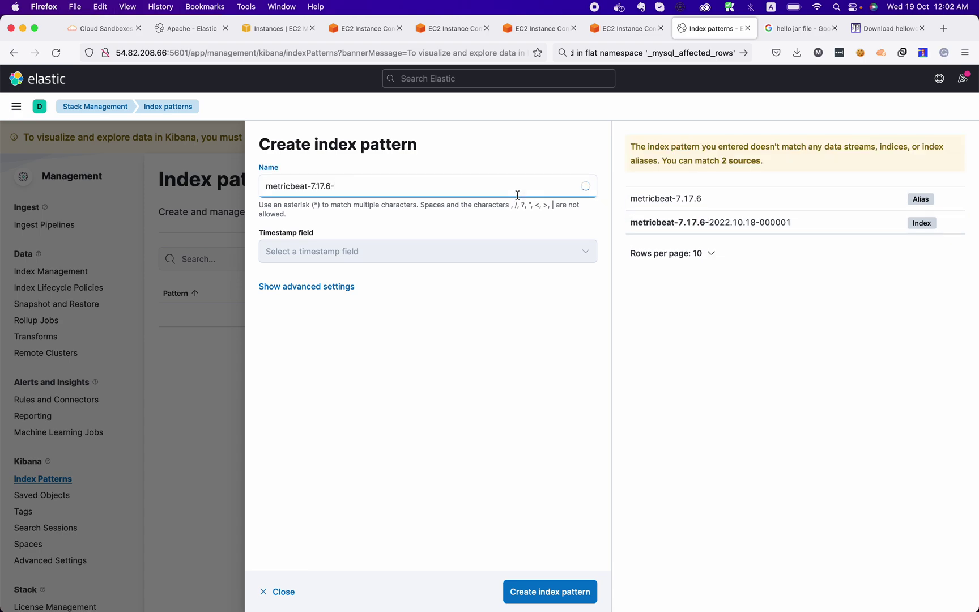
{"action": "type", "text": "*"}
{"action": "left_click", "coordinate": [488, 253]}
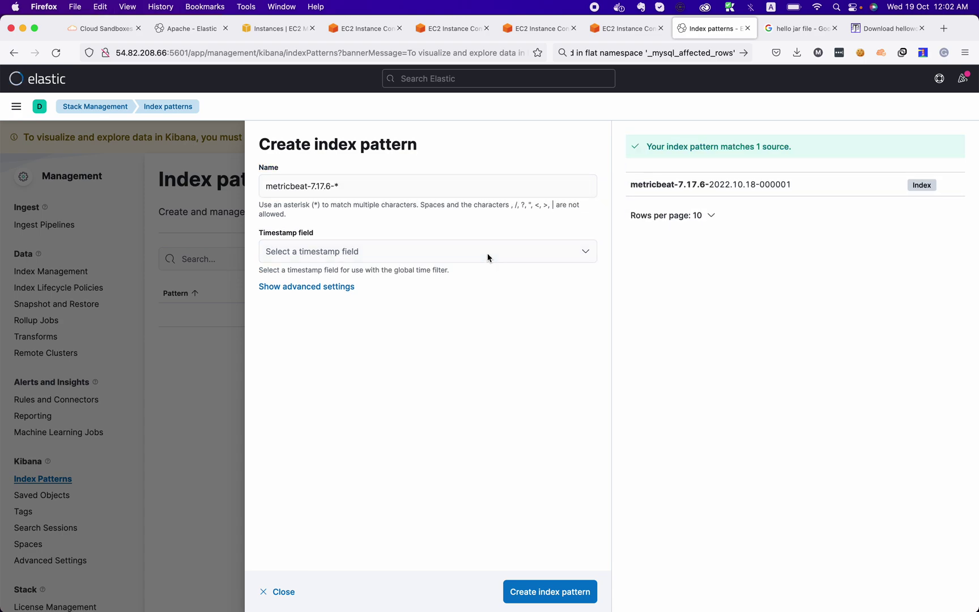
{"action": "left_click", "coordinate": [374, 258]}
{"action": "left_click", "coordinate": [274, 277]}
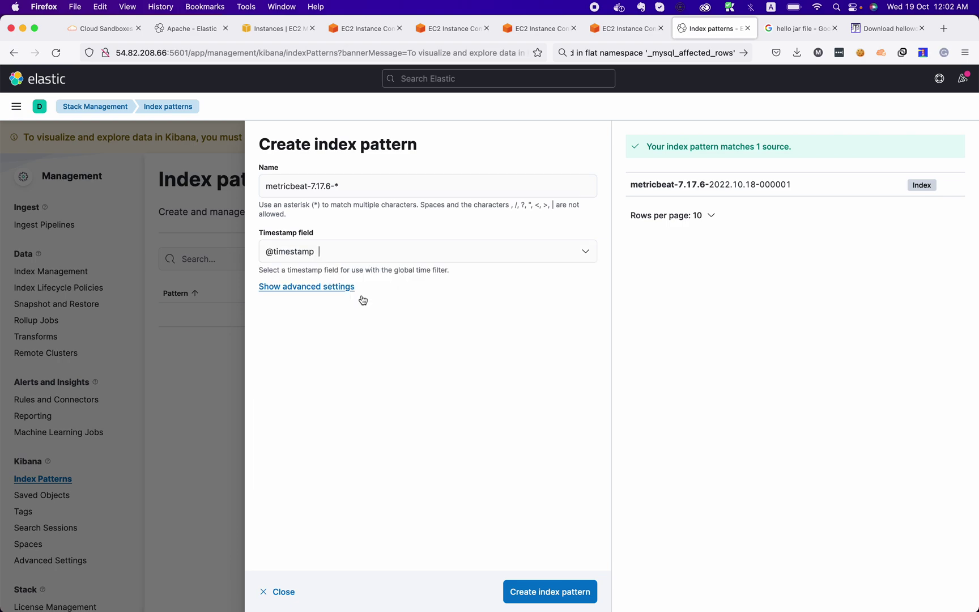
{"action": "left_click", "coordinate": [548, 592]}
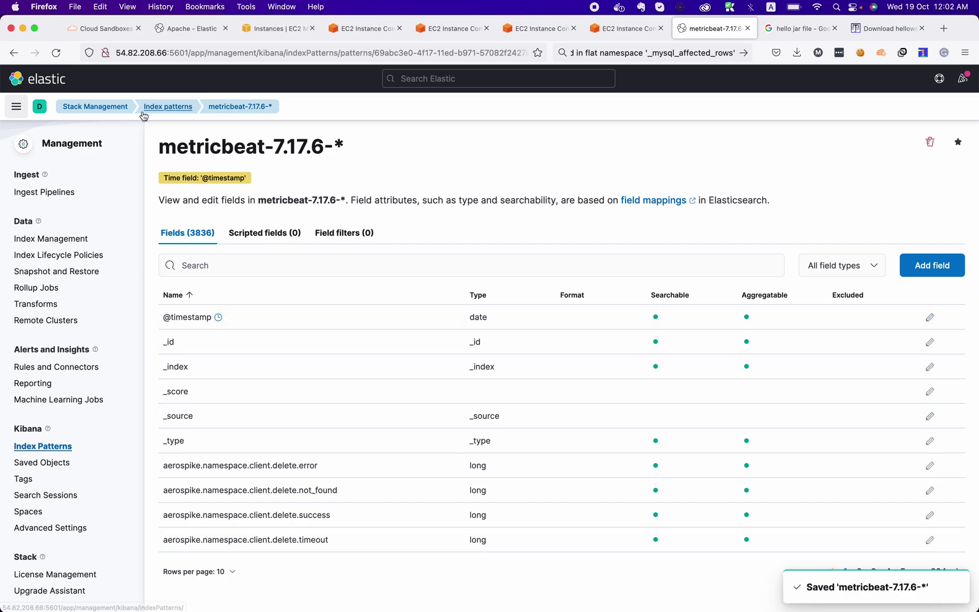
- View the metricbeat-7.17.6-* data for the last 15 minutes in Discover
{"action": "left_click", "coordinate": [27, 112]}
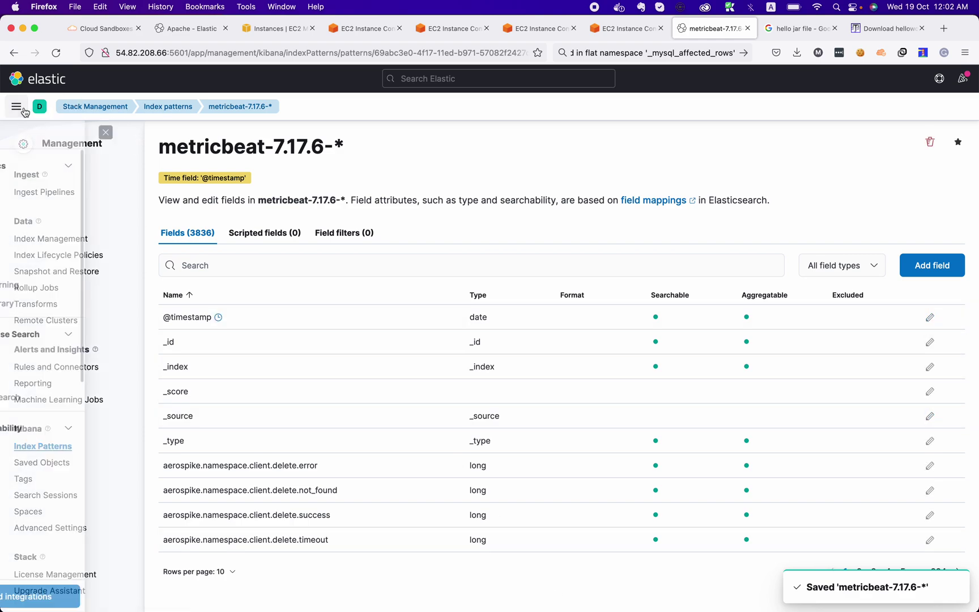
{"action": "left_click", "coordinate": [39, 213]}
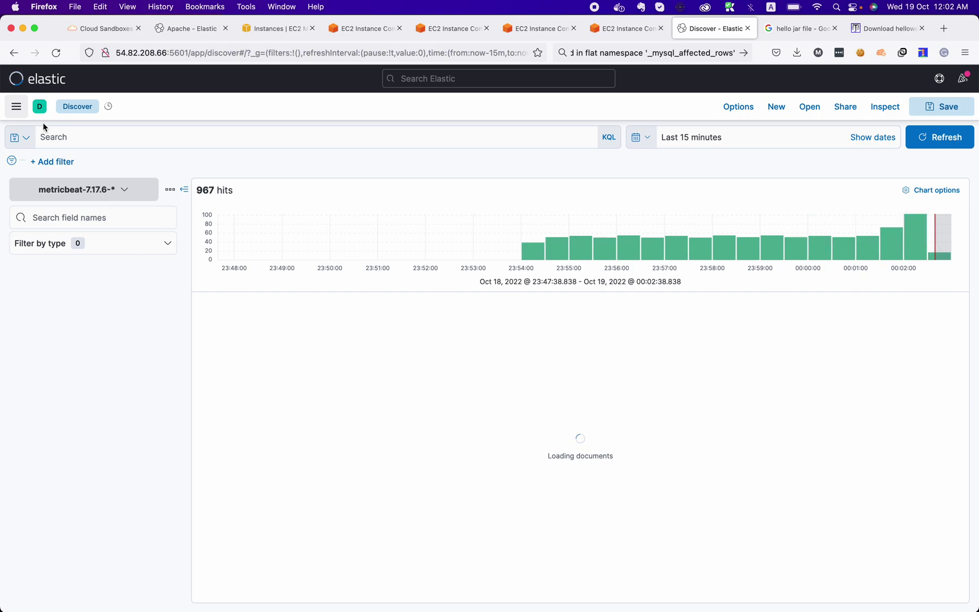
- Create a new Kibana dashboard and open the library for adding saved visualizations
{"action": "left_click", "coordinate": [16, 106]}
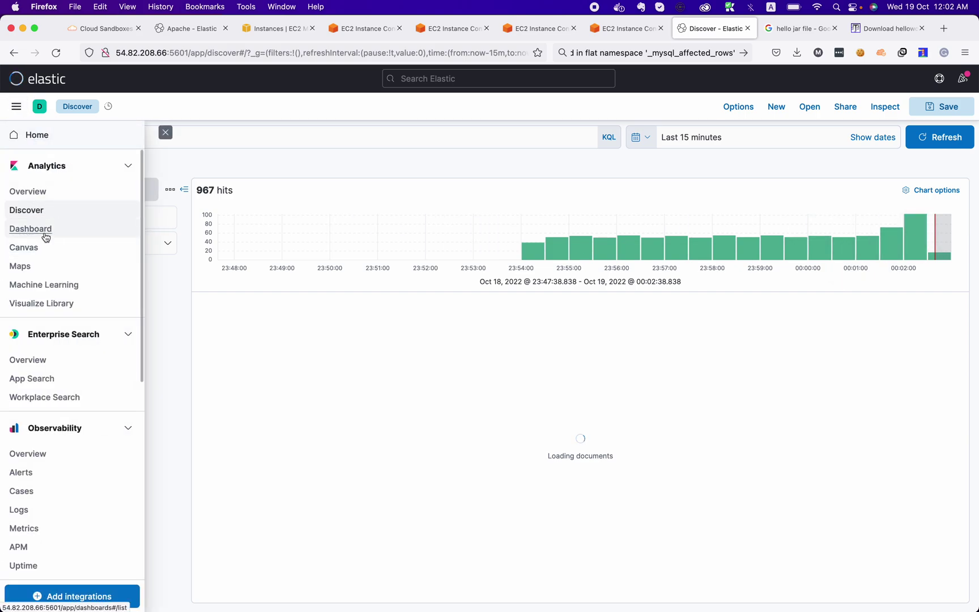
{"action": "left_click", "coordinate": [17, 229]}
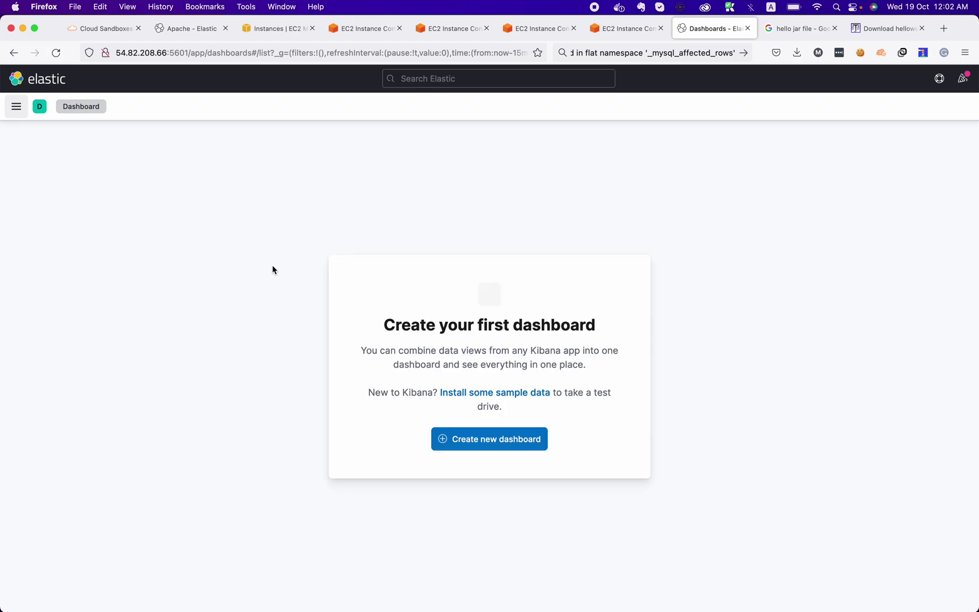
{"action": "left_click", "coordinate": [493, 440]}
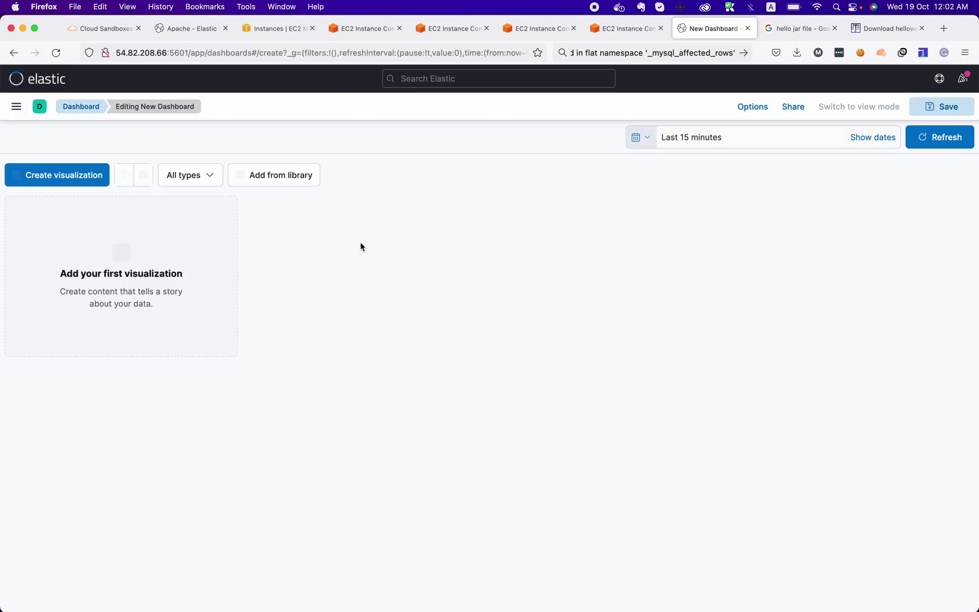
{"action": "left_click", "coordinate": [289, 204]}
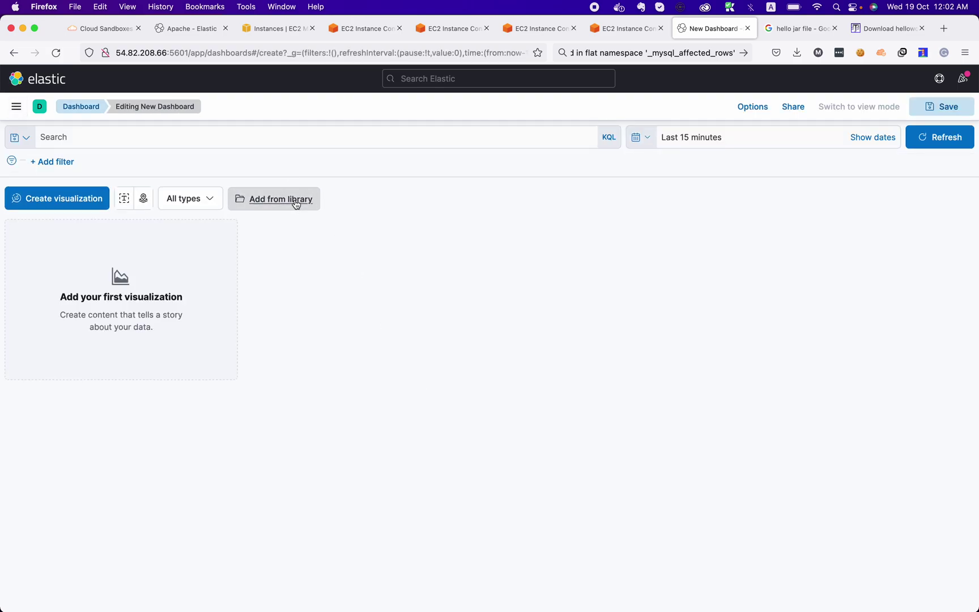
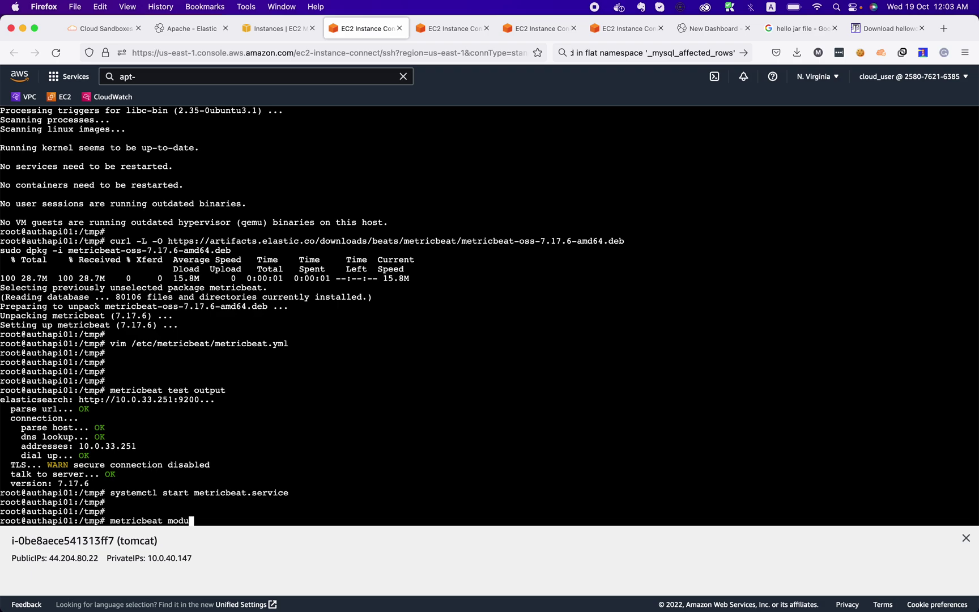
- In the tomcat instance's terminal, run metricbeat modules list and examine the enabled and disabled modules
{"action": "type", "text": "list"}
{"action": "key", "text": "Return"}
{"action": "scroll", "coordinate": [155, 289], "scroll_direction": "up", "scroll_amount": 3}
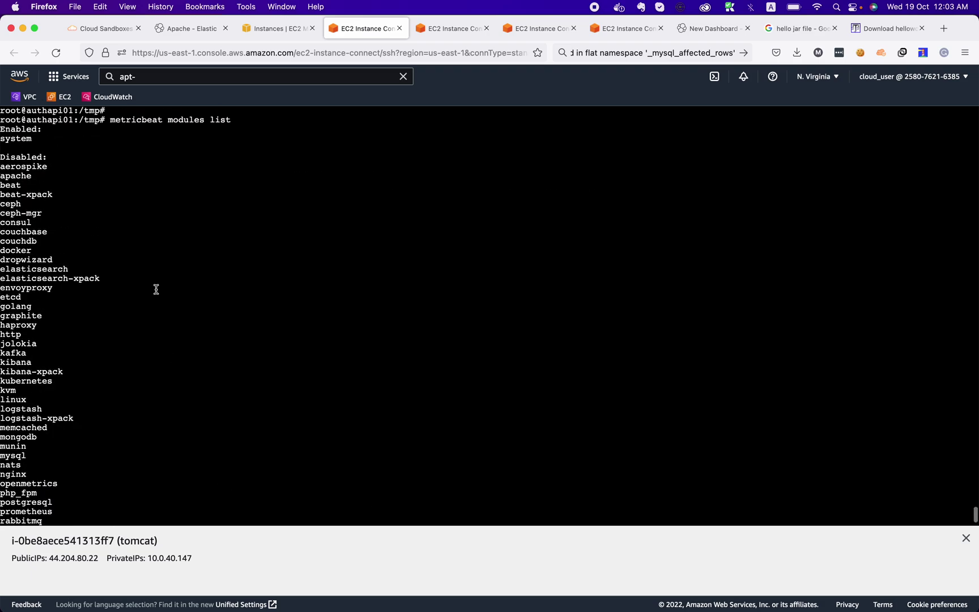
{"action": "triple_click", "coordinate": [25, 138]}
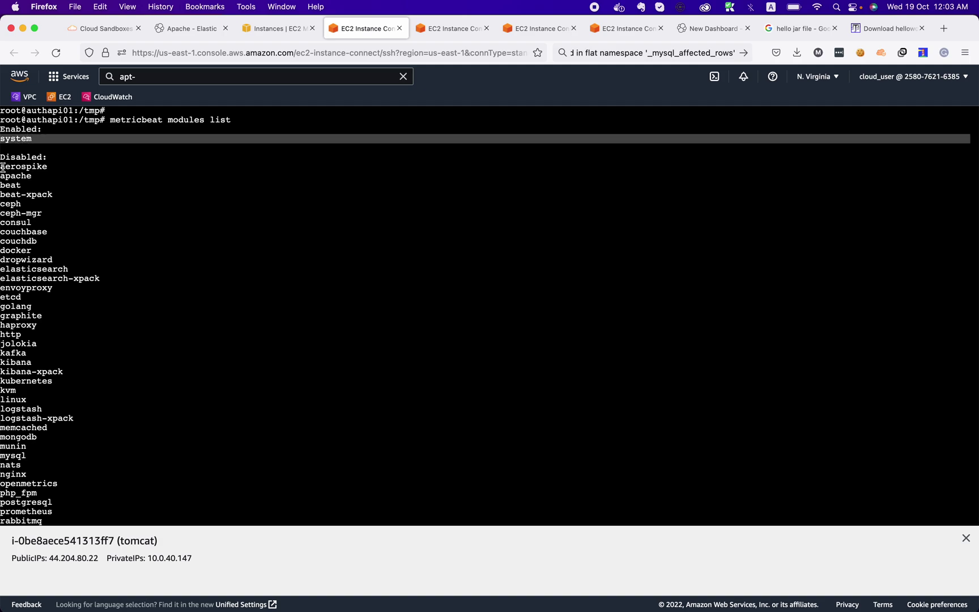
{"action": "left_click_drag", "start_coordinate": [3, 167], "coordinate": [46, 182]}
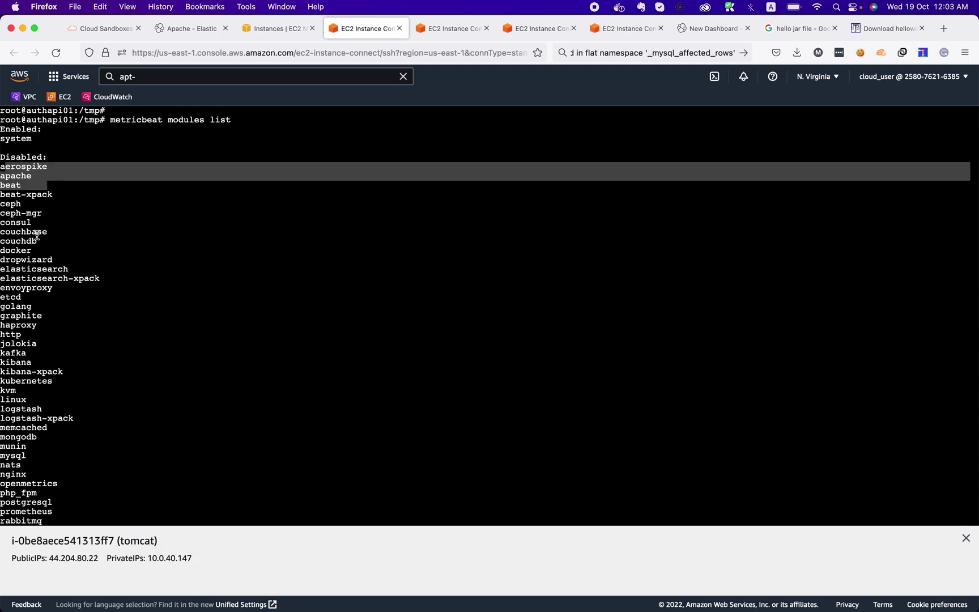
{"action": "scroll", "coordinate": [59, 390], "scroll_direction": "down", "scroll_amount": 3}
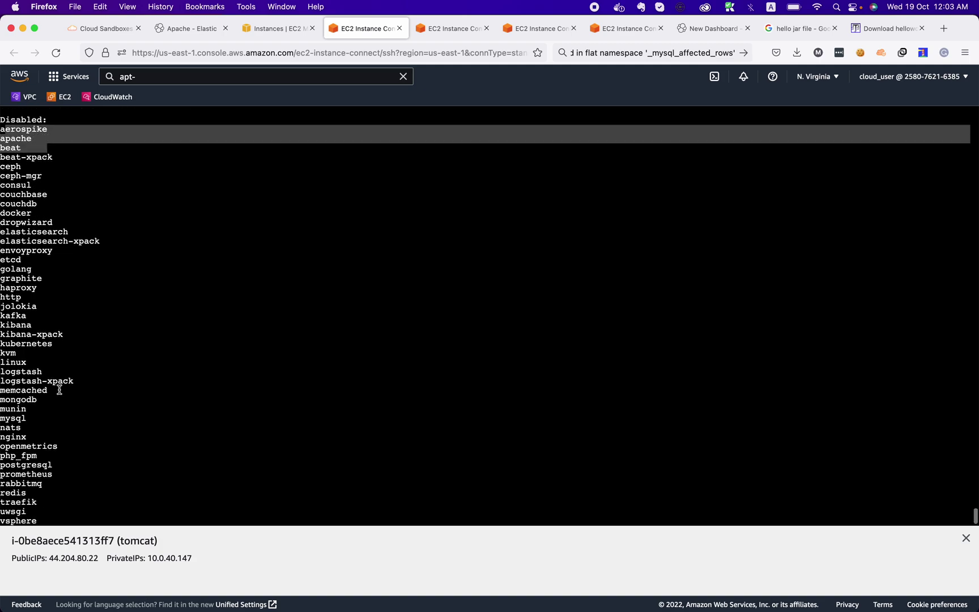
{"action": "left_click_drag", "start_coordinate": [57, 511], "coordinate": [3, 352]}
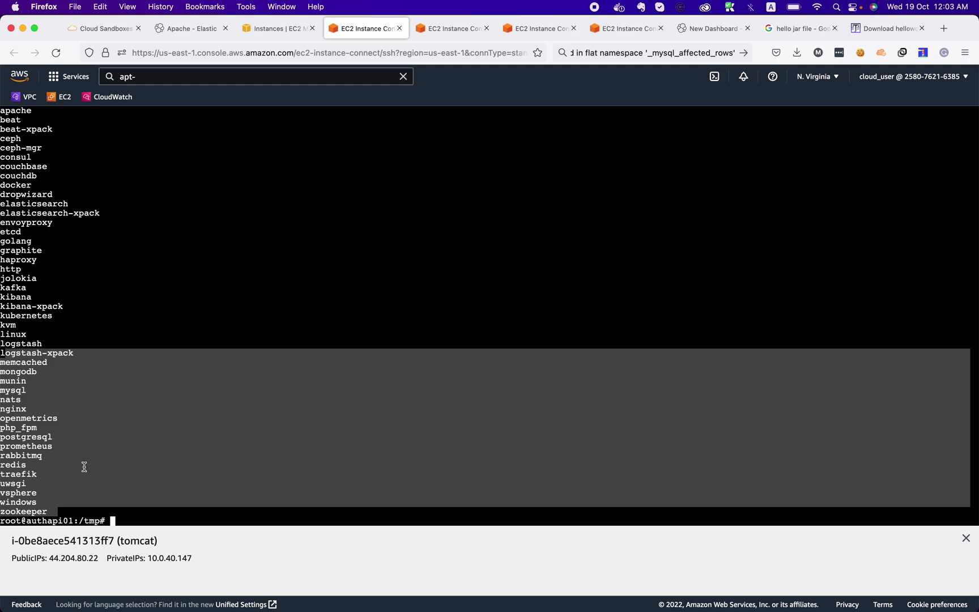
{"action": "scroll", "coordinate": [44, 282], "scroll_direction": "up", "scroll_amount": 1}
{"action": "scroll", "coordinate": [44, 281], "scroll_direction": "up", "scroll_amount": 1}
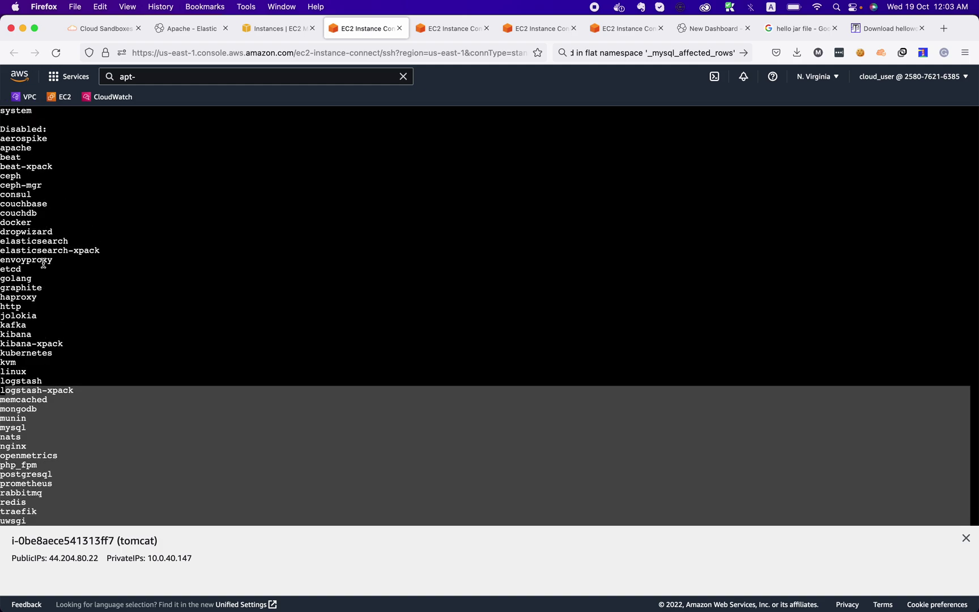
{"action": "left_click", "coordinate": [51, 246]}
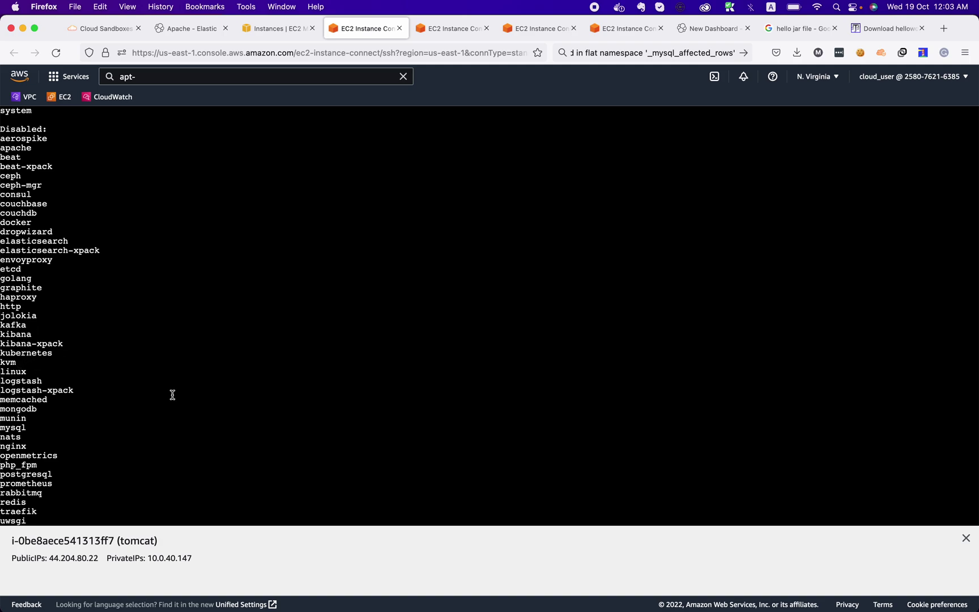
- Enable Metricbeat's linux module with metricbeat modules enable linux
{"action": "key", "text": "Up"}
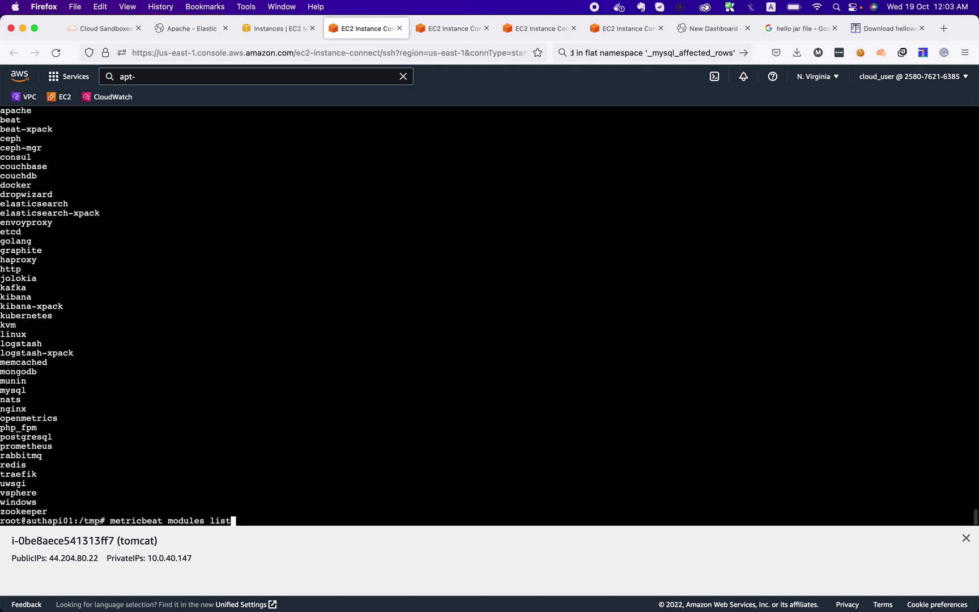
{"action": "key", "text": "BackSpace"}
{"action": "key", "text": "BackSpace"}
{"action": "key", "text": "BackSpace"}
{"action": "key", "text": "BackSpace"}
{"action": "type", "text": "enable linux"}
{"action": "key", "text": "Return"}
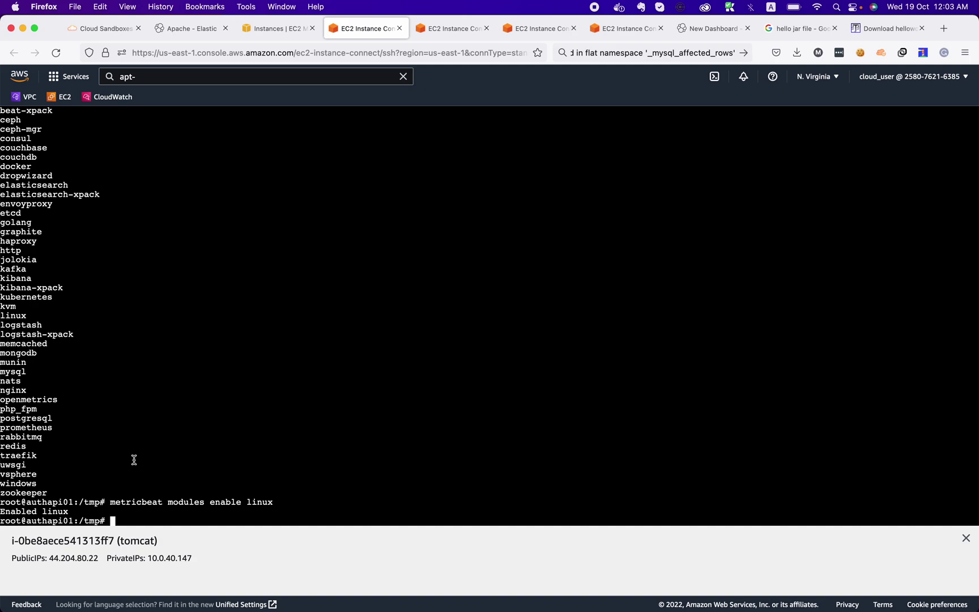
- Enable Metricbeat's apache module with metricbeat modules enable apache
{"action": "key", "text": "Up"}
{"action": "key", "text": "BackSpace"}
{"action": "key", "text": "BackSpace"}
{"action": "key", "text": "BackSpace"}
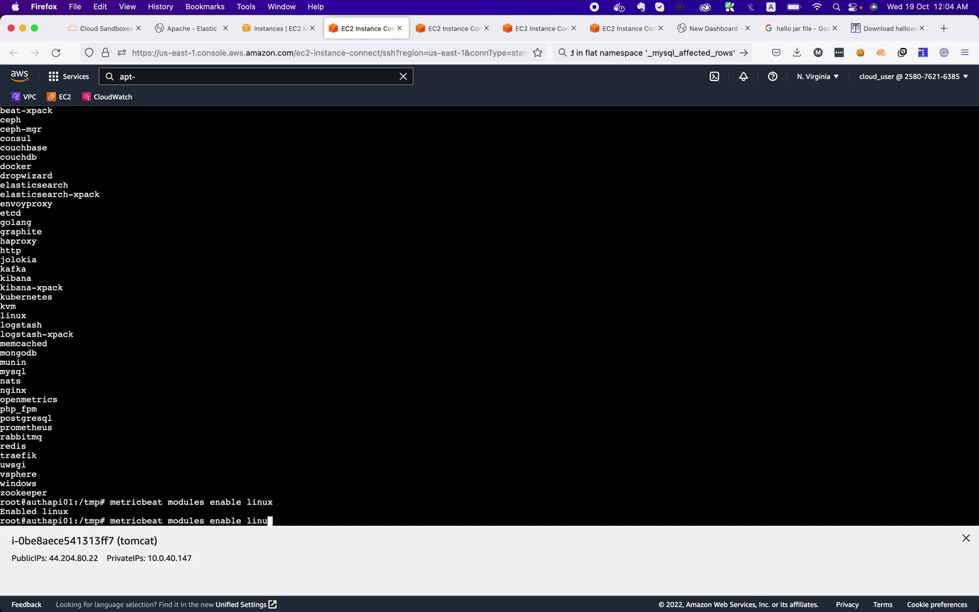
{"action": "key", "text": "BackSpace"}
{"action": "key", "text": "BackSpace"}
{"action": "type", "text": "apache"}
{"action": "key", "text": "Return"}
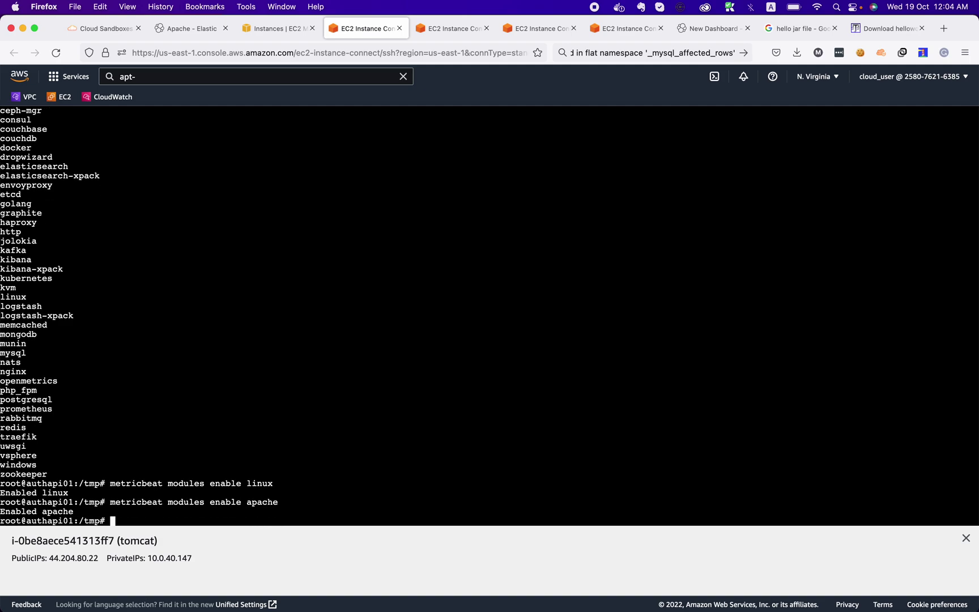
- Enable Metricbeat's nginx module with metricbeat modules enable nginx
{"action": "key", "text": "Up"}
{"action": "key", "text": "BackSpace"}
{"action": "key", "text": "BackSpace"}
{"action": "key", "text": "BackSpace"}
{"action": "key", "text": "BackSpace"}
{"action": "key", "text": "BackSpace"}
{"action": "key", "text": "BackSpace"}
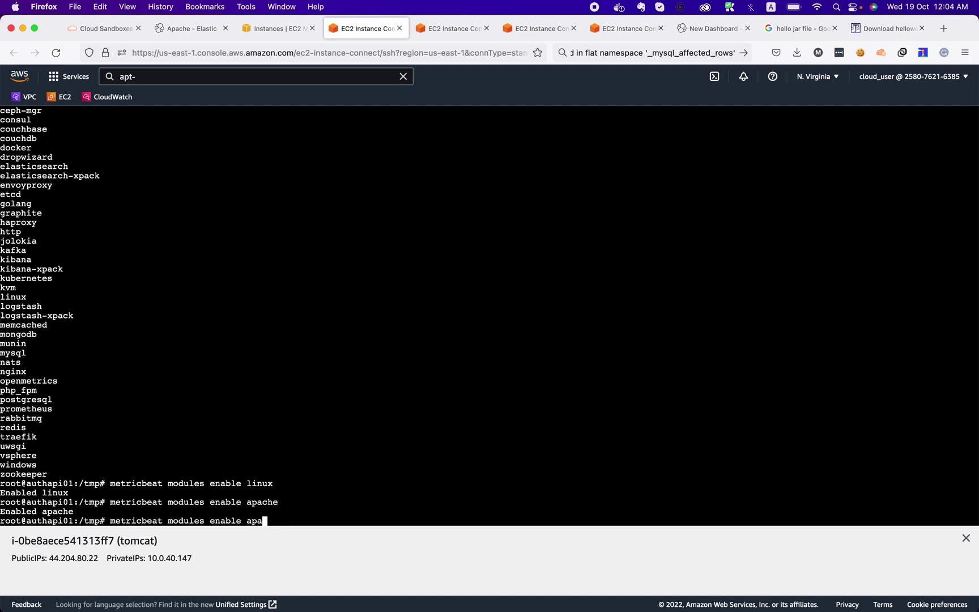
{"action": "type", "text": "nginx"}
{"action": "key", "text": "Return"}
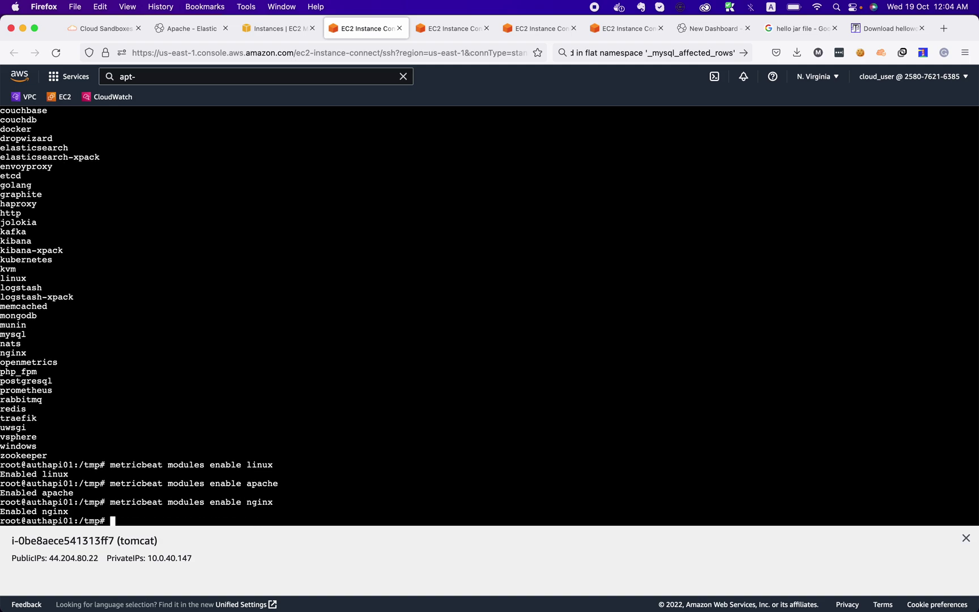
- Run metricbeat modules list again and review which modules are enabled and disabled
{"action": "key", "text": "Up"}
{"action": "key", "text": "Up"}
{"action": "key", "text": "Up"}
{"action": "key", "text": "Up"}
{"action": "key", "text": "Up"}
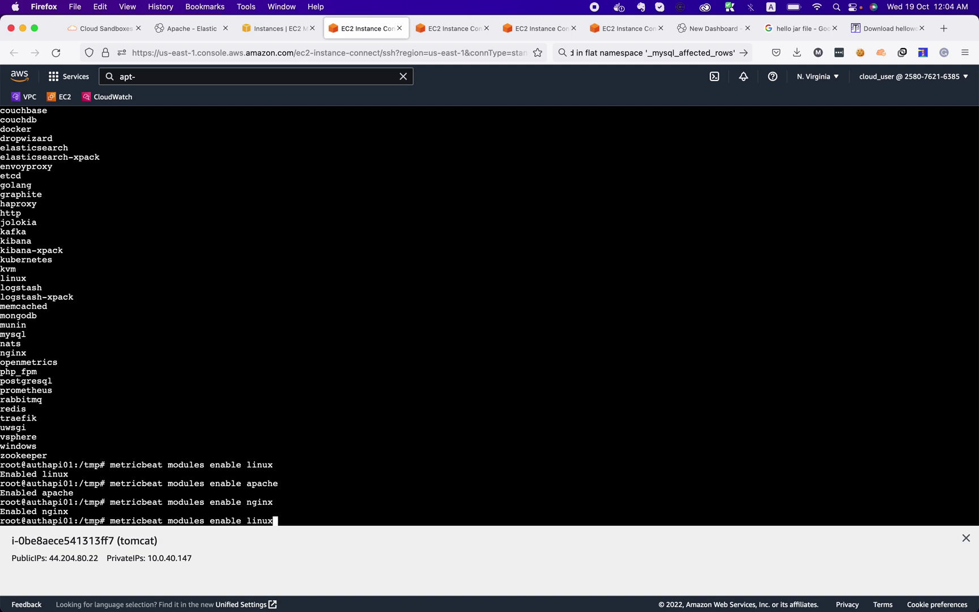
{"action": "key", "text": "Down"}
{"action": "key", "text": "Return"}
{"action": "scroll", "coordinate": [42, 274], "scroll_direction": "up", "scroll_amount": 3}
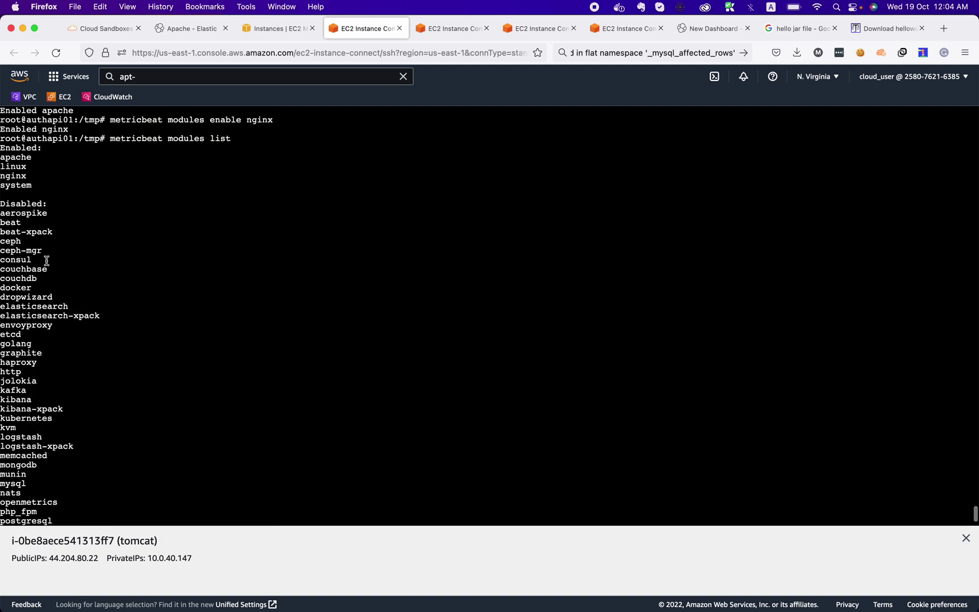
{"action": "left_click_drag", "start_coordinate": [38, 188], "coordinate": [21, 174]}
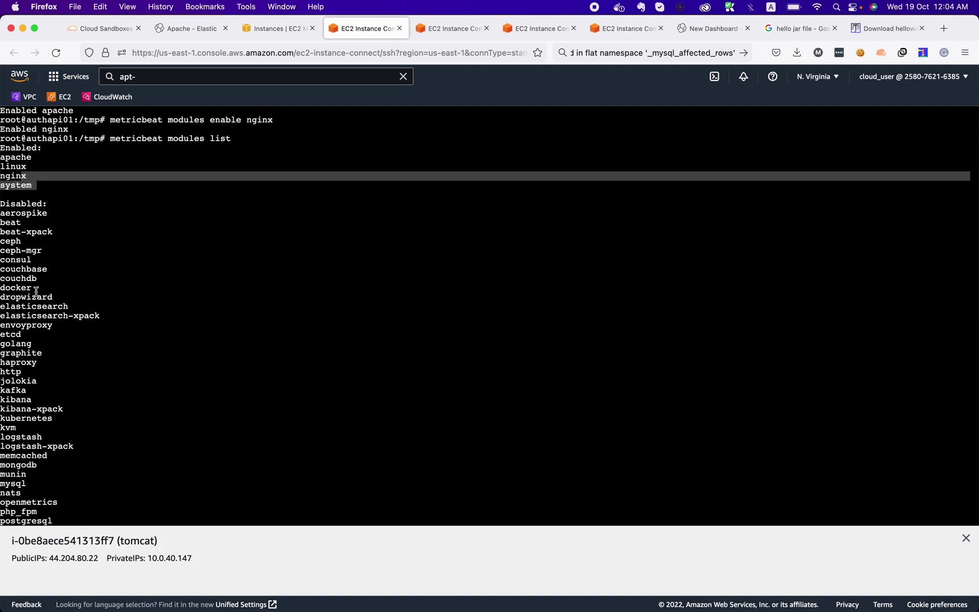
{"action": "scroll", "coordinate": [83, 350], "scroll_direction": "down", "scroll_amount": 3}
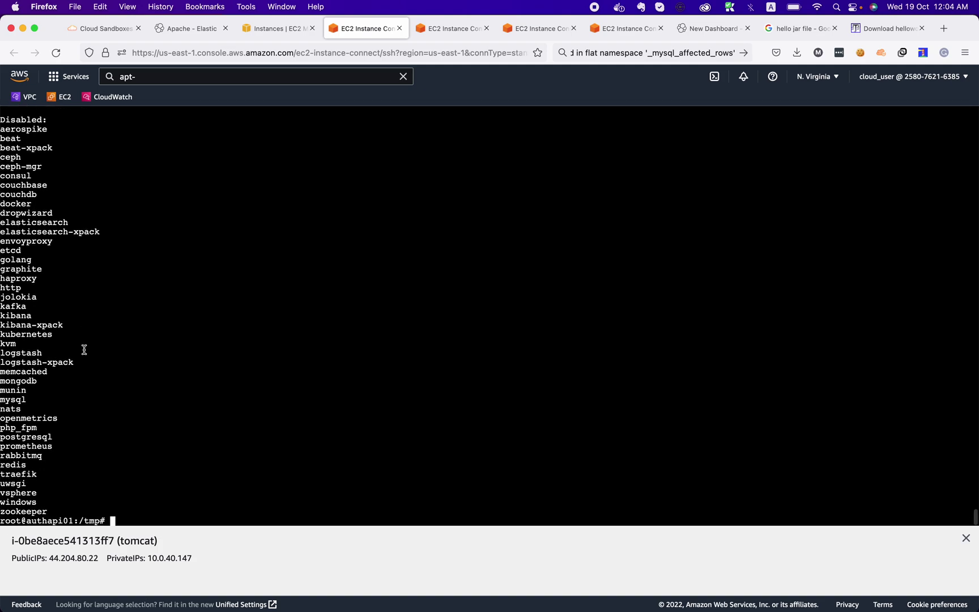
{"action": "key", "text": "Up"}
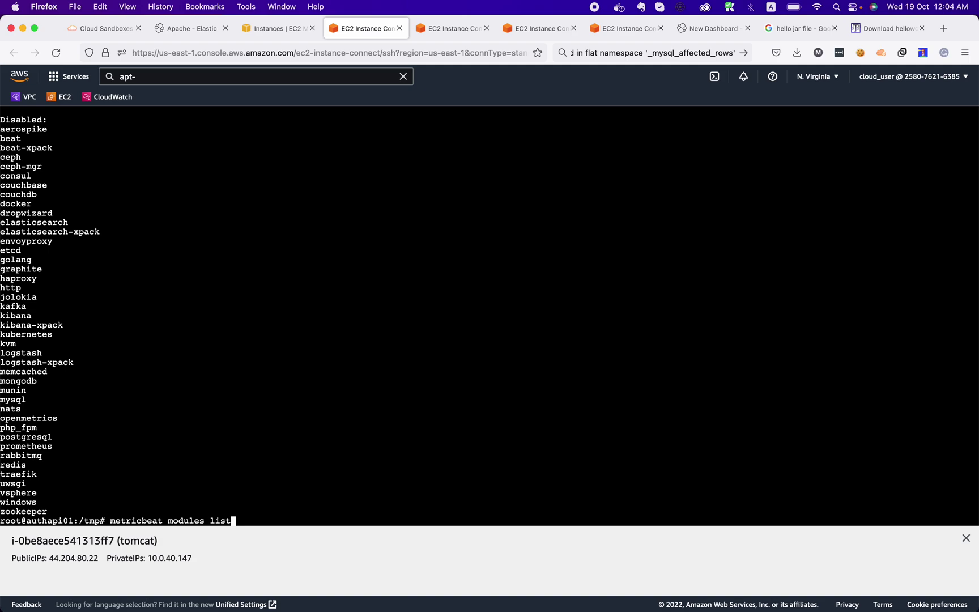
{"action": "key", "text": "BackSpace"}
{"action": "key", "text": "BackSpace"}
{"action": "key", "text": "BackSpace"}
{"action": "key", "text": "BackSpace"}
{"action": "key", "text": "BackSpace"}
{"action": "key", "text": "BackSpace"}
{"action": "key", "text": "BackSpace"}
{"action": "key", "text": "BackSpace"}
{"action": "key", "text": "BackSpace"}
{"action": "key", "text": "BackSpace"}
{"action": "key", "text": "BackSpace"}
{"action": "key", "text": "BackSpace"}
{"action": "key", "text": "BackSpace"}
{"action": "key", "text": "BackSpace"}
{"action": "key", "text": "BackSpace"}
{"action": "key", "text": "BackSpace"}
{"action": "key", "text": "BackSpace"}
{"action": "key", "text": "BackSpace"}
{"action": "key", "text": "BackSpace"}
{"action": "key", "text": "BackSpace"}
{"action": "key", "text": "BackSpace"}
{"action": "key", "text": "BackSpace"}
{"action": "key", "text": "BackSpace"}
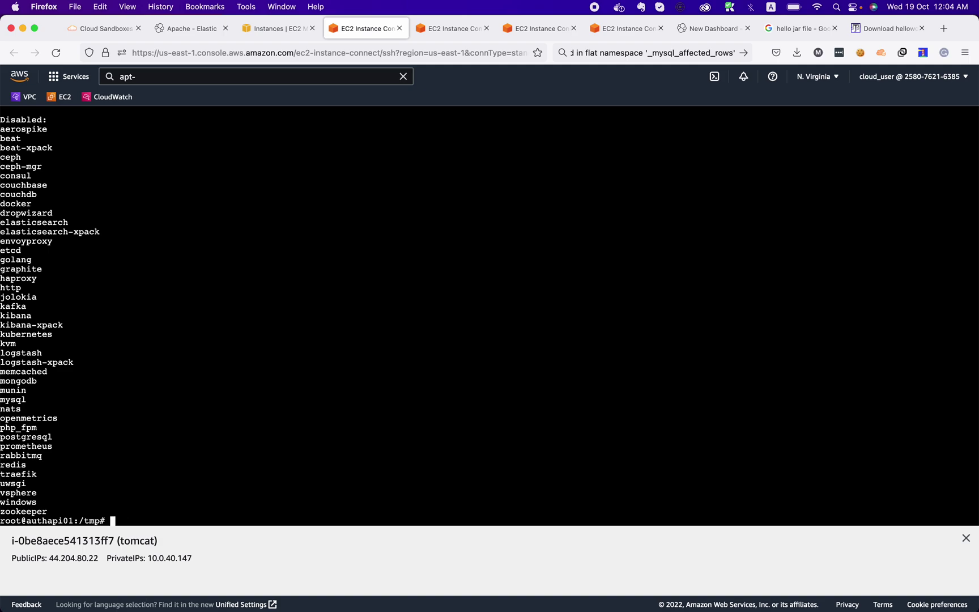
- Check the new Kibana dashboard's library for saved visualizations and close the library
{"action": "left_click", "coordinate": [737, 28]}
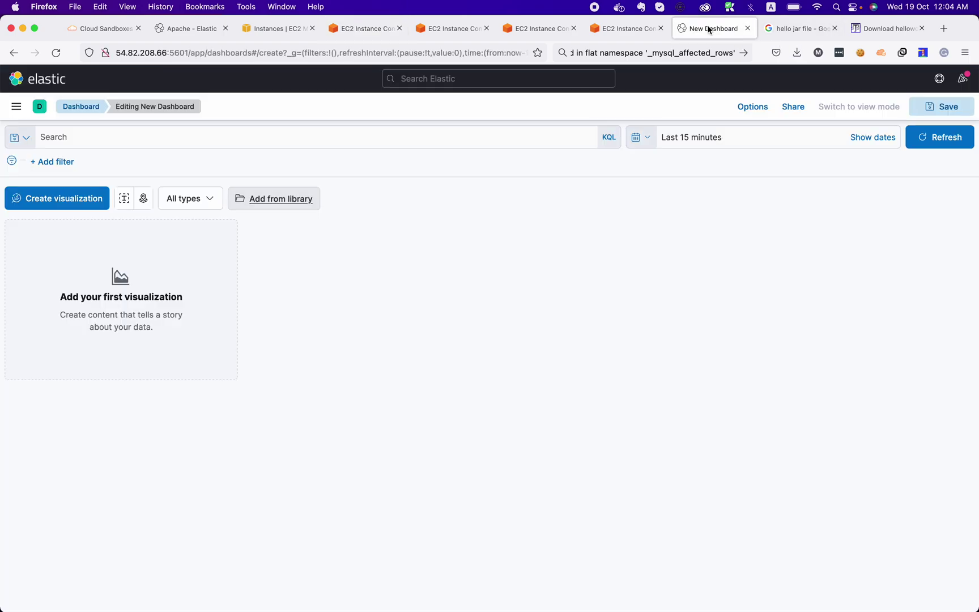
{"action": "left_click", "coordinate": [301, 197]}
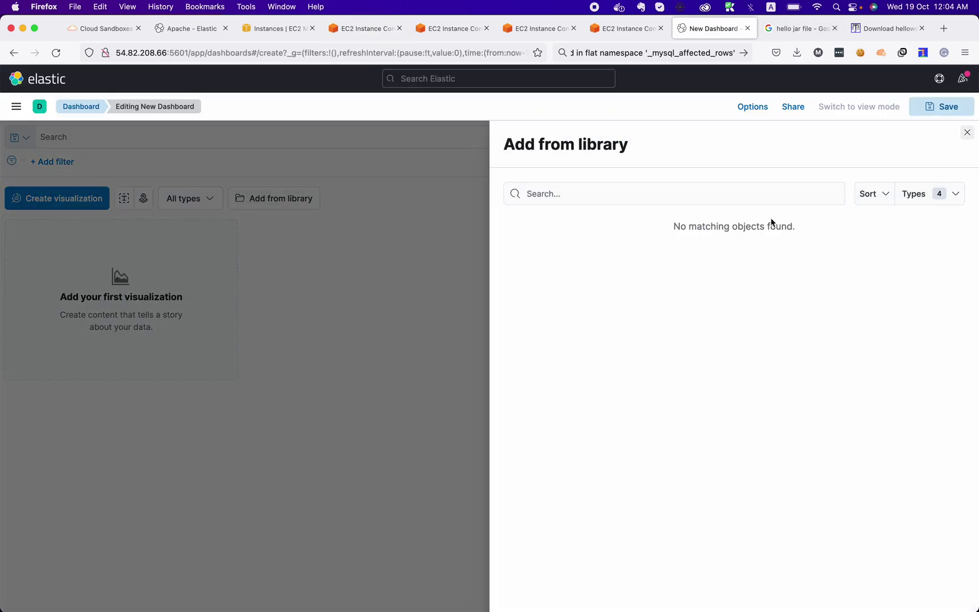
{"action": "left_click", "coordinate": [462, 302]}
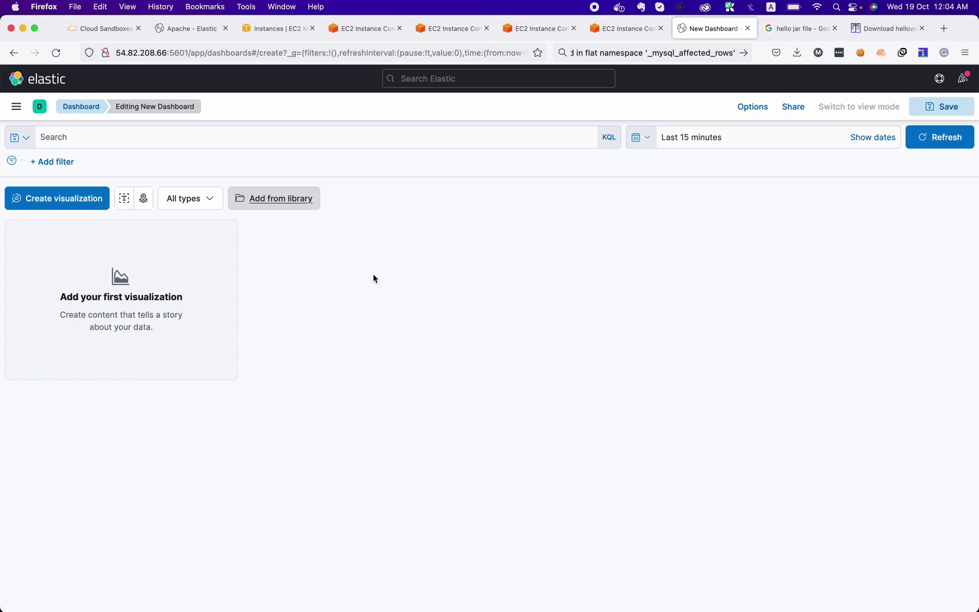
- Copy the metricbeat setup command from the end of the ELK setup note in Evernote into the tomcat instance's terminal in Firefox
{"action": "key", "text": "ctrl+super+Escape"}
{"action": "mouse_move", "coordinate": [339, 602]}
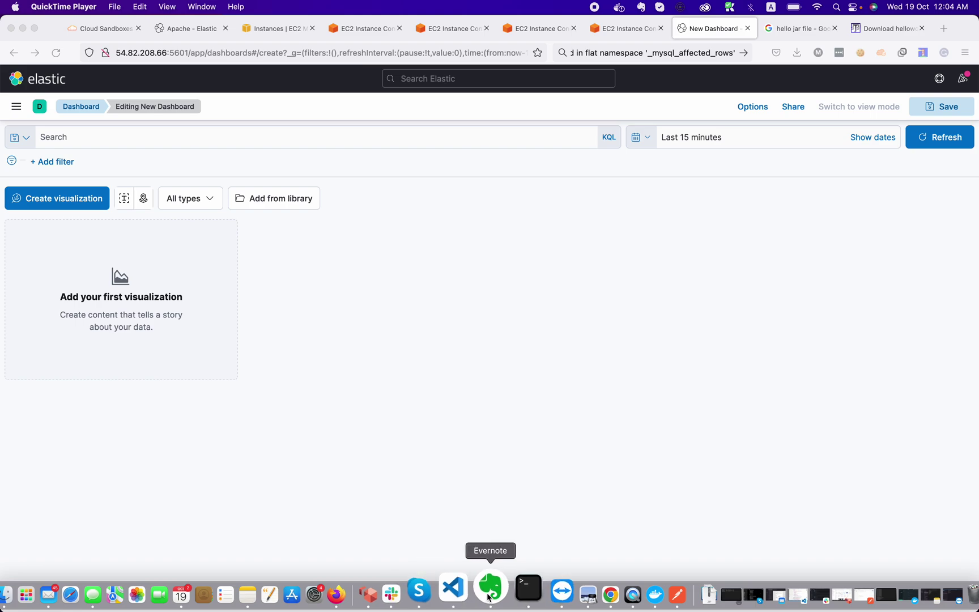
{"action": "left_click", "coordinate": [493, 594]}
{"action": "scroll", "coordinate": [491, 388], "scroll_direction": "down", "scroll_amount": 15}
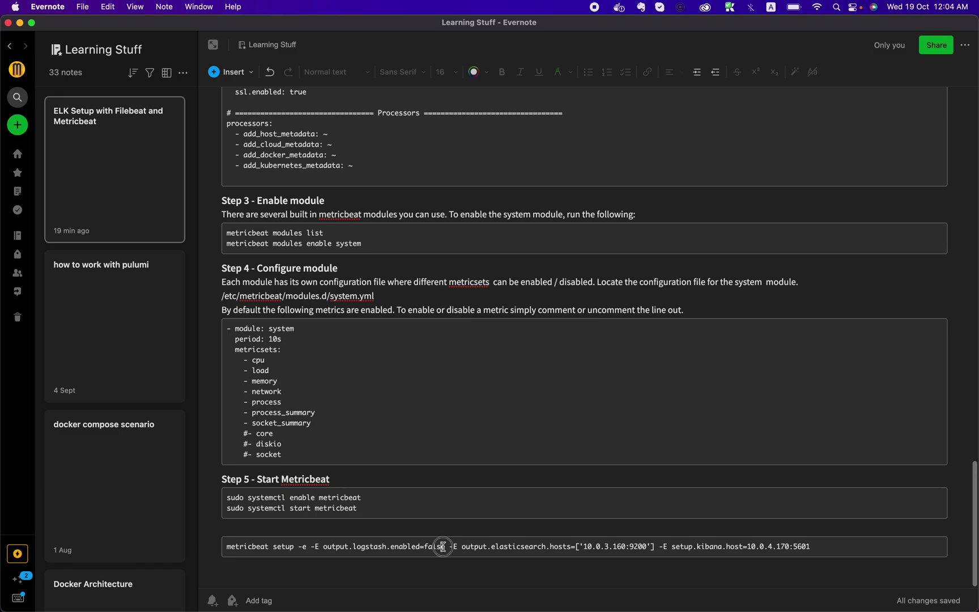
{"action": "triple_click", "coordinate": [443, 545]}
{"action": "key", "text": "super+c"}
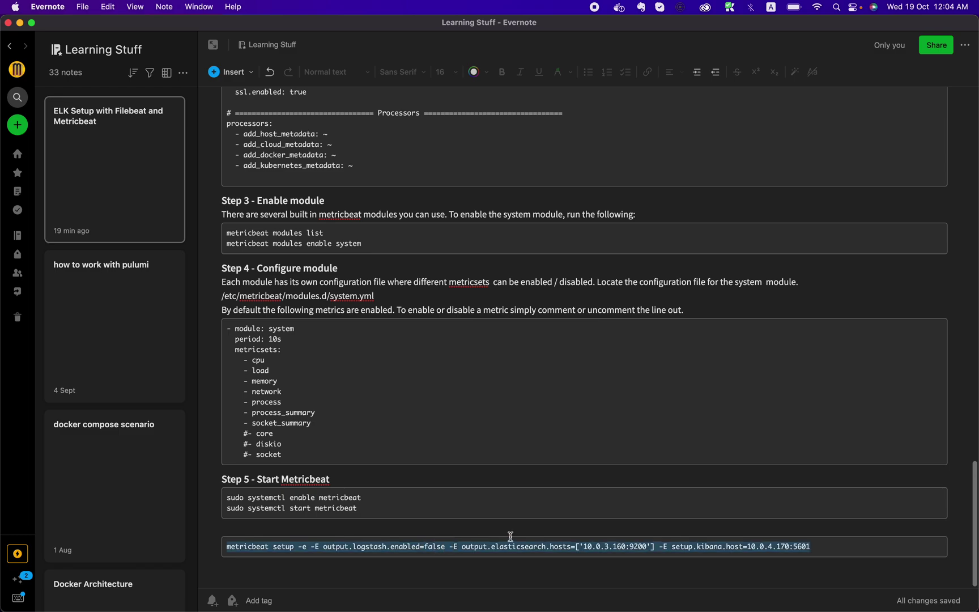
{"action": "key", "text": "super+Tab"}
{"action": "key", "text": "super+Tab"}
{"action": "key", "text": "Tab"}
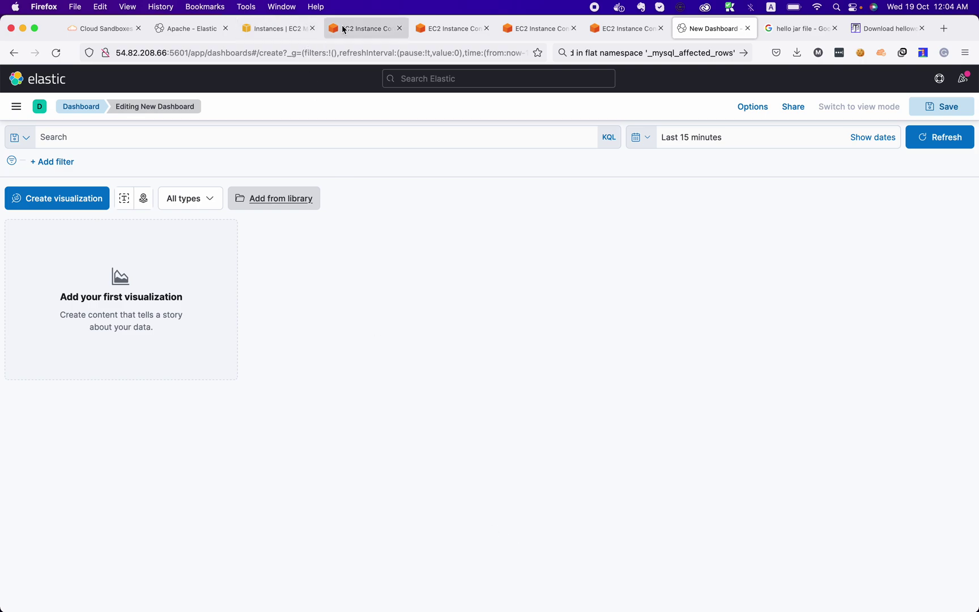
{"action": "left_click", "coordinate": [348, 31]}
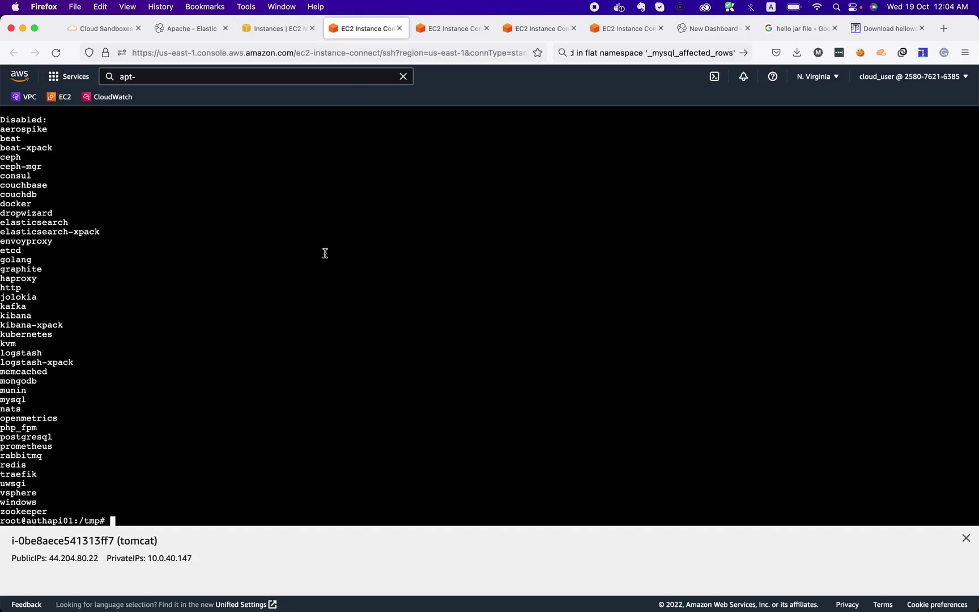
{"action": "key", "text": "super+v"}
- Replace the Kibana host address in the setup command with the logstashkibana instance's private IP 10.0.46.204, keeping port 5601
{"action": "key", "text": "Left"}
{"action": "key", "text": "Left"}
{"action": "key", "text": "Left"}
{"action": "key", "text": "Left"}
{"action": "key", "text": "Left"}
{"action": "key", "text": "Left"}
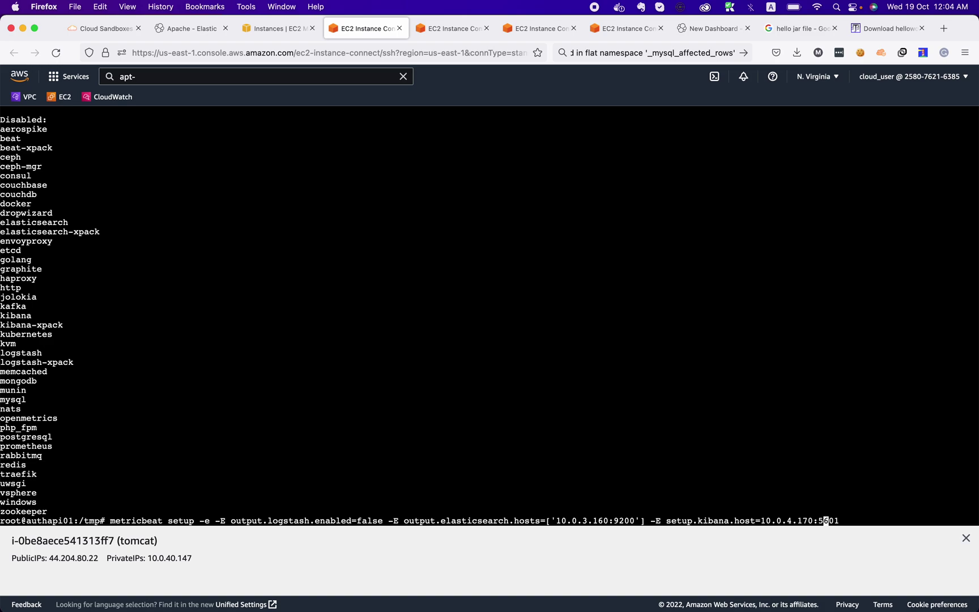
{"action": "key", "text": "Right"}
{"action": "key", "text": "BackSpace"}
{"action": "key", "text": "BackSpace"}
{"action": "key", "text": "BackSpace"}
{"action": "key", "text": "BackSpace"}
{"action": "key", "text": "BackSpace"}
{"action": "key", "text": "BackSpace"}
{"action": "key", "text": "BackSpace"}
{"action": "key", "text": "BackSpace"}
{"action": "key", "text": "BackSpace"}
{"action": "key", "text": "BackSpace"}
{"action": "left_click", "coordinate": [448, 34]}
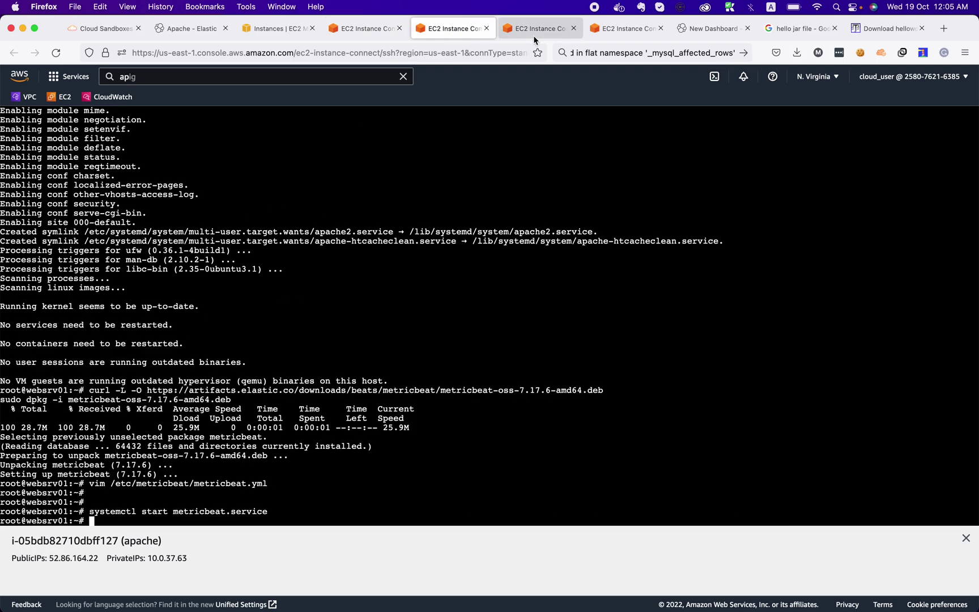
{"action": "left_click", "coordinate": [533, 35]}
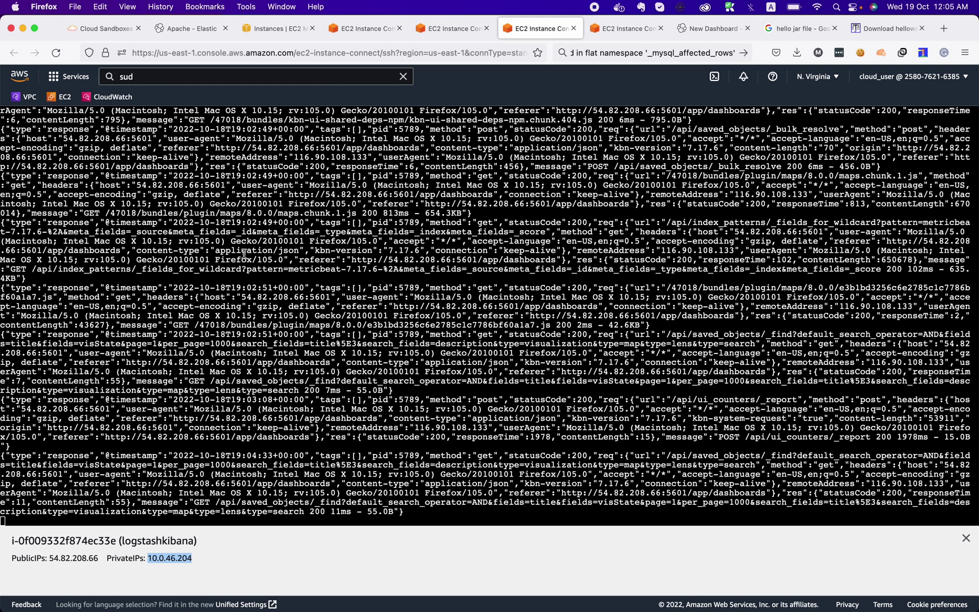
{"action": "left_click", "coordinate": [355, 29]}
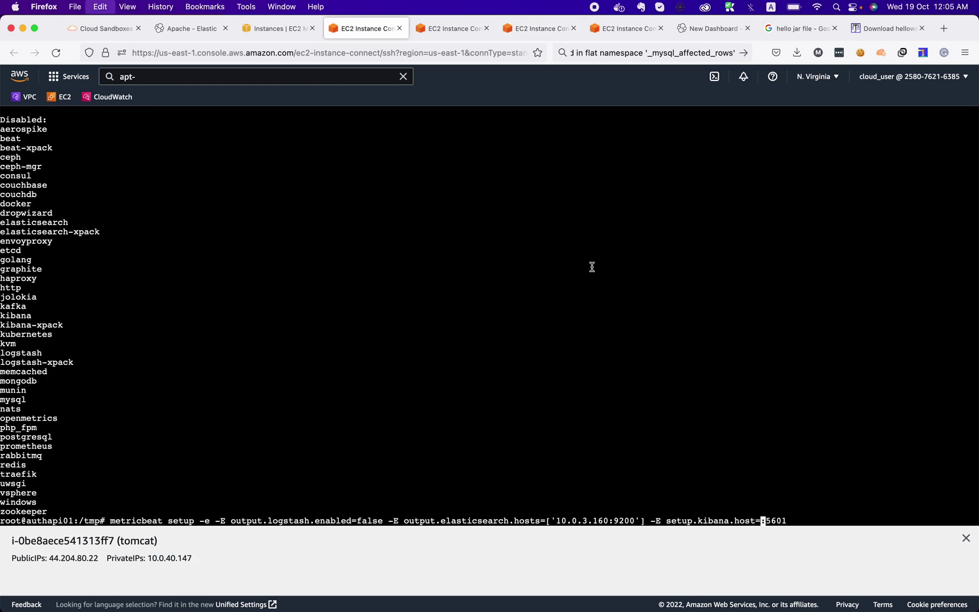
{"action": "type", "text": "10.0.46.204"}
- Replace the Elasticsearch host address with the elasticsearch instance's private IP 10.0.33.251, keeping port 9200, and run the metricbeat setup command
{"action": "key", "text": "Left"}
{"action": "key", "text": "Left"}
{"action": "key", "text": "Left"}
{"action": "key", "text": "Left"}
{"action": "key", "text": "Left"}
{"action": "key", "text": "Left"}
{"action": "key", "text": "Left"}
{"action": "key", "text": "Left"}
{"action": "key", "text": "Left"}
{"action": "key", "text": "Left"}
{"action": "key", "text": "Left"}
{"action": "key", "text": "Left"}
{"action": "key", "text": "Left"}
{"action": "key", "text": "Left"}
{"action": "key", "text": "Left"}
{"action": "key", "text": "Left"}
{"action": "key", "text": "Left"}
{"action": "key", "text": "Left"}
{"action": "key", "text": "Left"}
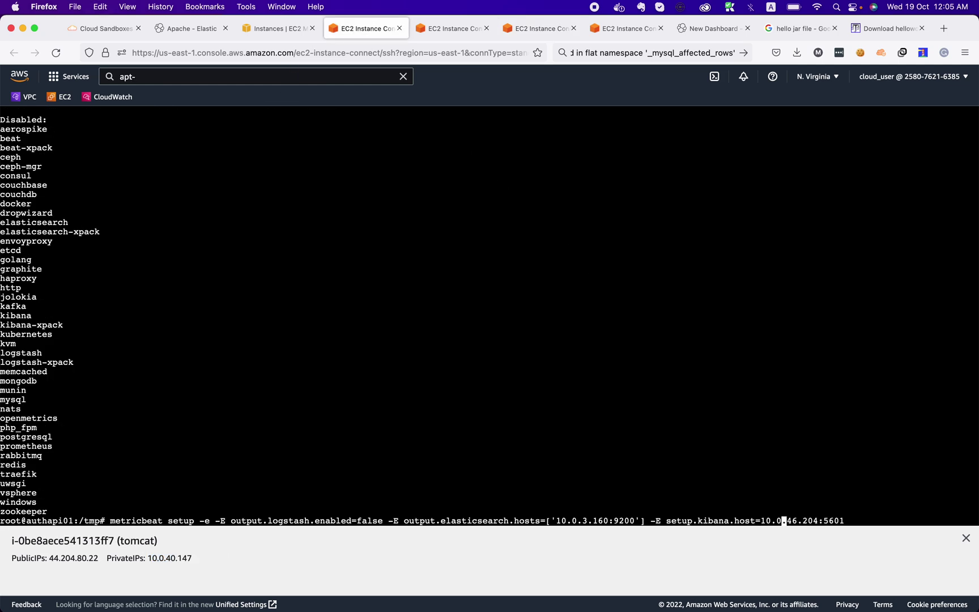
{"action": "key", "text": "Left"}
{"action": "key", "text": "Left"}
{"action": "key", "text": "Left"}
{"action": "key", "text": "Left"}
{"action": "key", "text": "Left"}
{"action": "key", "text": "Left"}
{"action": "key", "text": "Left"}
{"action": "key", "text": "Left"}
{"action": "key", "text": "Left"}
{"action": "key", "text": "Left"}
{"action": "key", "text": "Left"}
{"action": "key", "text": "Left"}
{"action": "key", "text": "Left"}
{"action": "key", "text": "Left"}
{"action": "key", "text": "Left"}
{"action": "key", "text": "Left"}
{"action": "key", "text": "Left"}
{"action": "key", "text": "Left"}
{"action": "key", "text": "Left"}
{"action": "key", "text": "Left"}
{"action": "key", "text": "Left"}
{"action": "key", "text": "BackSpace"}
{"action": "key", "text": "BackSpace"}
{"action": "key", "text": "BackSpace"}
{"action": "key", "text": "BackSpace"}
{"action": "key", "text": "BackSpace"}
{"action": "key", "text": "BackSpace"}
{"action": "key", "text": "BackSpace"}
{"action": "key", "text": "BackSpace"}
{"action": "key", "text": "BackSpace"}
{"action": "key", "text": "BackSpace"}
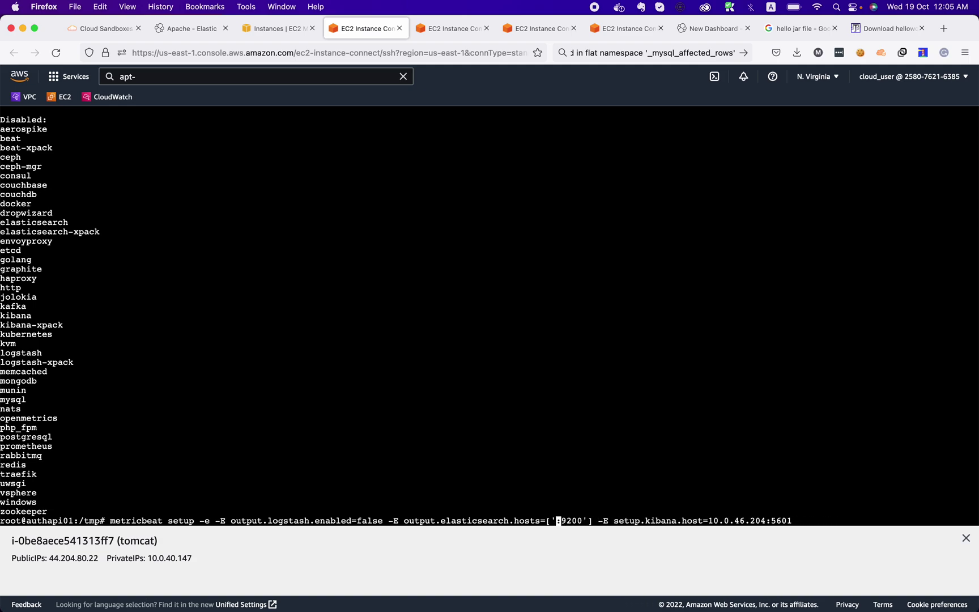
{"action": "left_click", "coordinate": [624, 28]}
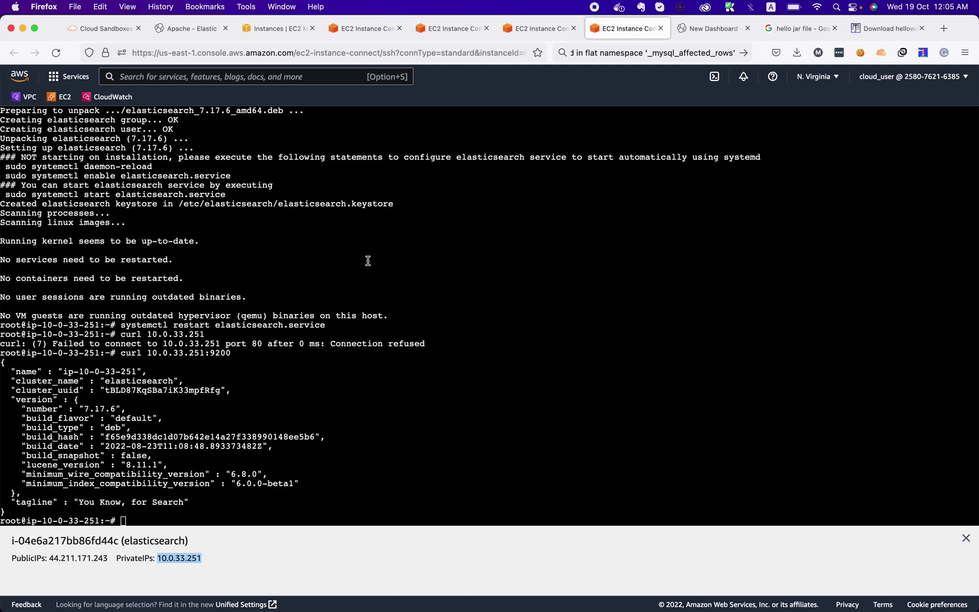
{"action": "left_click", "coordinate": [364, 32]}
{"action": "type", "text": "10.0.33.251"}
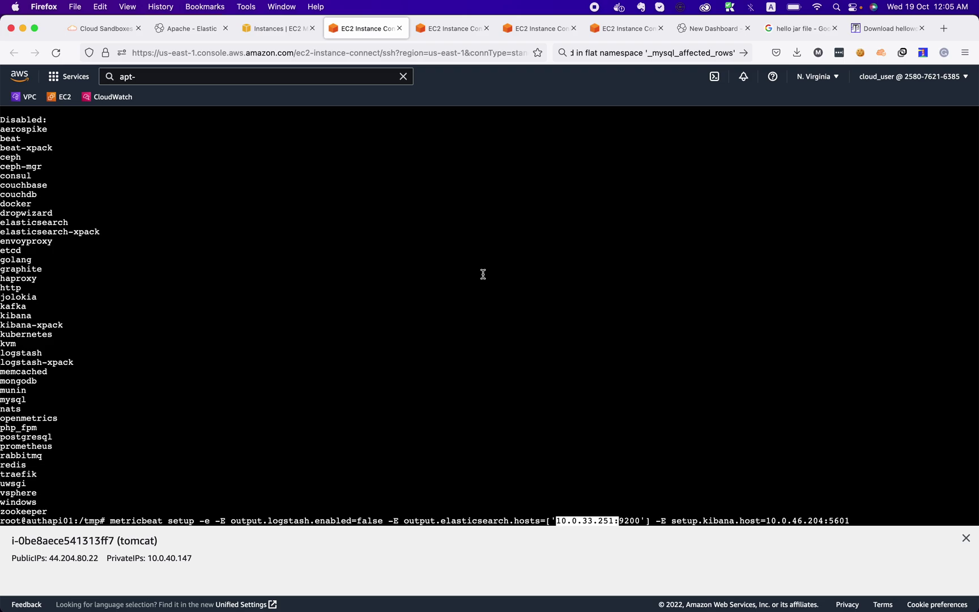
{"action": "key", "text": "Return"}
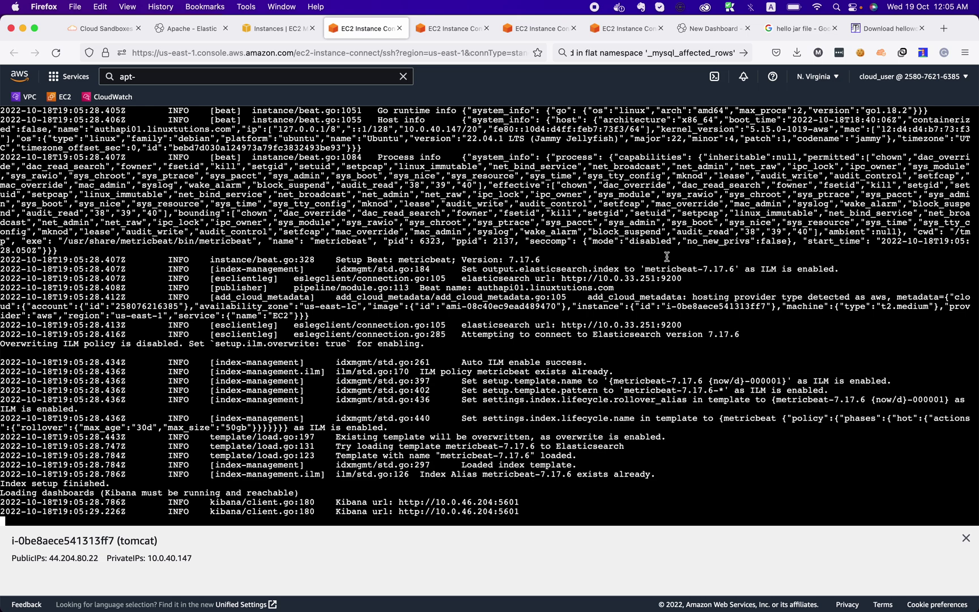
- Look through the Metricbeat visualizations in the new dashboard's library and close the library
{"action": "left_click", "coordinate": [723, 30]}
{"action": "left_click", "coordinate": [311, 207]}
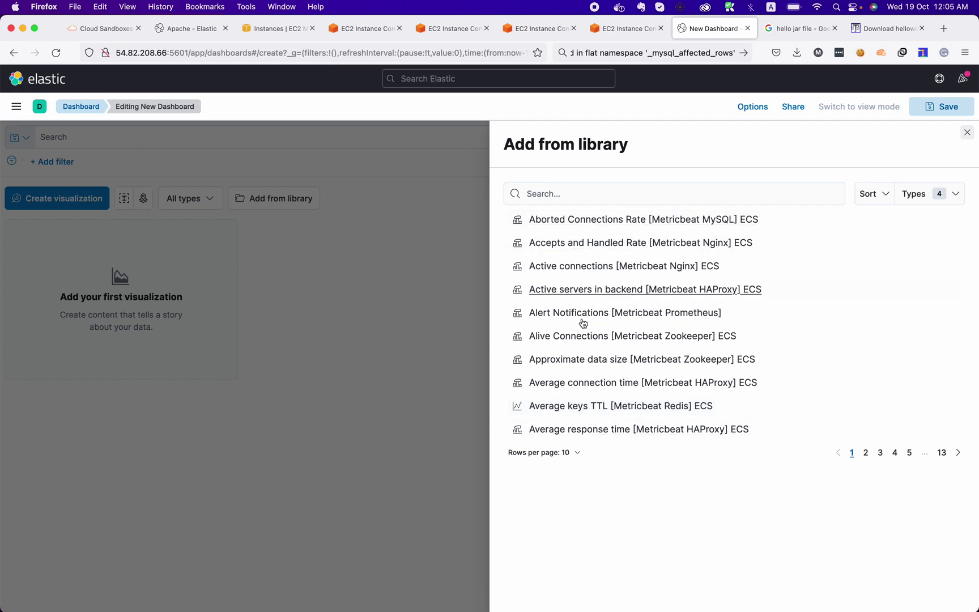
{"action": "key", "text": "super+ctrl+Escape"}
{"action": "key", "text": "super+Tab"}
{"action": "key", "text": "super+Tab"}
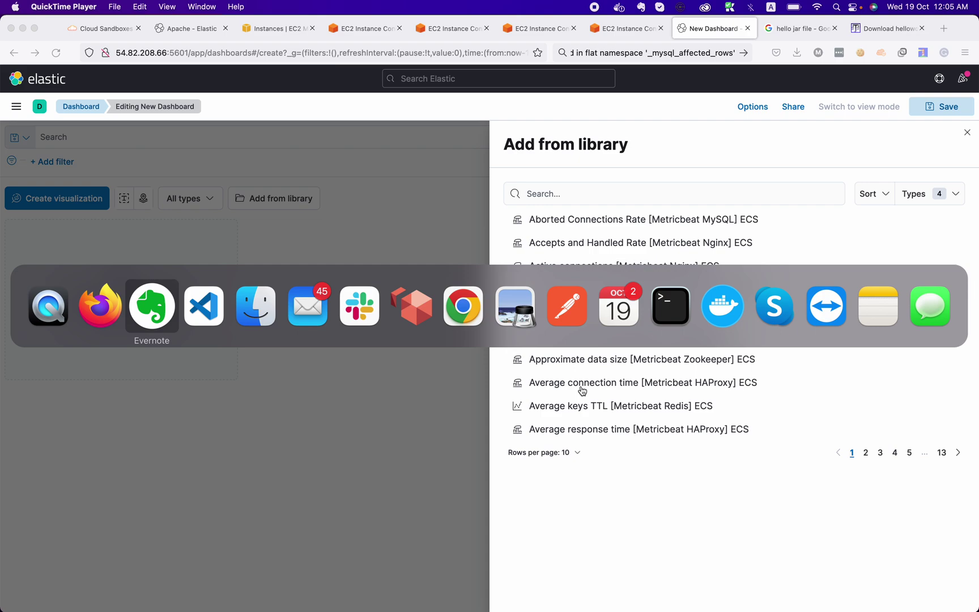
{"action": "left_click", "coordinate": [364, 28]}
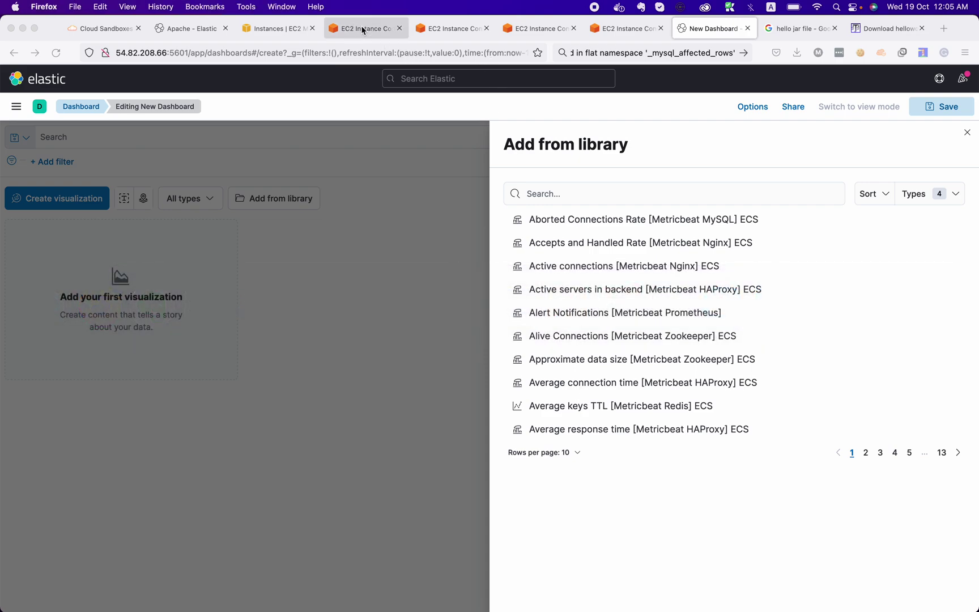
{"action": "left_click", "coordinate": [723, 29]}
{"action": "left_click", "coordinate": [391, 250]}
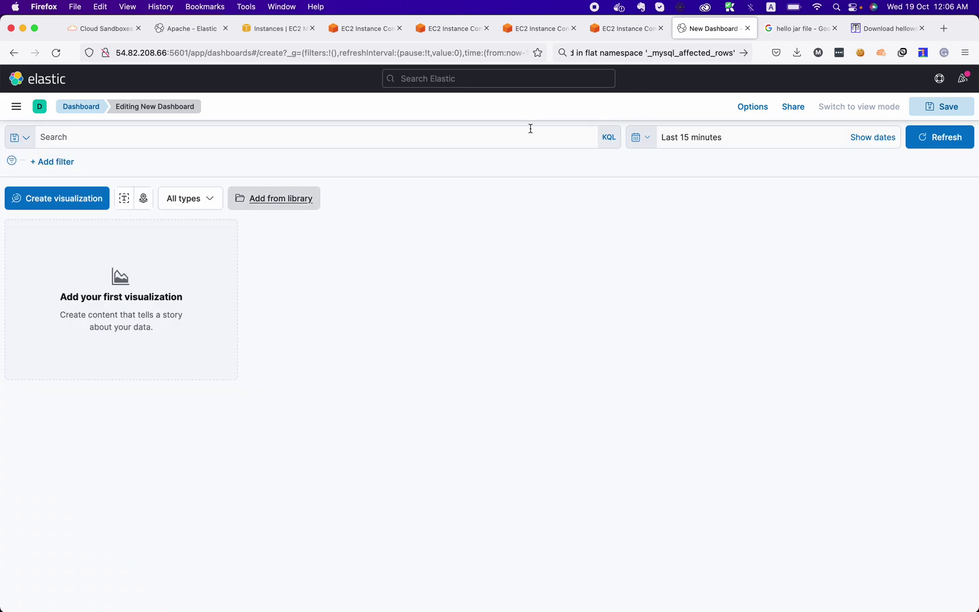
- Check the end of the metricbeat setup output in the tomcat terminal and return to the new Kibana dashboard
{"action": "left_click", "coordinate": [288, 37]}
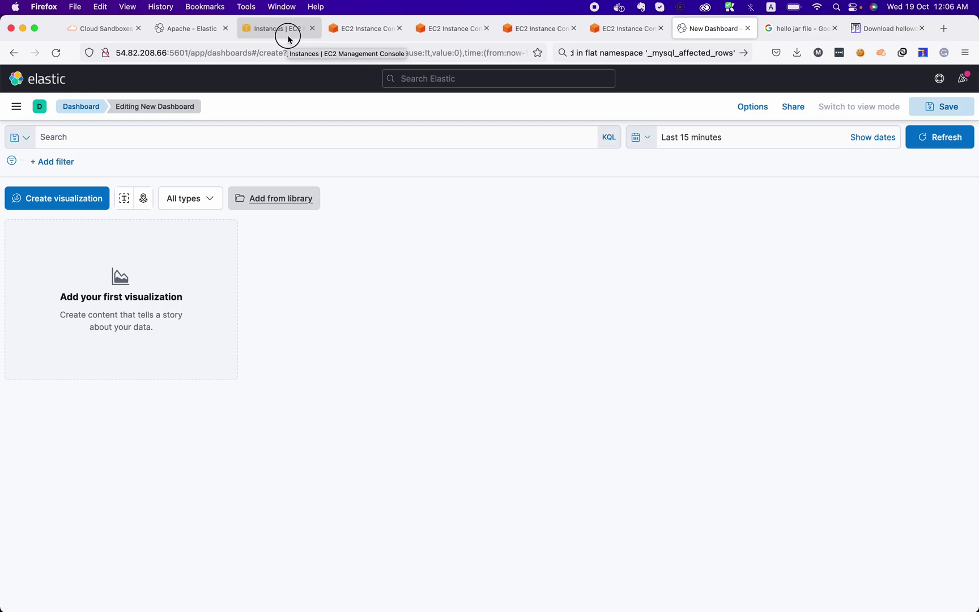
{"action": "left_click", "coordinate": [357, 29]}
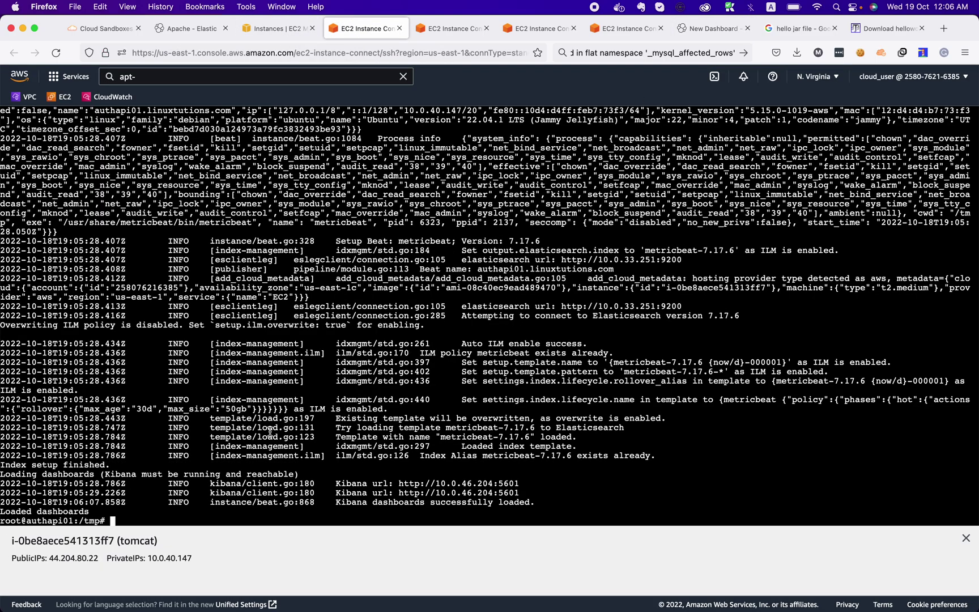
{"action": "left_click_drag", "start_coordinate": [89, 512], "coordinate": [23, 503]}
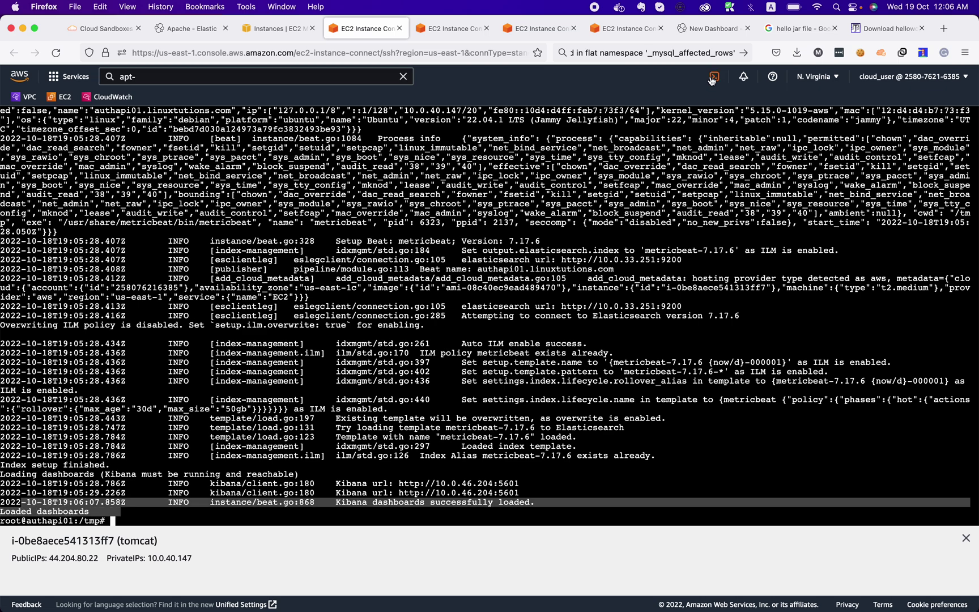
{"action": "left_click", "coordinate": [711, 29]}
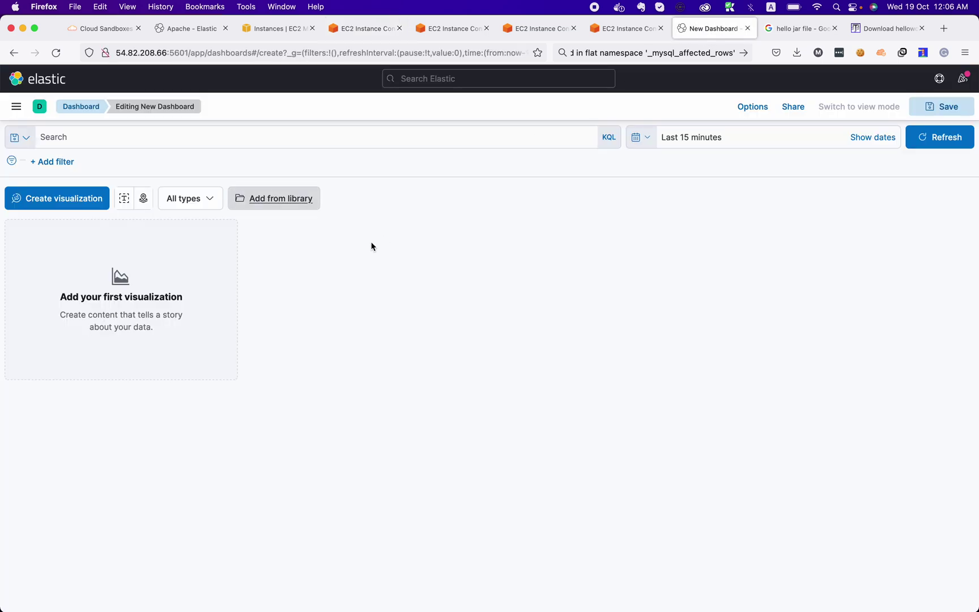
- Find CPU visualizations in the library and add CPU Usage [Metricbeat System] ECS to the new dashboard
{"action": "left_click", "coordinate": [85, 200]}
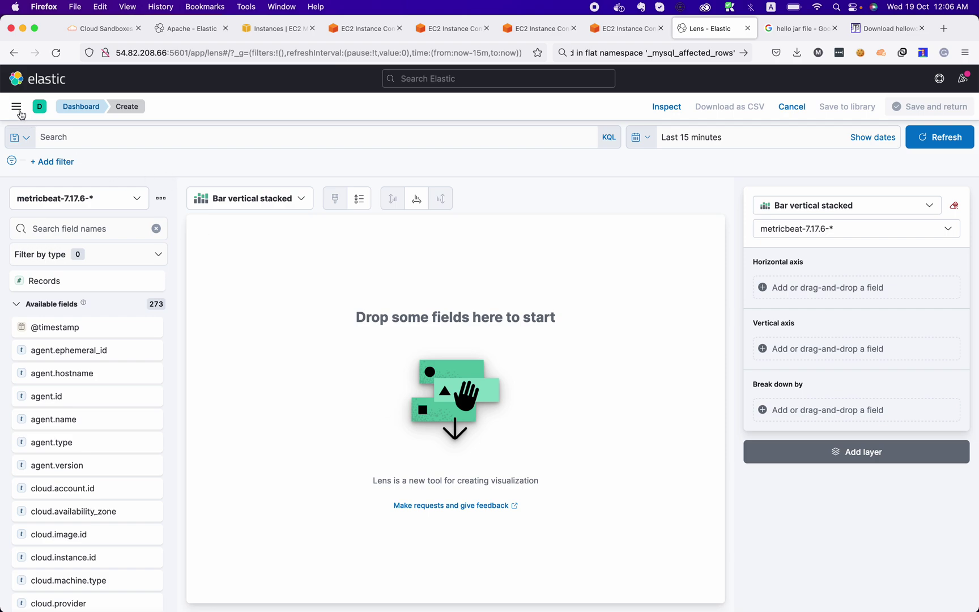
{"action": "left_click", "coordinate": [14, 53]}
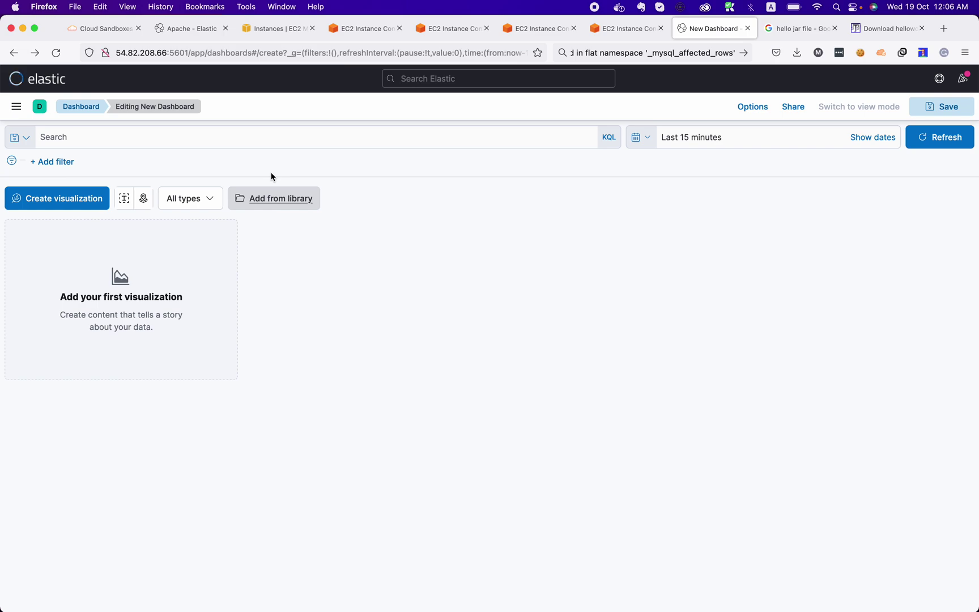
{"action": "left_click", "coordinate": [275, 198]}
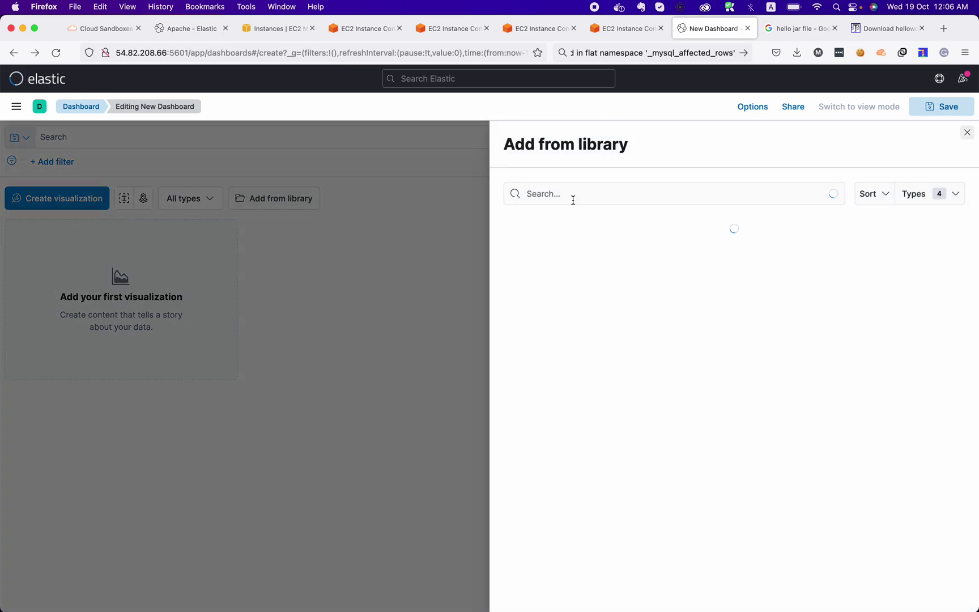
{"action": "type", "text": "cpu"}
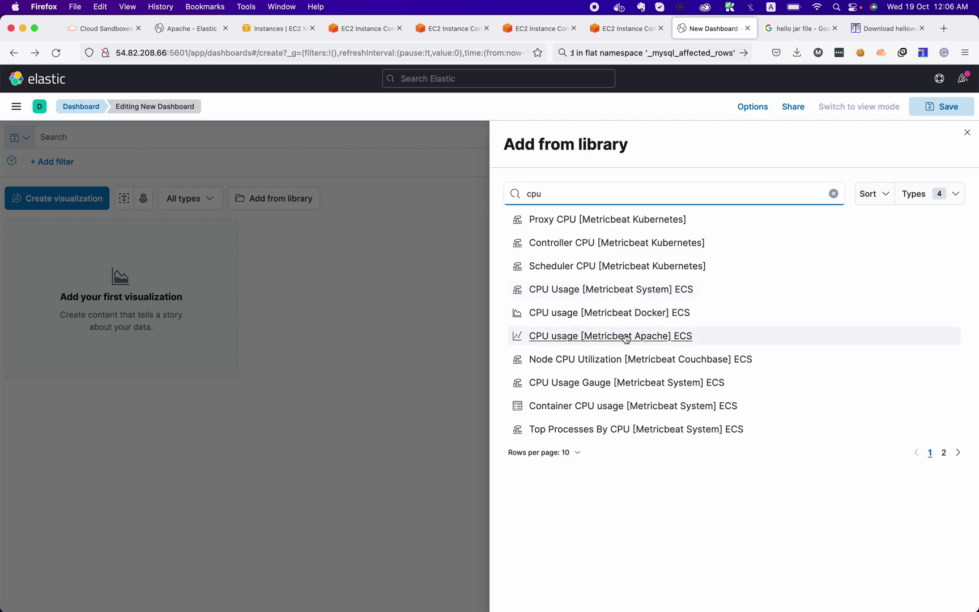
{"action": "left_click", "coordinate": [638, 291]}
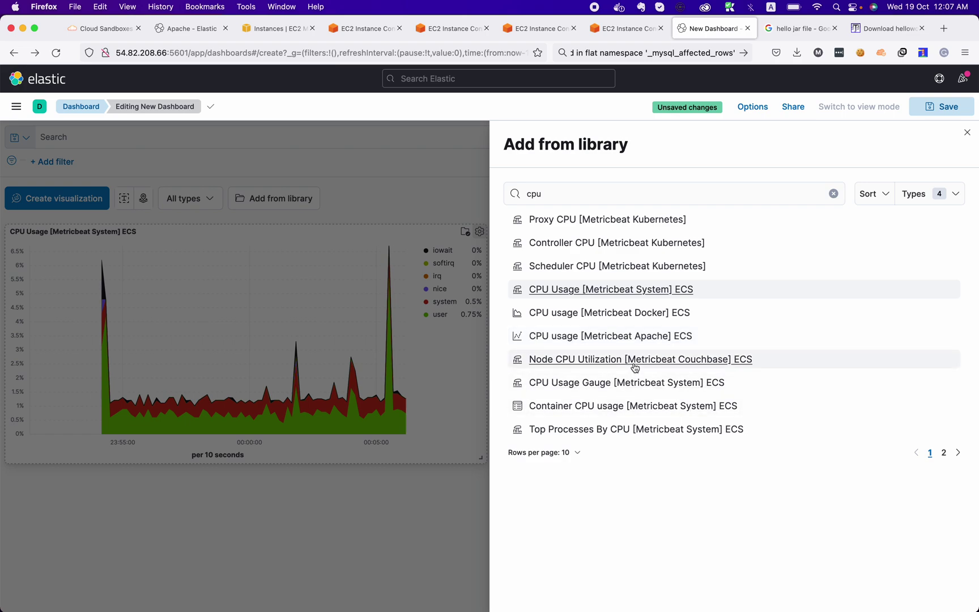
{"action": "left_click", "coordinate": [455, 369]}
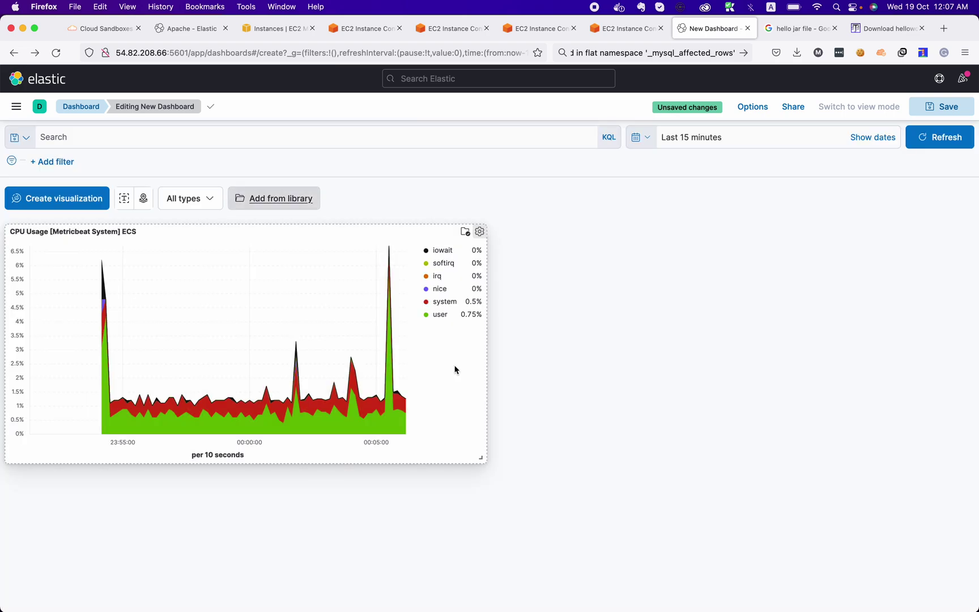
- Check the EC2 instance list and the apache instance's terminal, and return to the new Kibana dashboard
{"action": "left_click", "coordinate": [282, 33]}
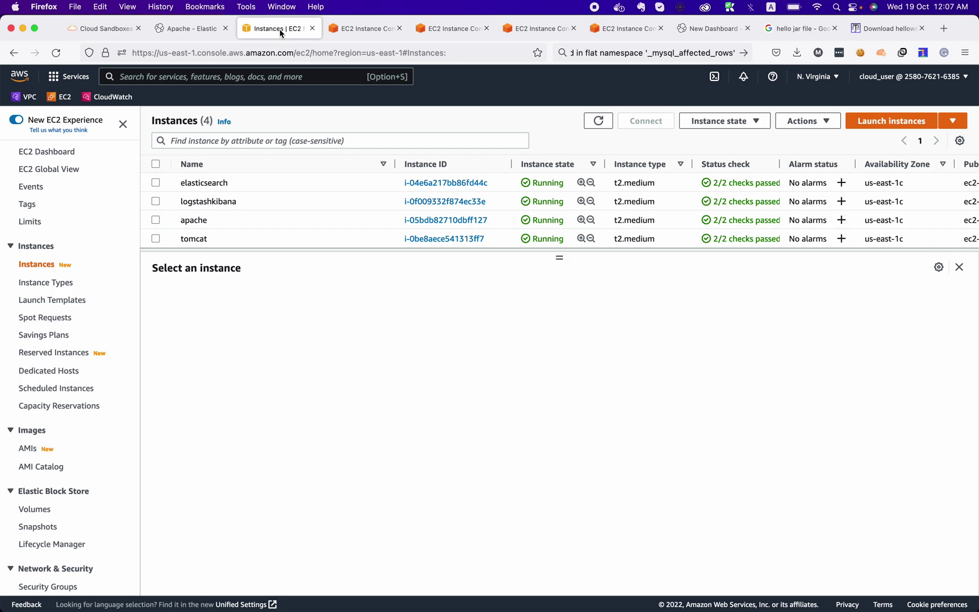
{"action": "left_click", "coordinate": [350, 29]}
{"action": "left_click", "coordinate": [451, 30]}
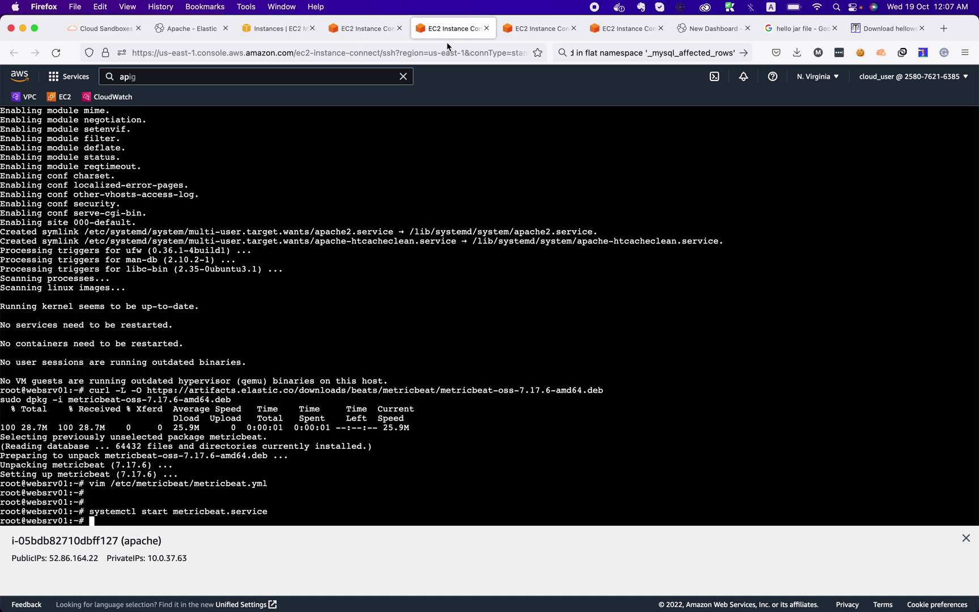
{"action": "left_click", "coordinate": [281, 33]}
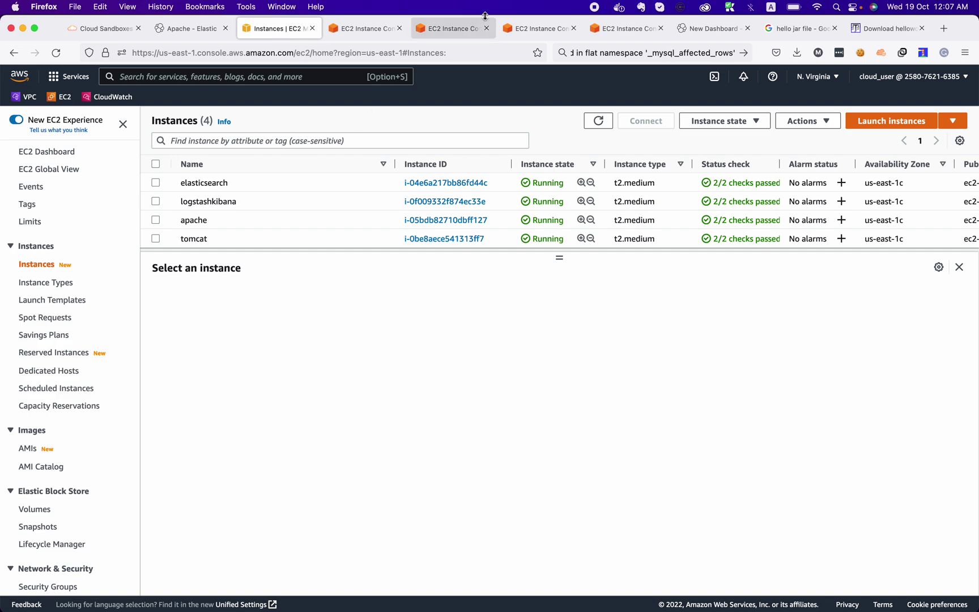
{"action": "left_click", "coordinate": [698, 29]}
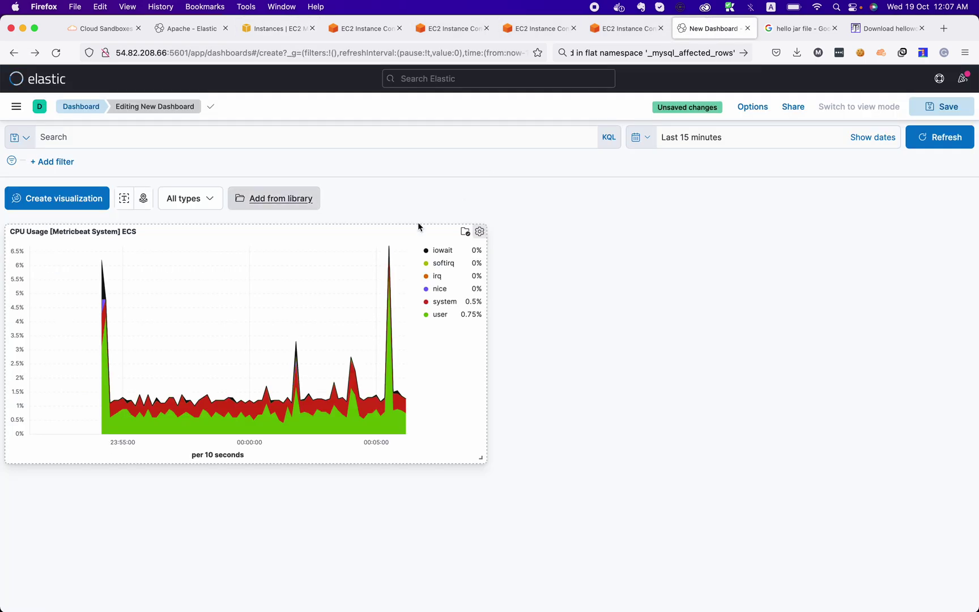
- Open the CPU Usage [Metricbeat System] ECS panel's visualization for editing and go to its data series settings
{"action": "left_click", "coordinate": [480, 232]}
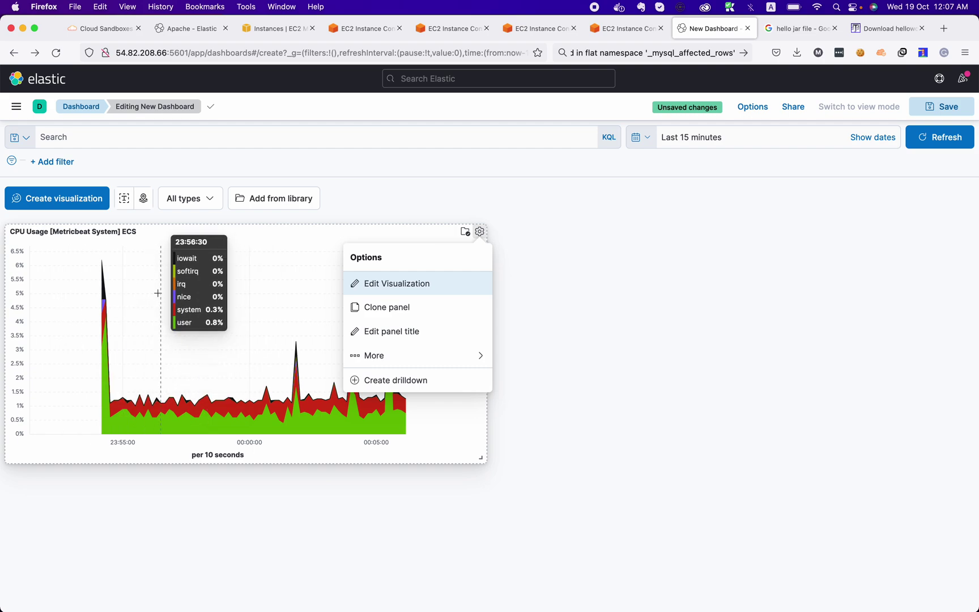
{"action": "left_click", "coordinate": [412, 288]}
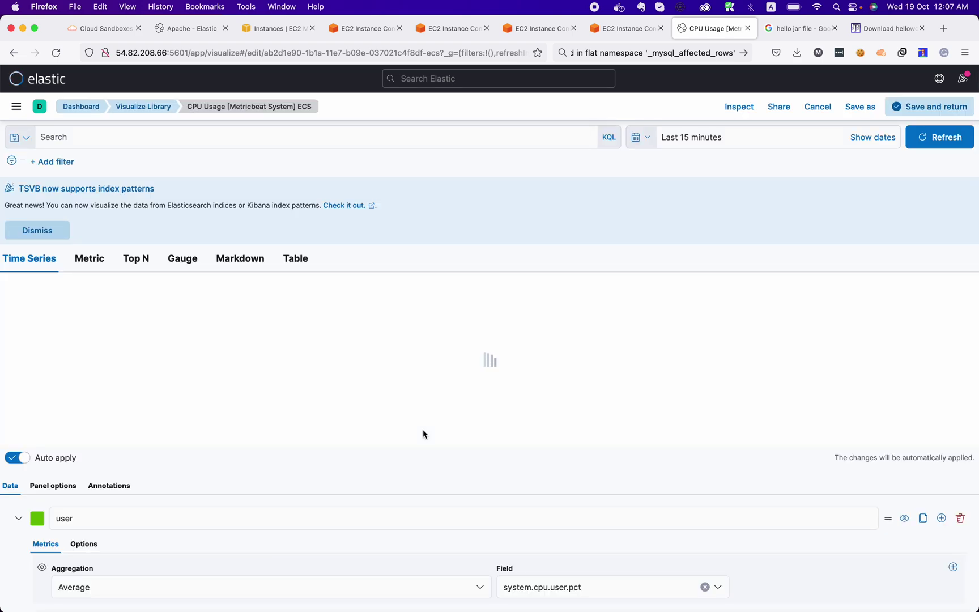
{"action": "scroll", "coordinate": [357, 535], "scroll_direction": "down", "scroll_amount": 5}
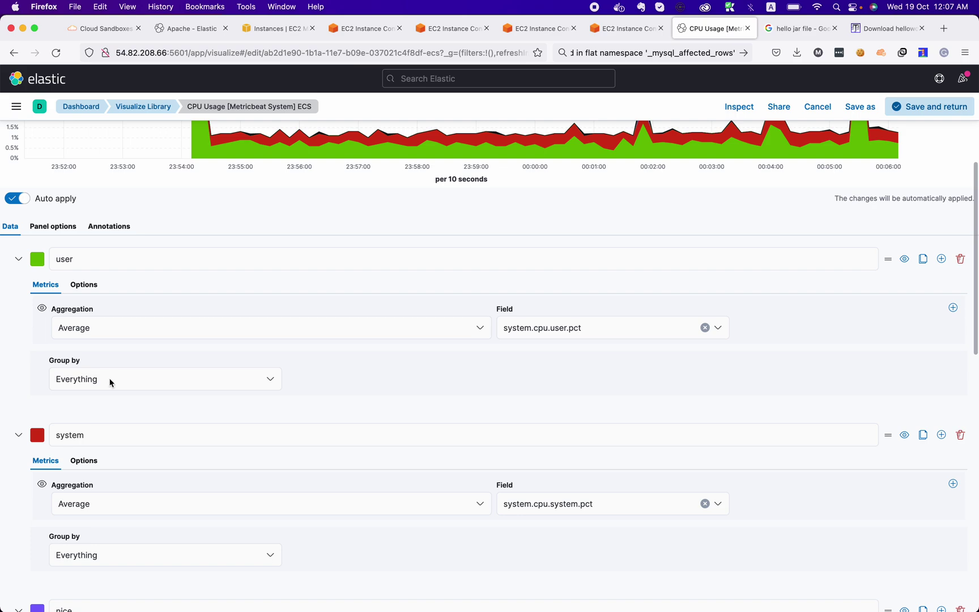
{"action": "left_click", "coordinate": [221, 378]}
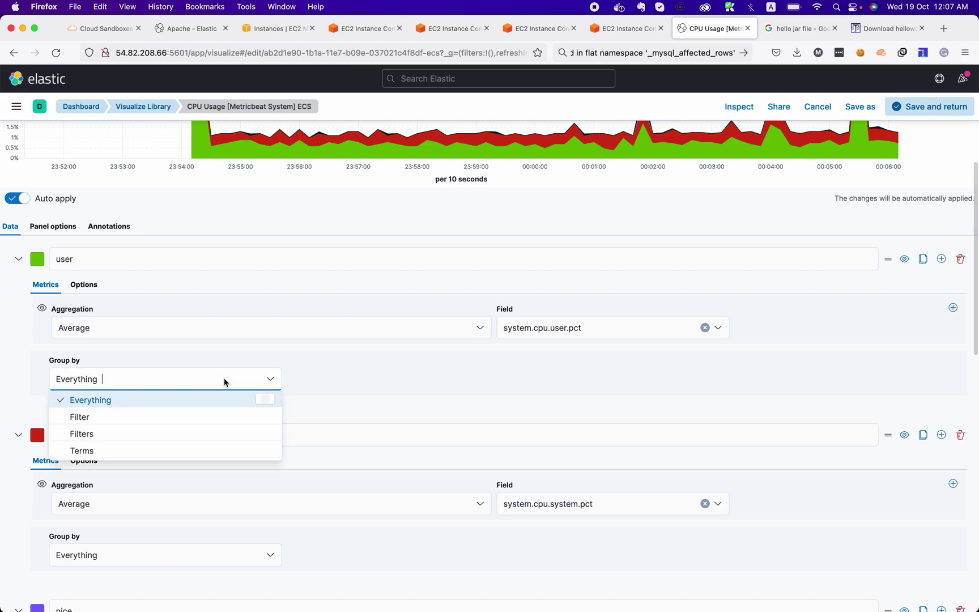
{"action": "left_click", "coordinate": [155, 451]}
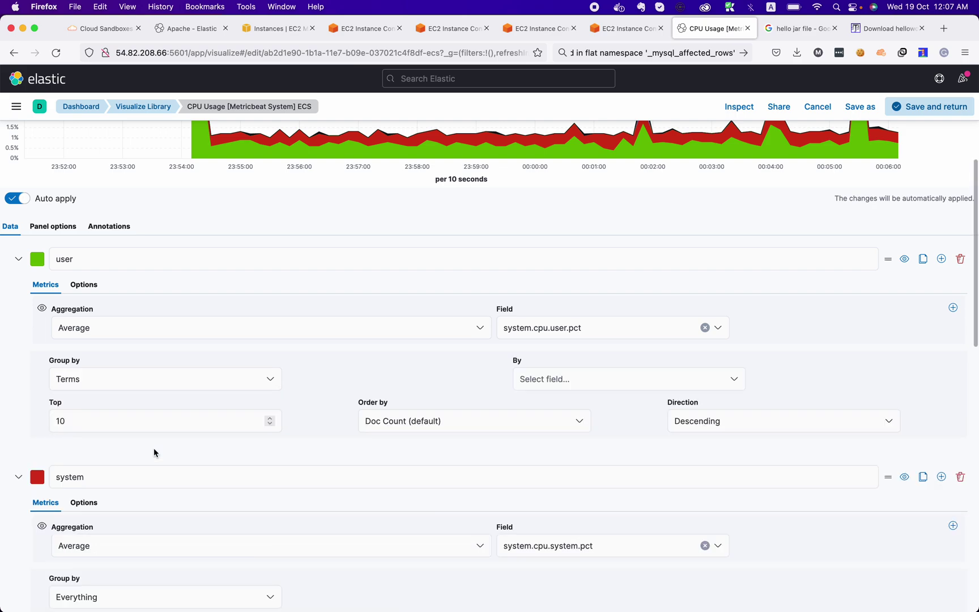
{"action": "left_click", "coordinate": [557, 380]}
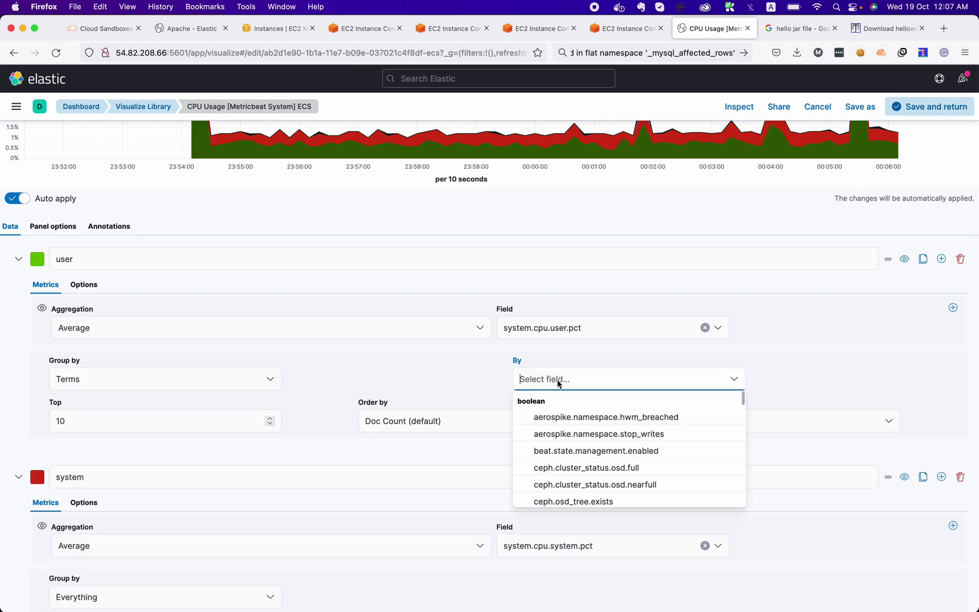
- Group the user series by Filter with the query agent.hostname : "authapi01.linuxtutions.com"
{"action": "left_click", "coordinate": [239, 386]}
{"action": "left_click", "coordinate": [150, 419]}
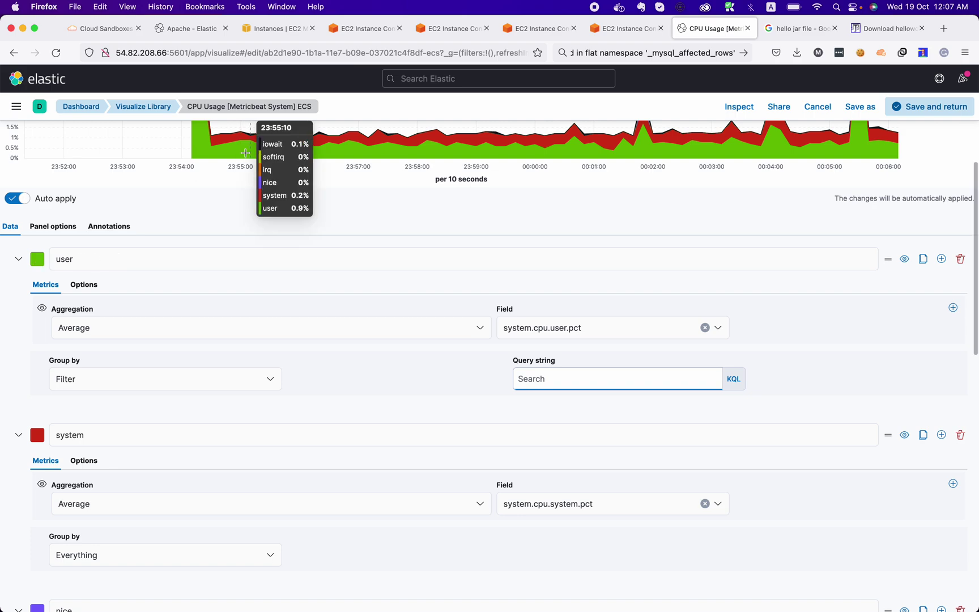
{"action": "scroll", "coordinate": [167, 289], "scroll_direction": "up", "scroll_amount": 3}
{"action": "scroll", "coordinate": [166, 289], "scroll_direction": "down", "scroll_amount": 2}
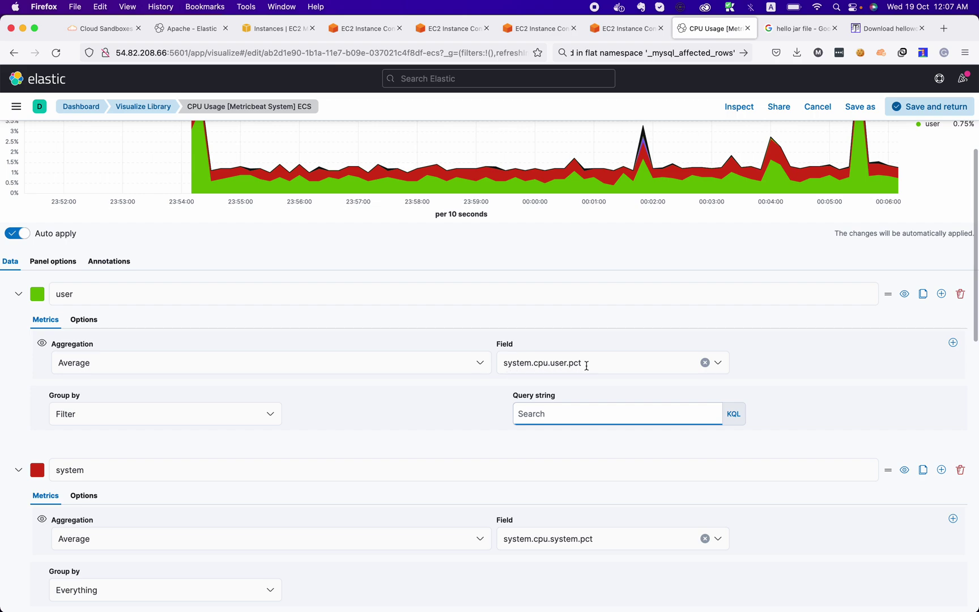
{"action": "left_click", "coordinate": [562, 414]}
{"action": "type", "text": "a"}
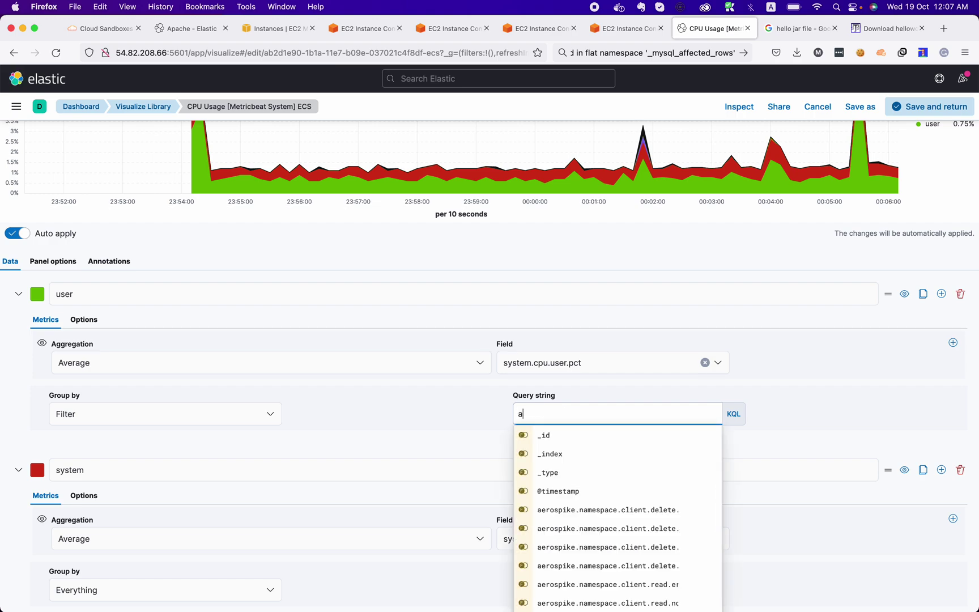
{"action": "type", "text": "ge"}
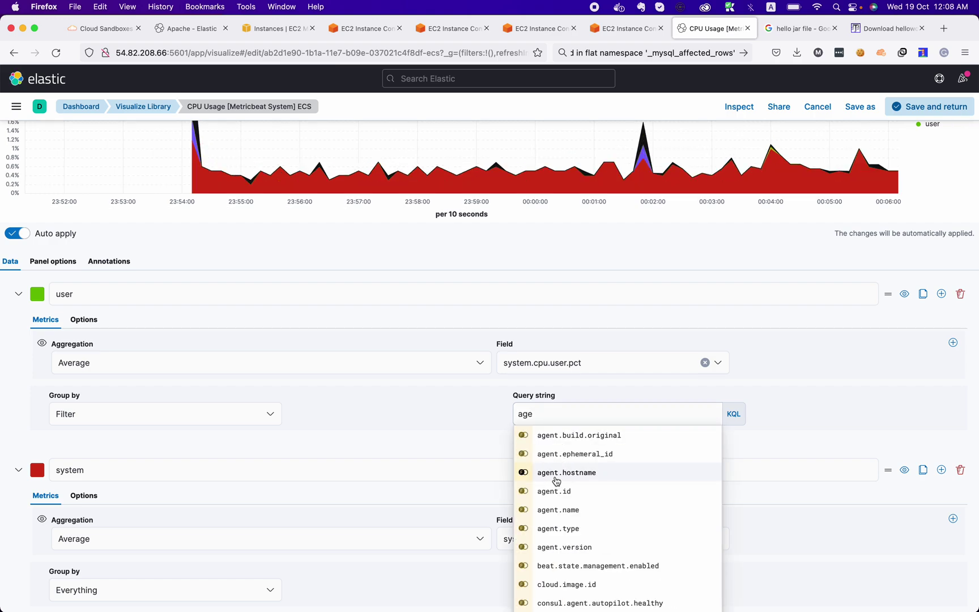
{"action": "left_click", "coordinate": [556, 481]}
{"action": "left_click", "coordinate": [579, 456]}
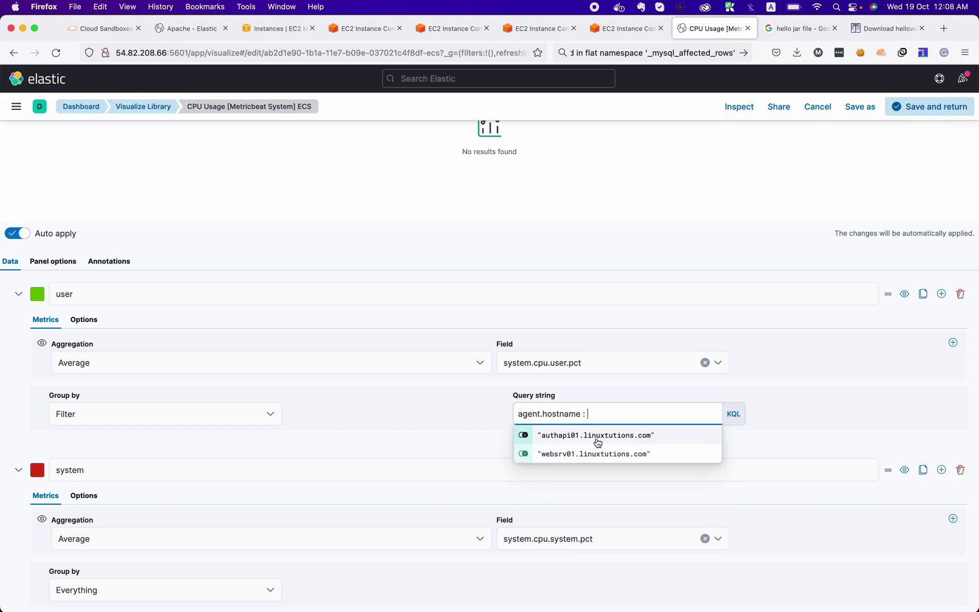
{"action": "left_click", "coordinate": [597, 435]}
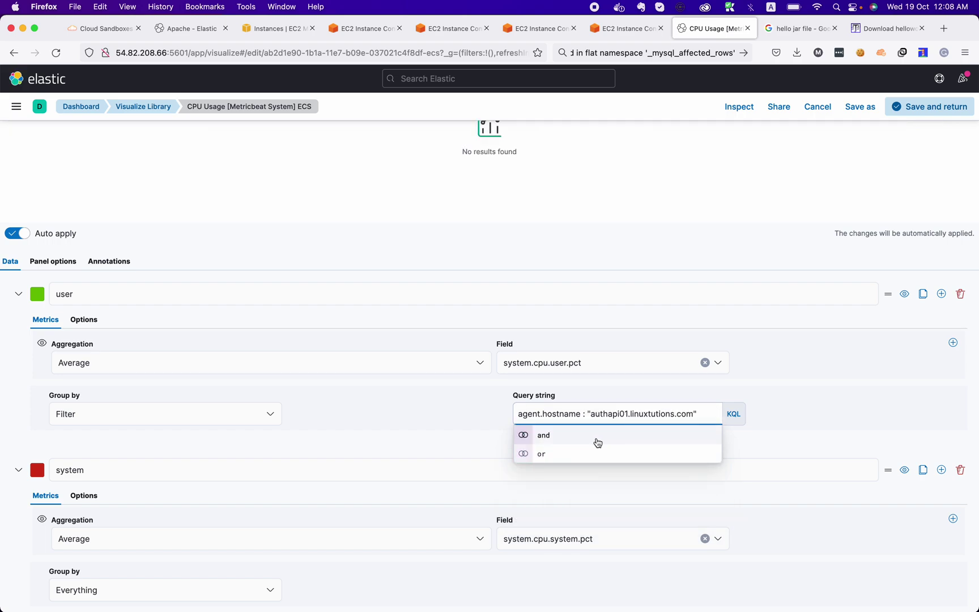
{"action": "left_click", "coordinate": [792, 407]}
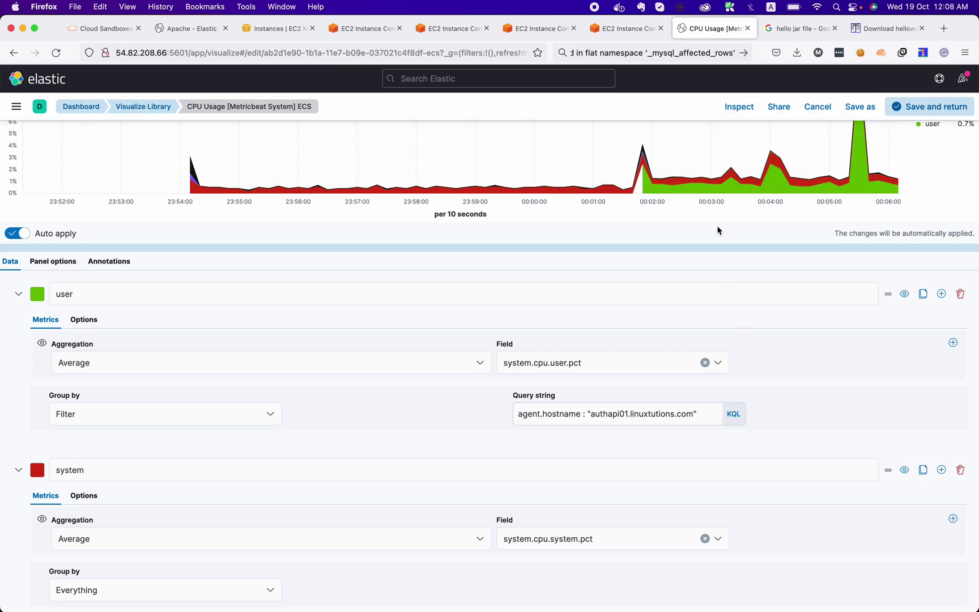
{"action": "scroll", "coordinate": [707, 196], "scroll_direction": "up", "scroll_amount": 3}
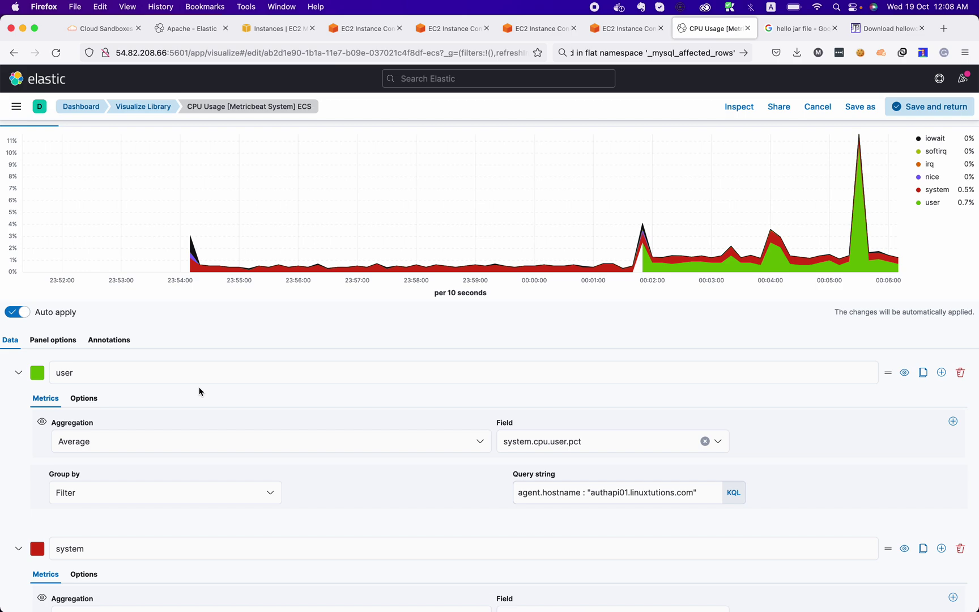
- Group the system series by Filter with the query agent.hostname : "authapi01.linuxtutions.com"
{"action": "scroll", "coordinate": [199, 391], "scroll_direction": "down", "scroll_amount": 5}
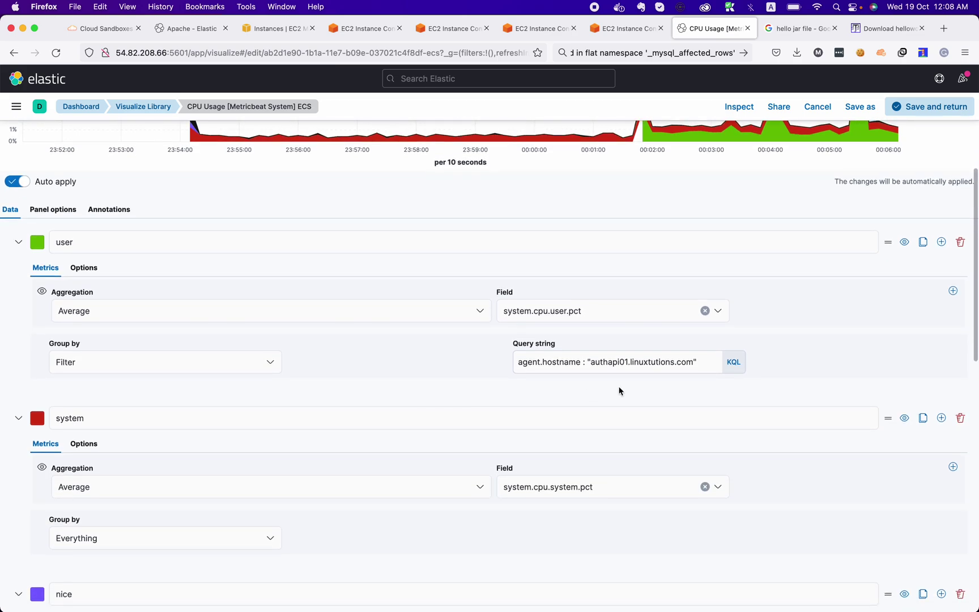
{"action": "scroll", "coordinate": [613, 486], "scroll_direction": "down", "scroll_amount": 4}
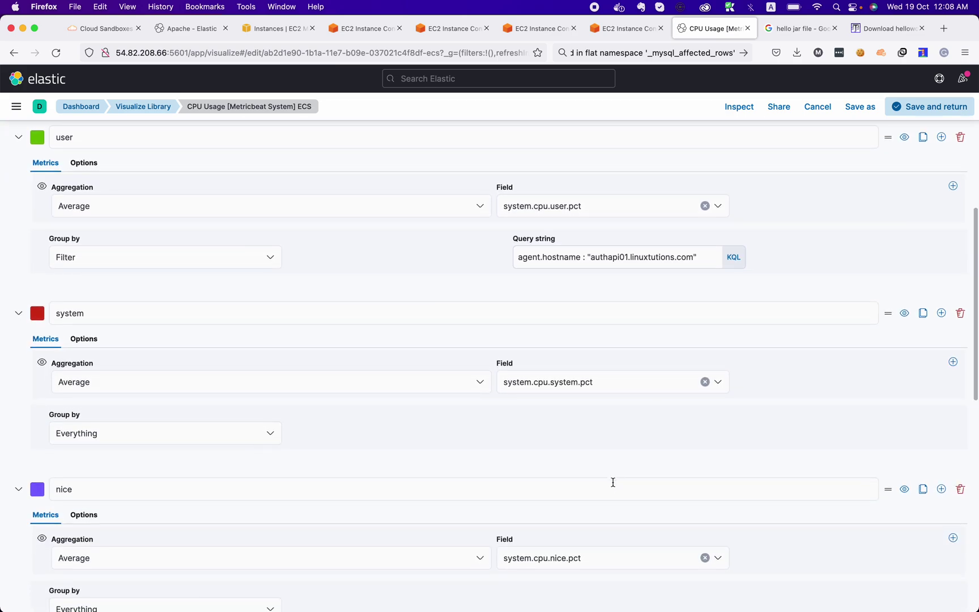
{"action": "left_click", "coordinate": [191, 439]}
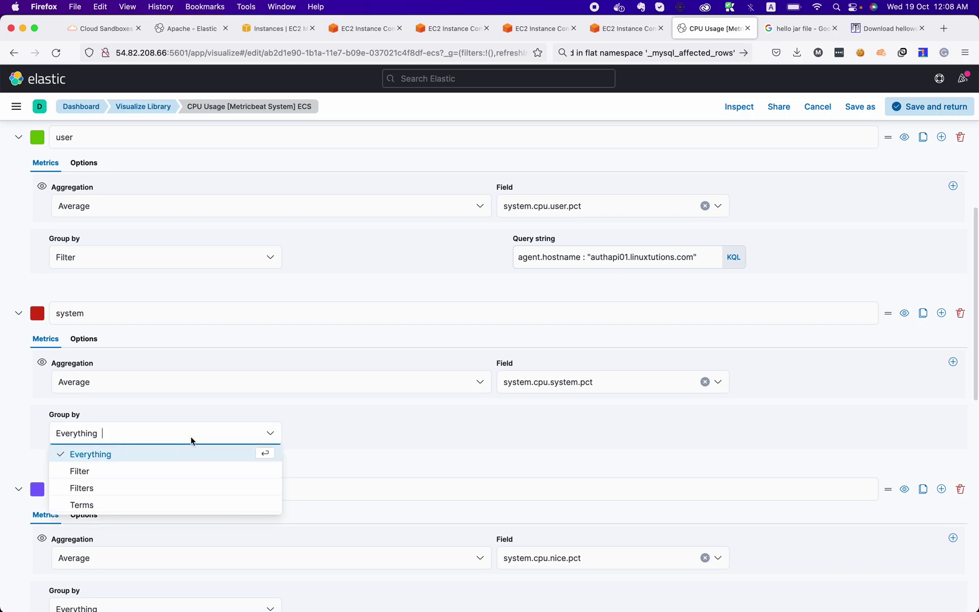
{"action": "left_click", "coordinate": [161, 474]}
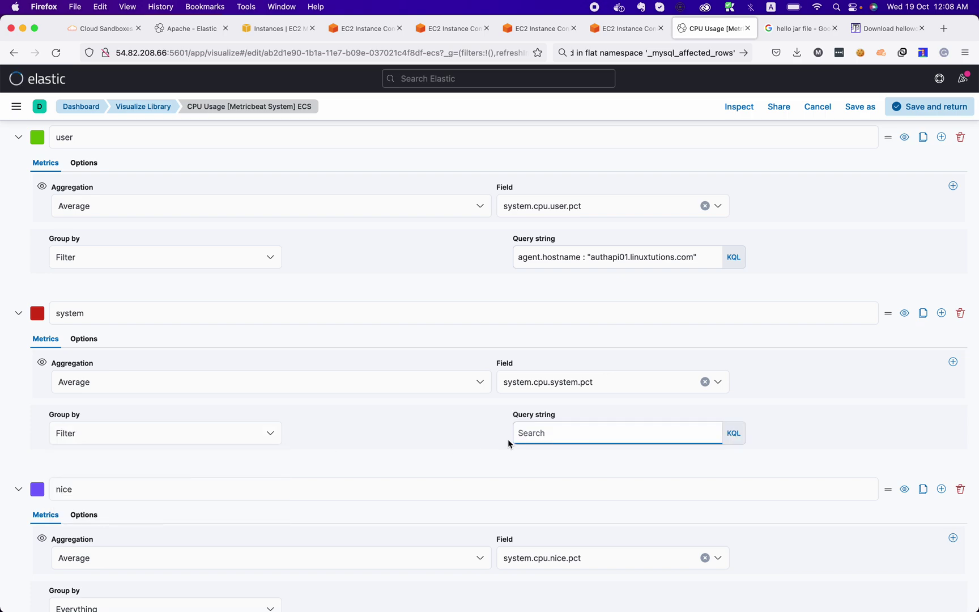
{"action": "left_click", "coordinate": [563, 431]}
{"action": "type", "text": "agen"}
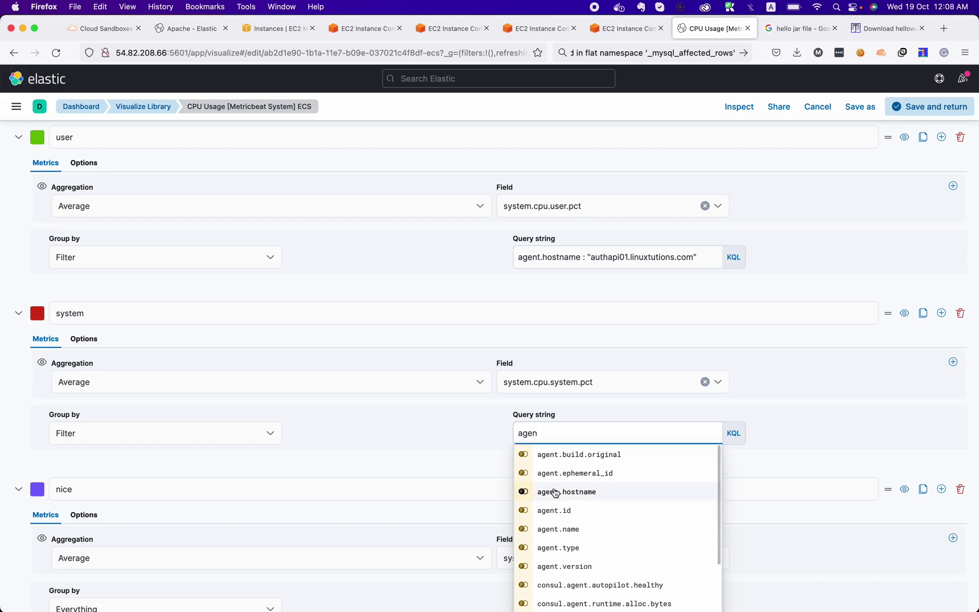
{"action": "left_click", "coordinate": [555, 492]}
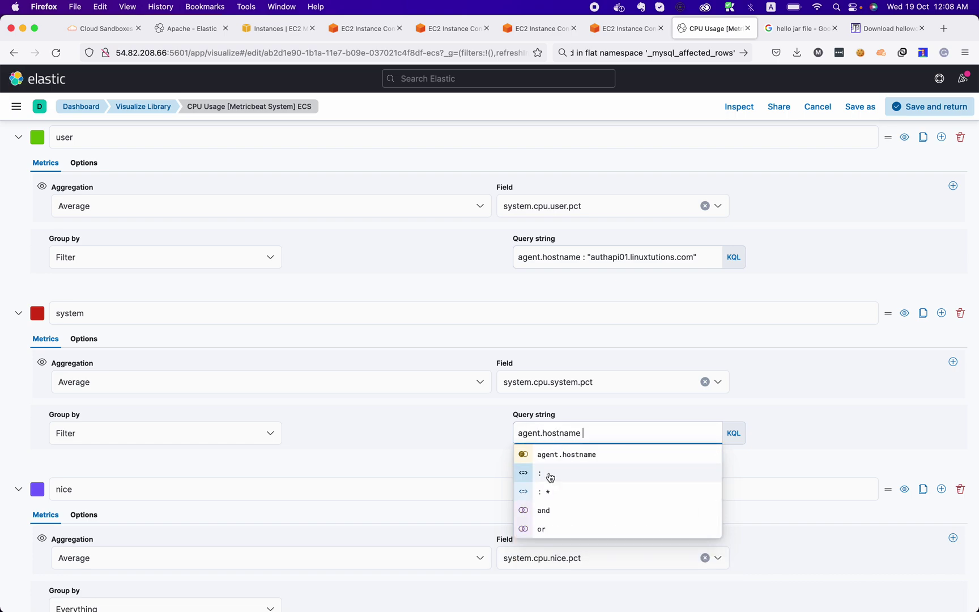
{"action": "left_click", "coordinate": [549, 473]}
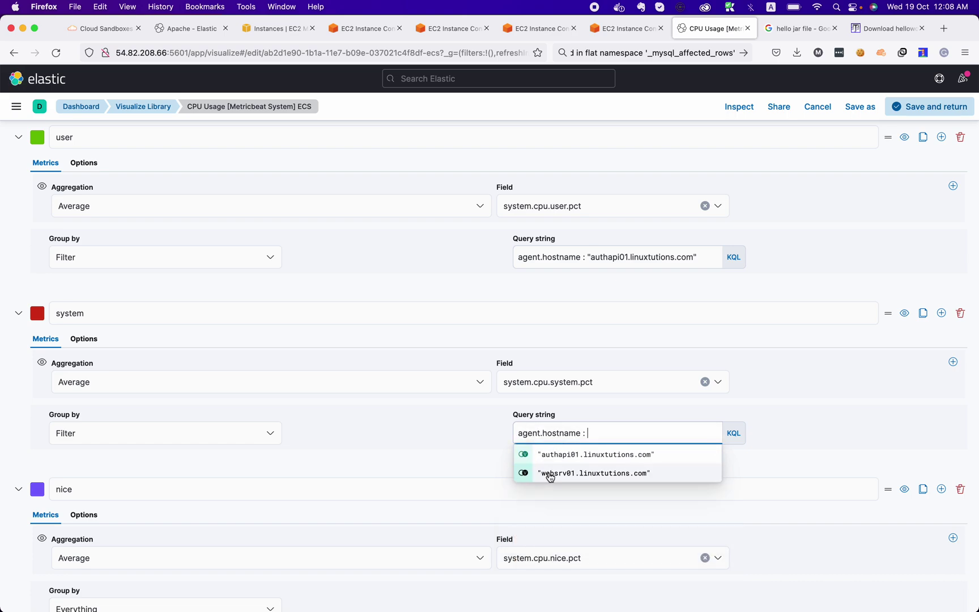
{"action": "left_click", "coordinate": [628, 454]}
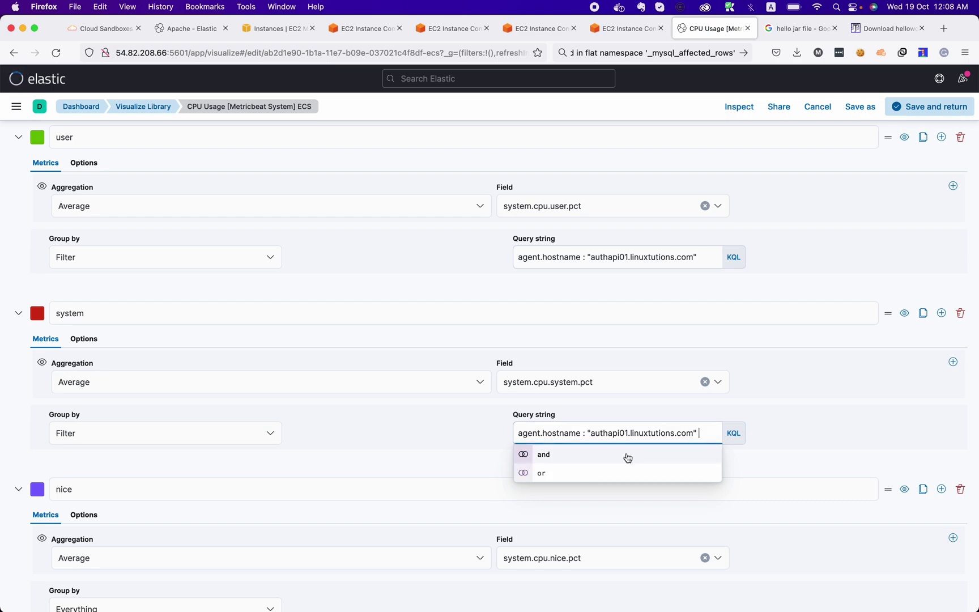
{"action": "left_click", "coordinate": [796, 431]}
- Group the nice series by Filter with the query agent.hostname : "authapi01.linuxtutions.com"
{"action": "scroll", "coordinate": [796, 428], "scroll_direction": "down", "scroll_amount": 5}
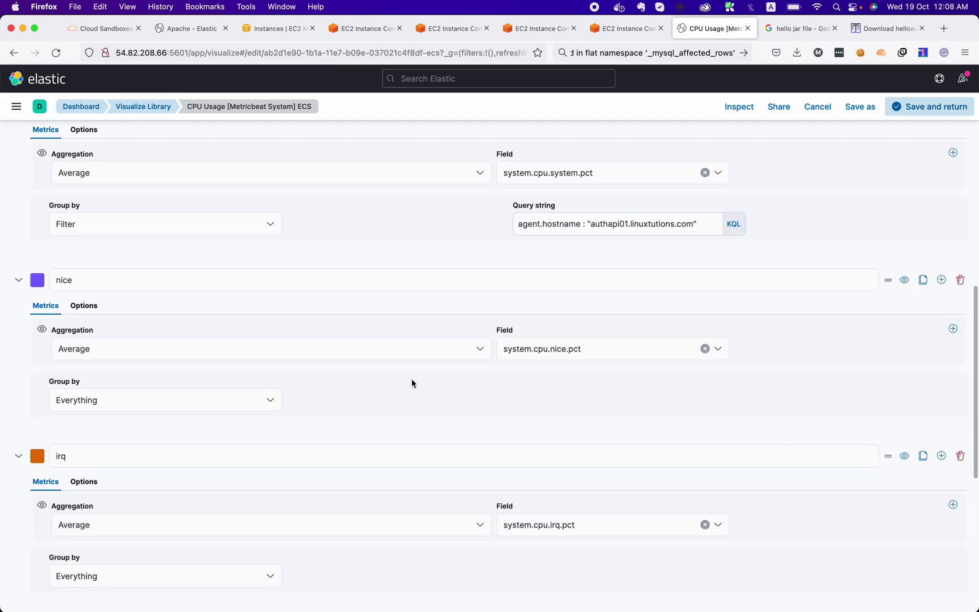
{"action": "left_click", "coordinate": [269, 399]}
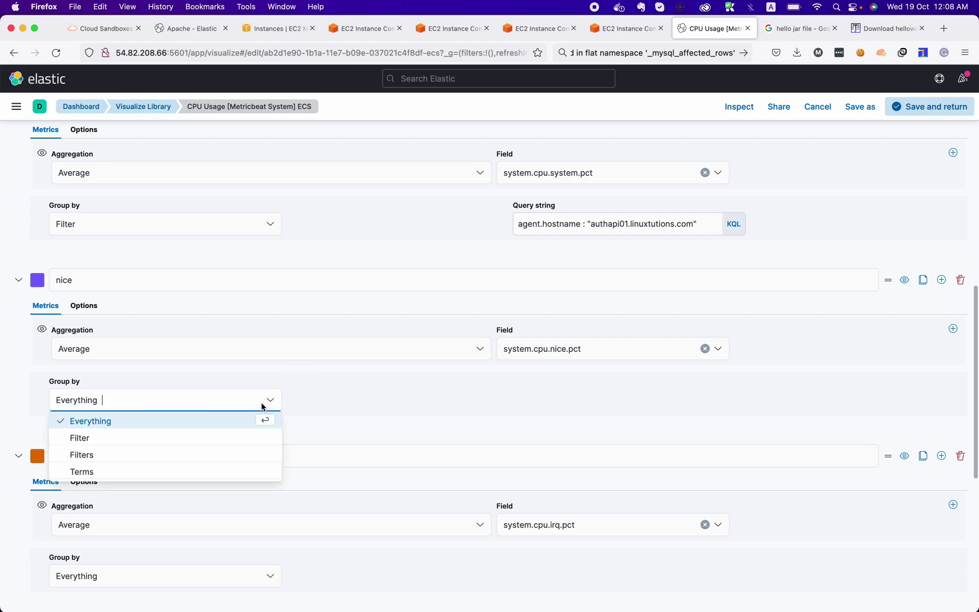
{"action": "left_click", "coordinate": [200, 445]}
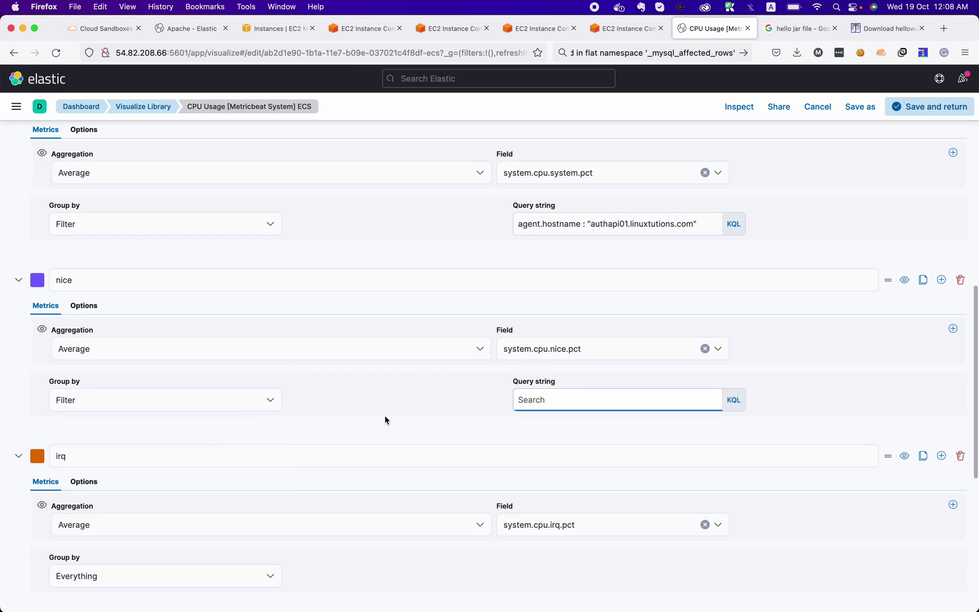
{"action": "left_click", "coordinate": [602, 400]}
{"action": "type", "text": "agent"}
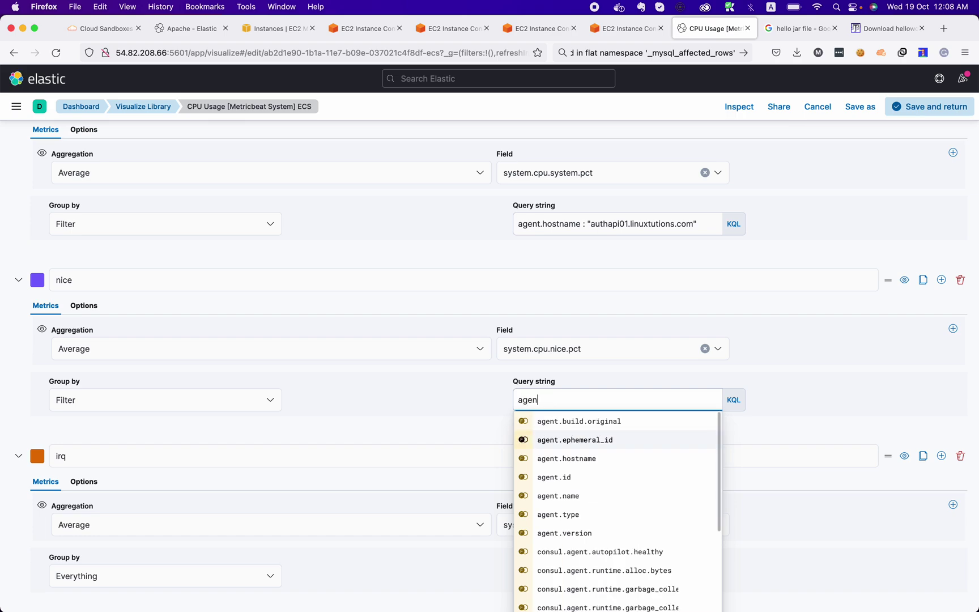
{"action": "left_click", "coordinate": [587, 459]}
{"action": "left_click", "coordinate": [574, 441]}
{"action": "left_click", "coordinate": [621, 425]}
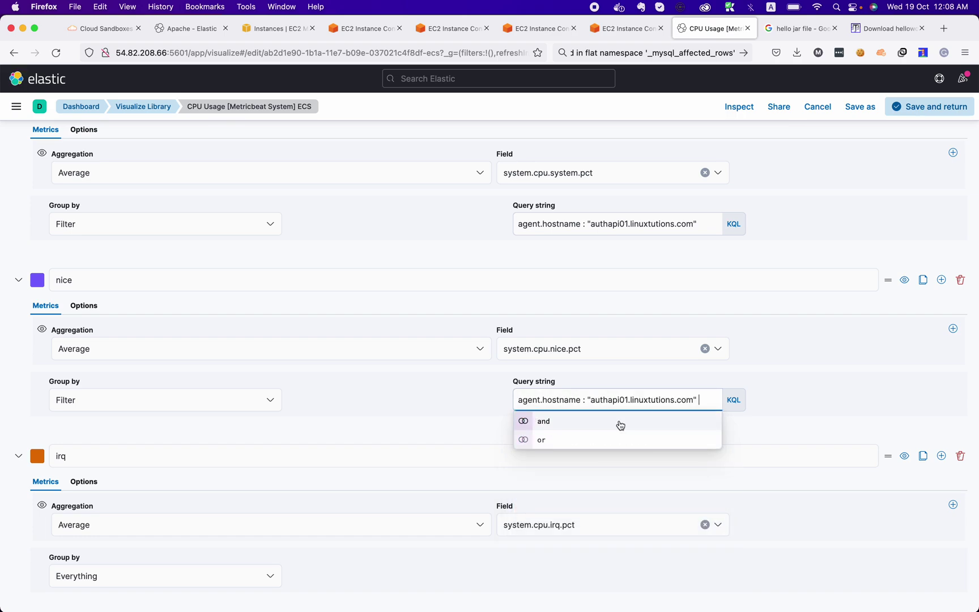
{"action": "left_click", "coordinate": [822, 436]}
- Group the irq series by Filter with the query agent.name : "authapi01.linuxtutions.com"
{"action": "scroll", "coordinate": [823, 441], "scroll_direction": "down", "scroll_amount": 3}
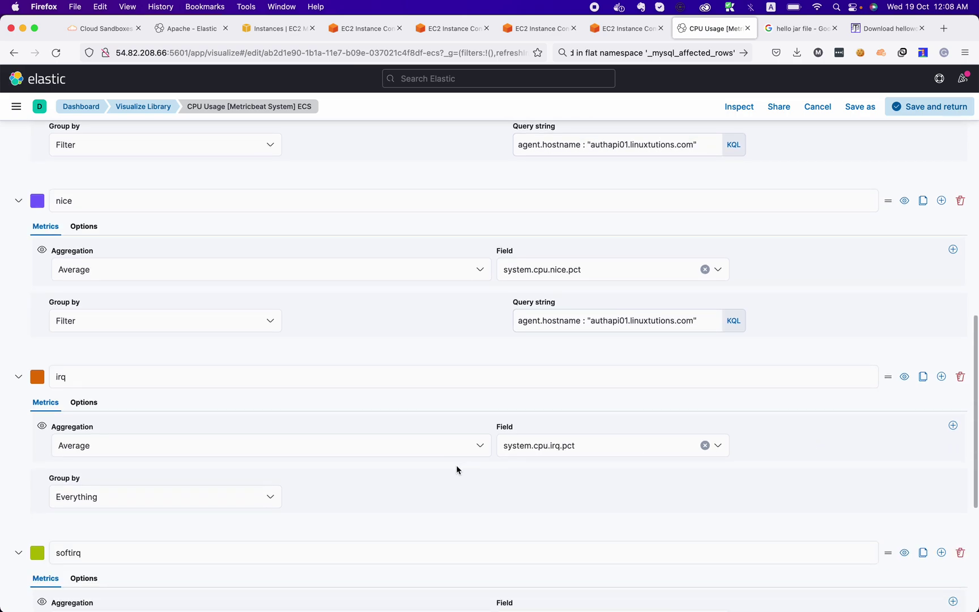
{"action": "left_click", "coordinate": [280, 497]}
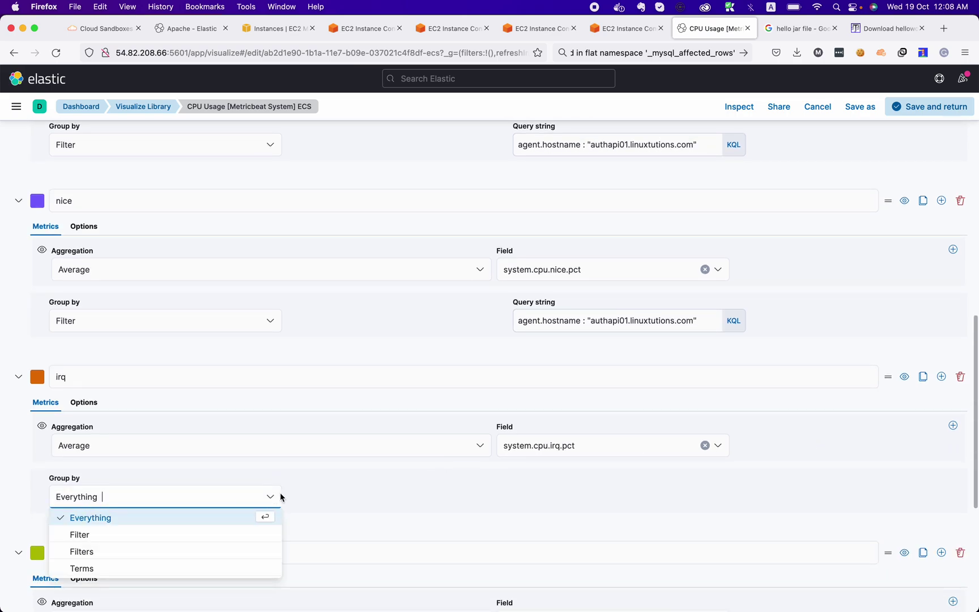
{"action": "left_click", "coordinate": [188, 533]}
{"action": "left_click", "coordinate": [577, 495]}
{"action": "type", "text": "agen"}
{"action": "left_click", "coordinate": [581, 242]}
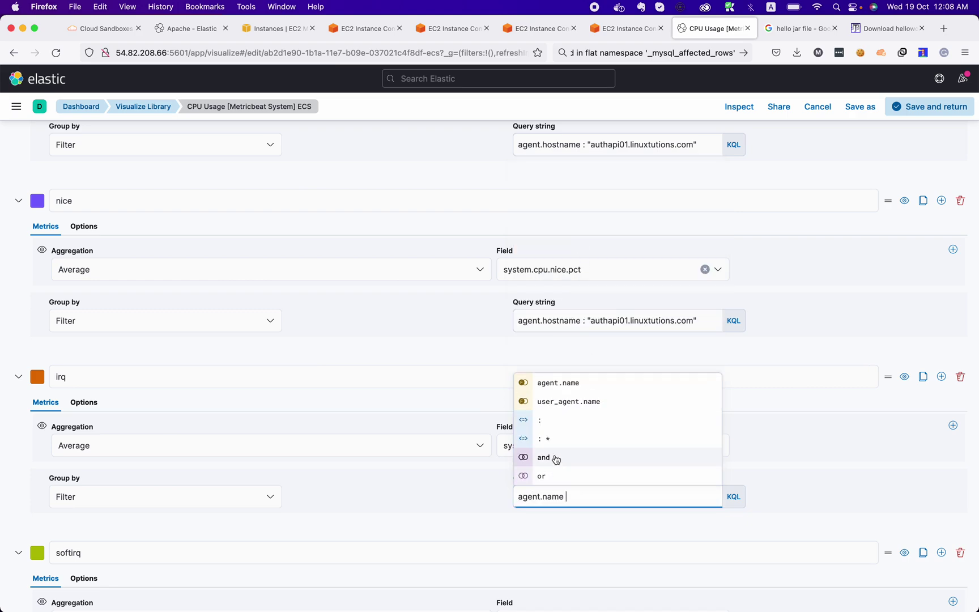
{"action": "left_click", "coordinate": [555, 423]}
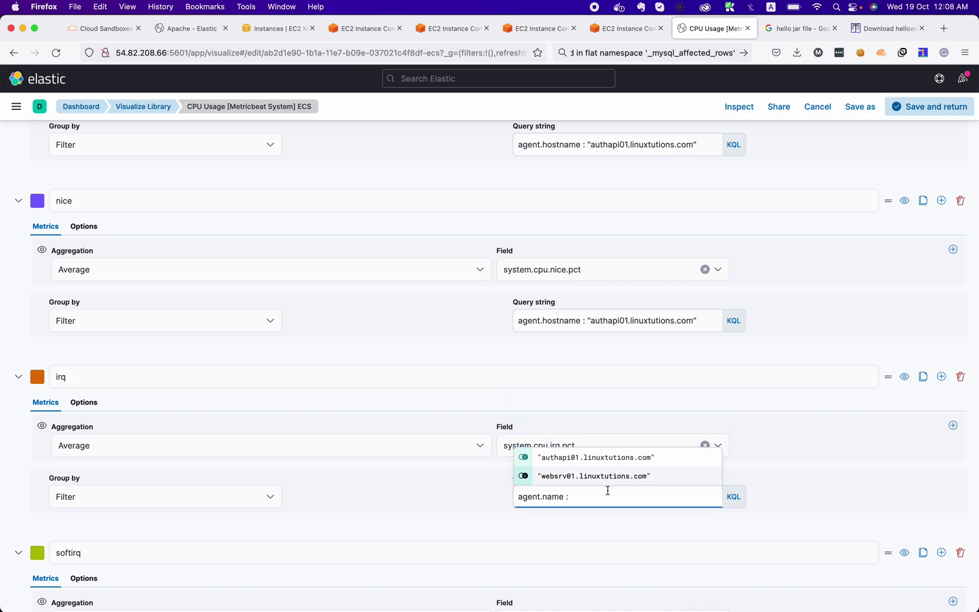
{"action": "left_click", "coordinate": [589, 459]}
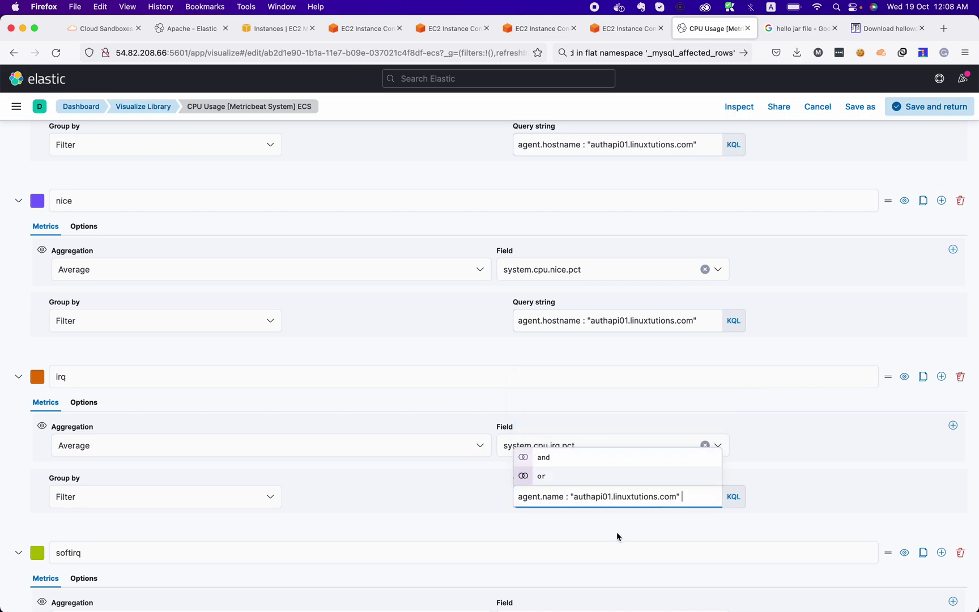
- Group the softirq series by Filter with the query agent.hostname : "authapi01.linuxtutions.com"
{"action": "scroll", "coordinate": [618, 525], "scroll_direction": "down", "scroll_amount": 3}
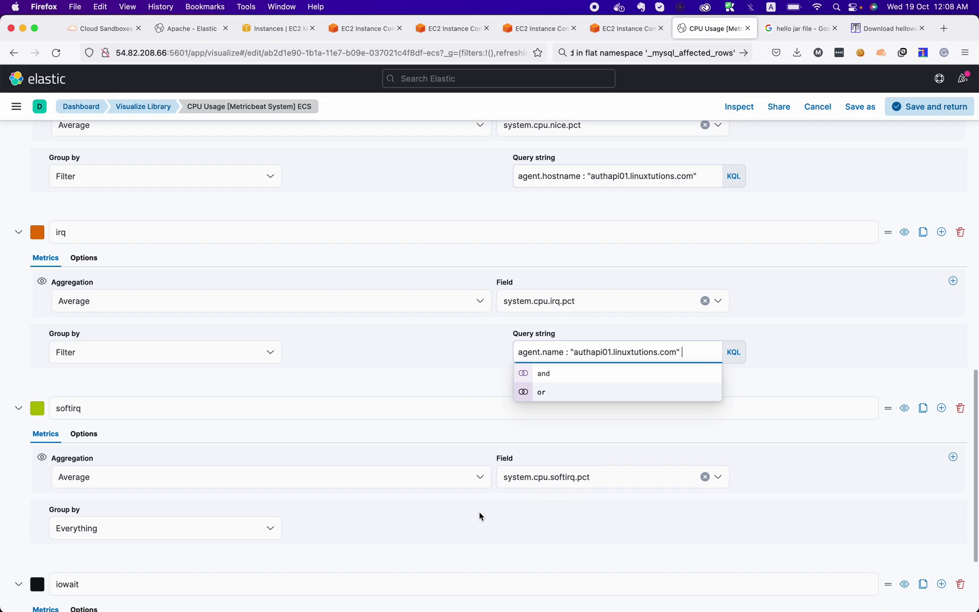
{"action": "scroll", "coordinate": [479, 515], "scroll_direction": "down", "scroll_amount": 3}
{"action": "left_click", "coordinate": [267, 395]}
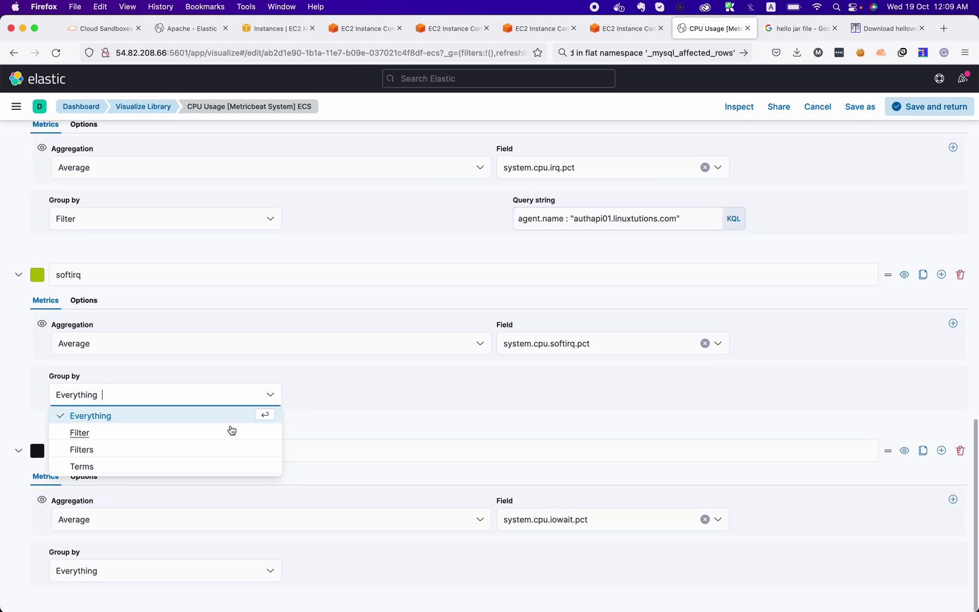
{"action": "left_click", "coordinate": [211, 433]}
{"action": "left_click", "coordinate": [553, 396]}
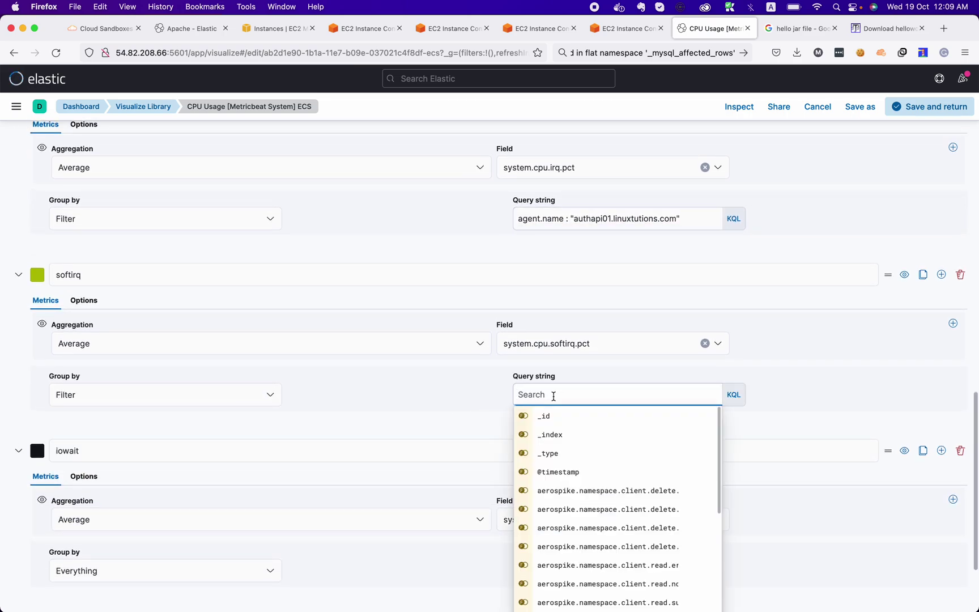
{"action": "type", "text": "agen"}
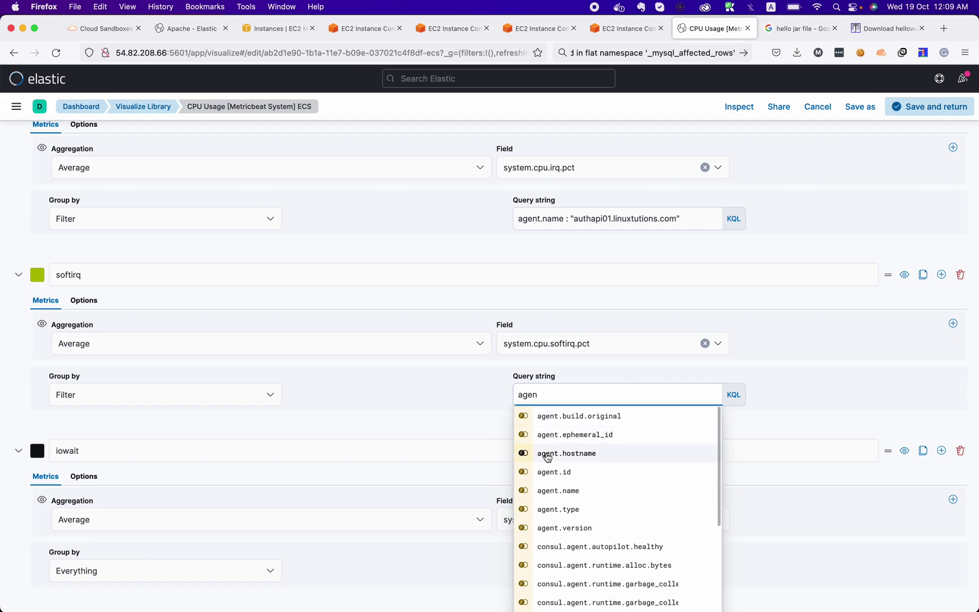
{"action": "left_click", "coordinate": [547, 453]}
{"action": "left_click", "coordinate": [581, 436]}
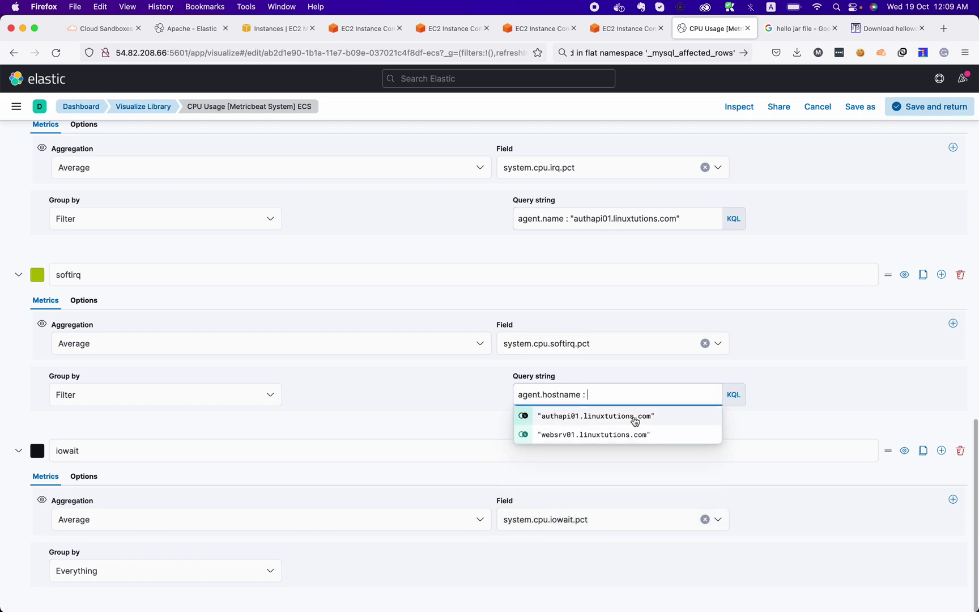
{"action": "left_click", "coordinate": [637, 417]}
{"action": "left_click", "coordinate": [815, 413]}
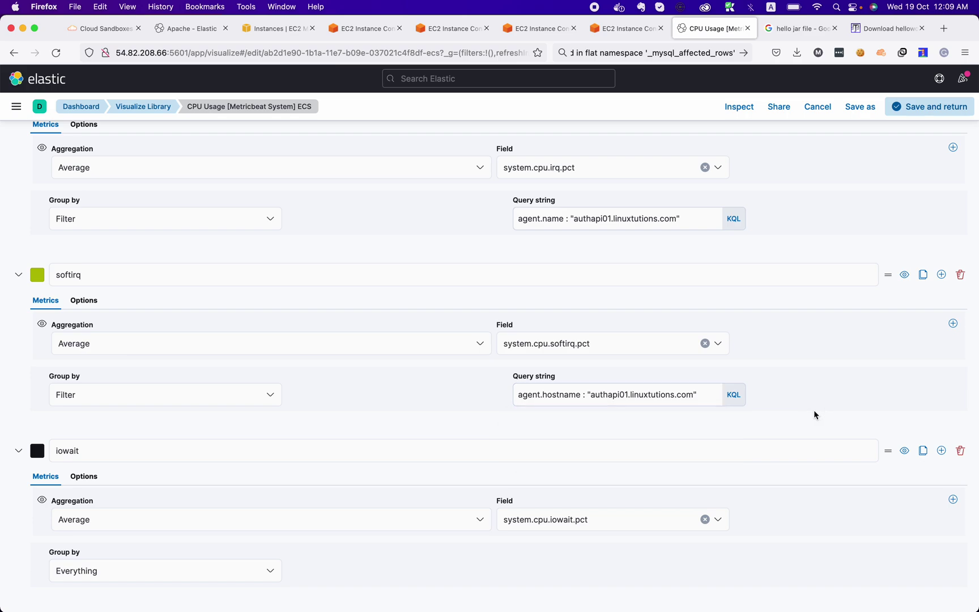
- Group the iowait series by Filter with the query agent.name : "authapi01.linuxtutions.com"
{"action": "left_click", "coordinate": [251, 567]}
{"action": "left_click", "coordinate": [187, 516]}
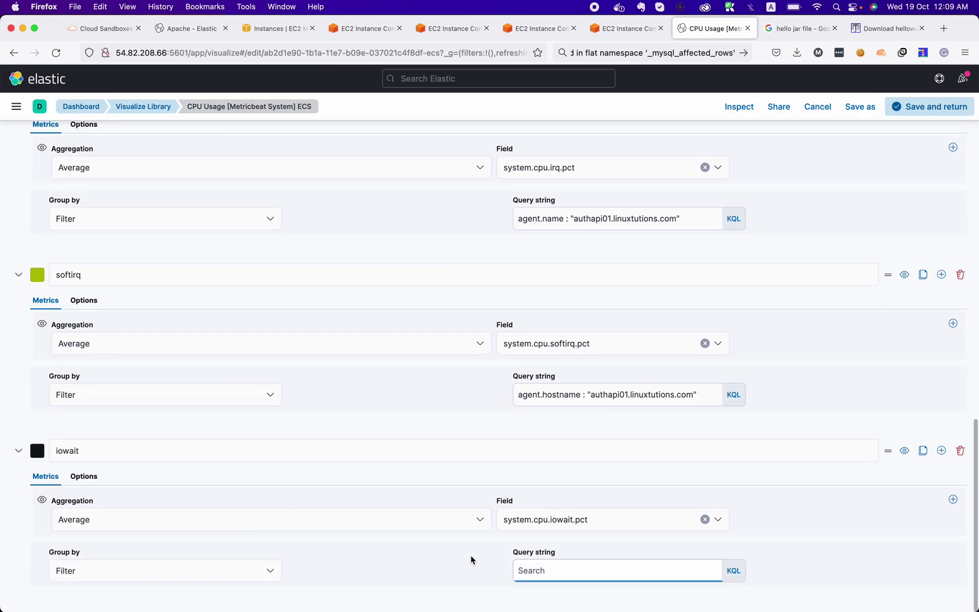
{"action": "left_click", "coordinate": [559, 564]}
{"action": "type", "text": "ag"}
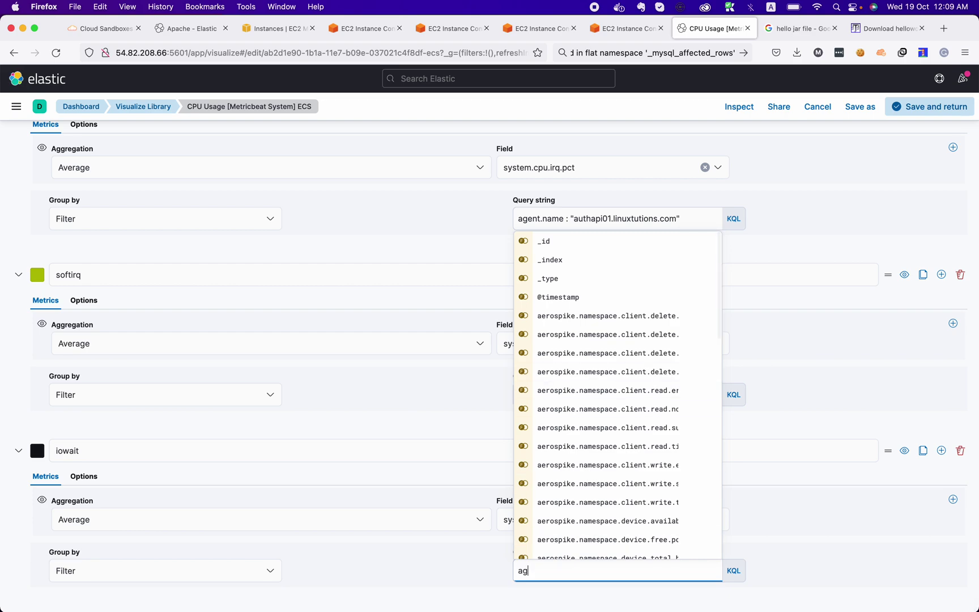
{"action": "type", "text": "ent"}
{"action": "left_click", "coordinate": [566, 316]}
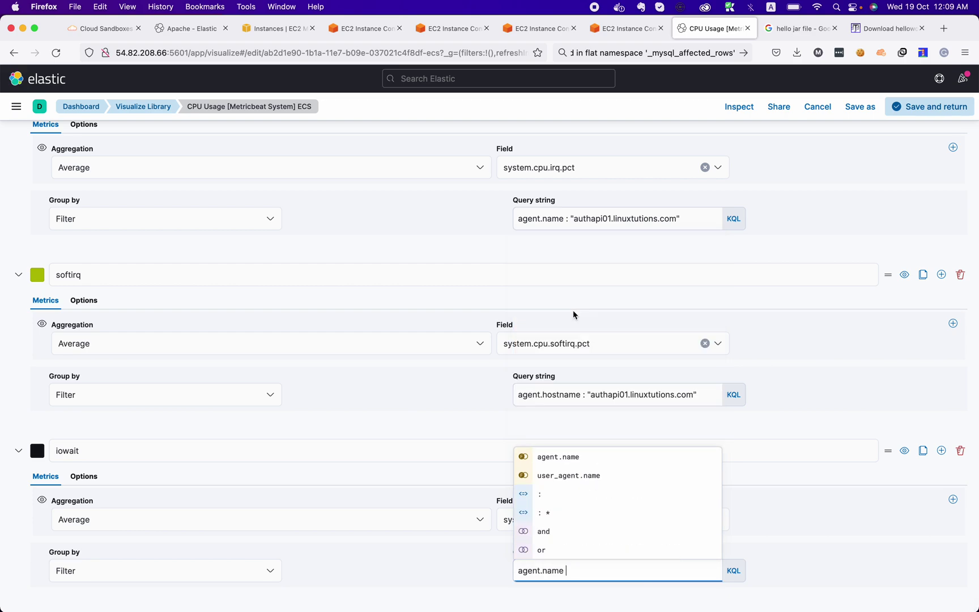
{"action": "left_click", "coordinate": [580, 495]}
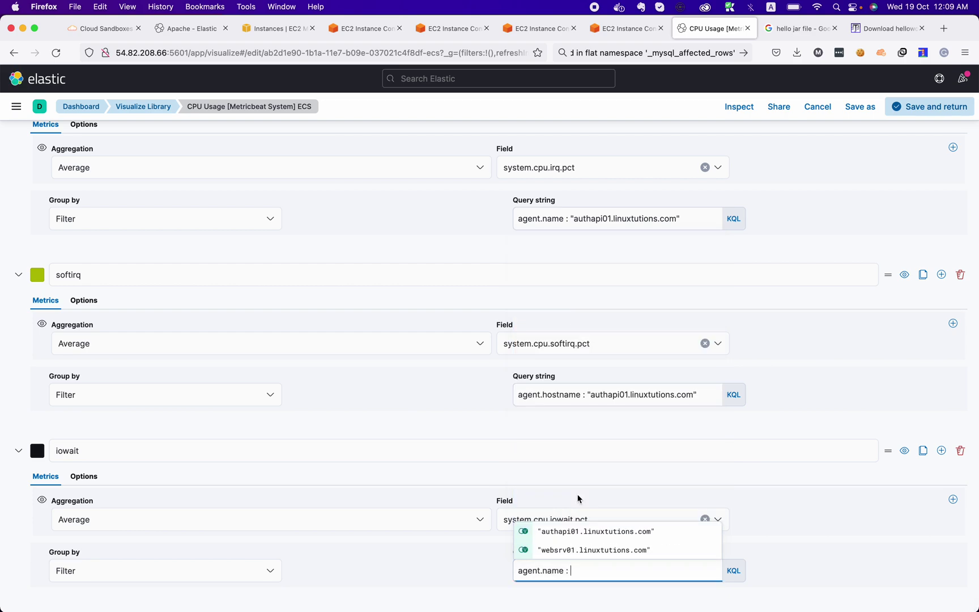
{"action": "left_click", "coordinate": [573, 532]}
{"action": "left_click", "coordinate": [813, 514]}
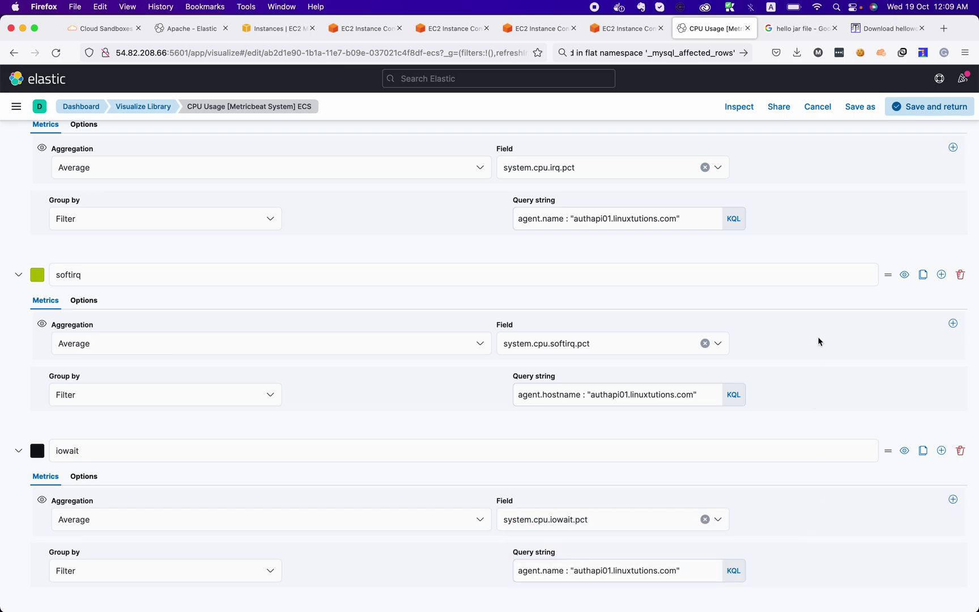
- Review the filtered CPU usage chart, then save the visualization and return to the dashboard
{"action": "scroll", "coordinate": [824, 343], "scroll_direction": "up", "scroll_amount": 15}
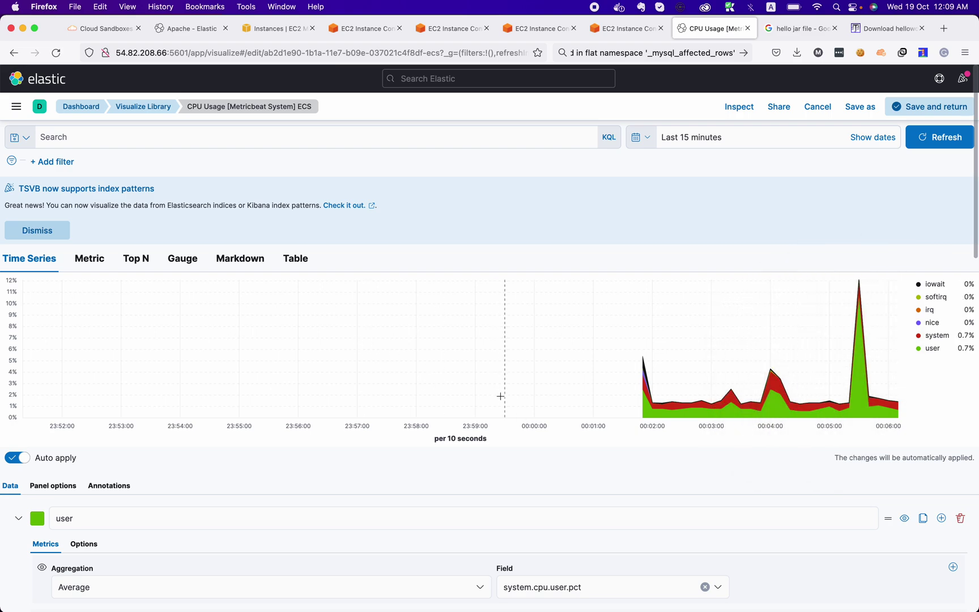
{"action": "scroll", "coordinate": [533, 493], "scroll_direction": "down", "scroll_amount": 3}
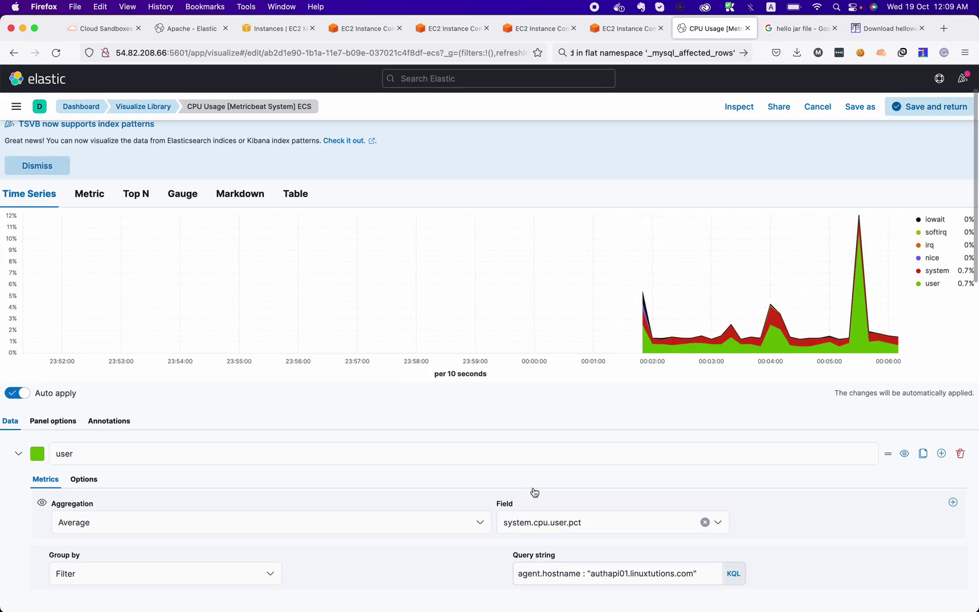
{"action": "scroll", "coordinate": [533, 492], "scroll_direction": "down", "scroll_amount": 2}
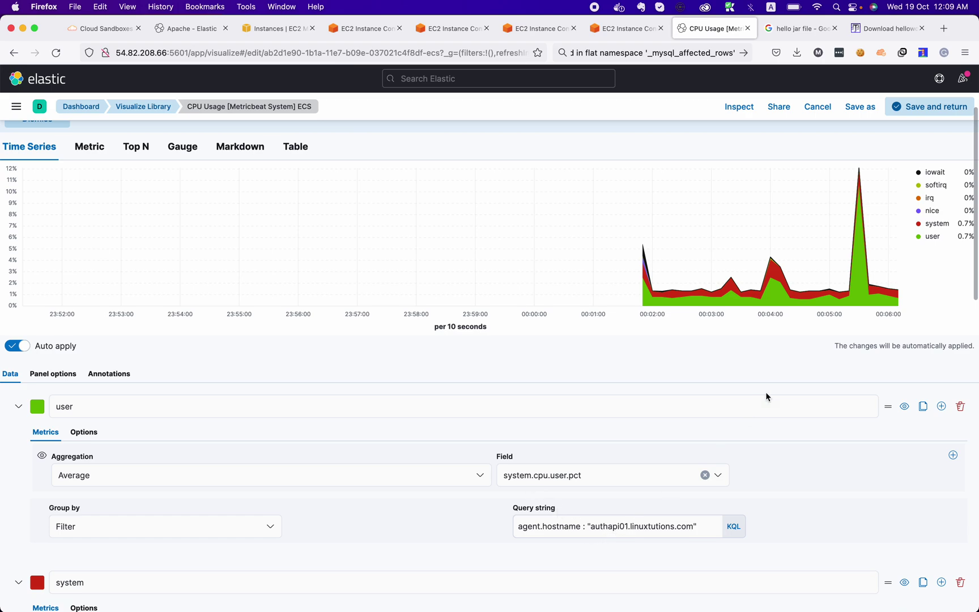
{"action": "scroll", "coordinate": [766, 397], "scroll_direction": "up", "scroll_amount": 5}
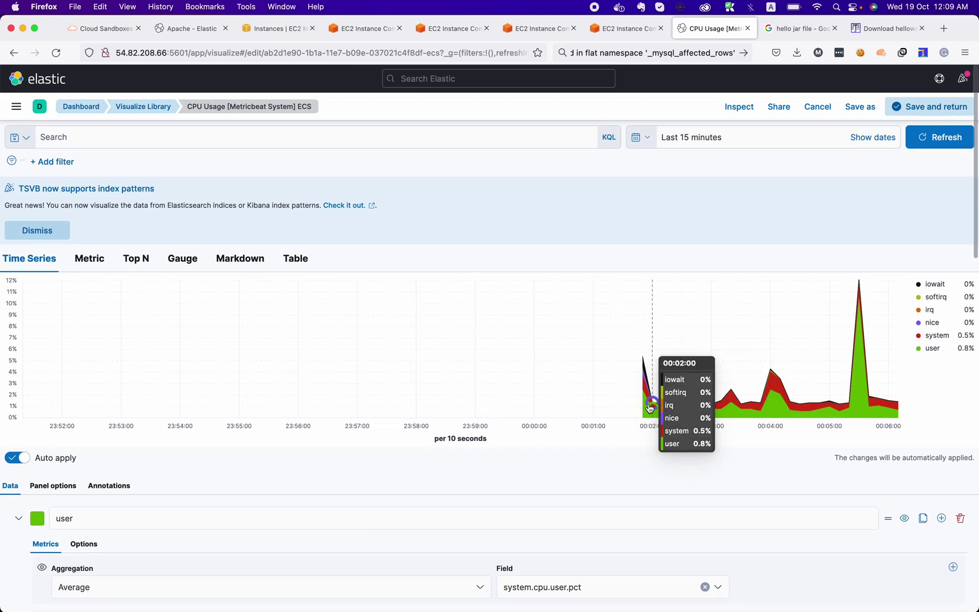
{"action": "left_click", "coordinate": [940, 113]}
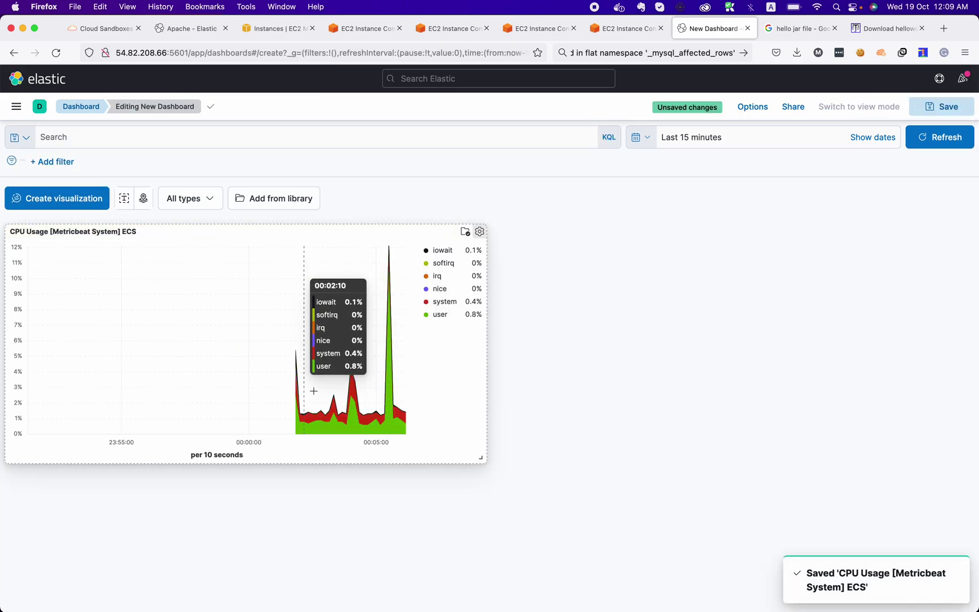
- Rename the CPU Usage [Metricbeat System] ECS panel as AuthAPI Server CPU Usage
{"action": "left_click", "coordinate": [77, 233]}
{"action": "triple_click", "coordinate": [444, 324]}
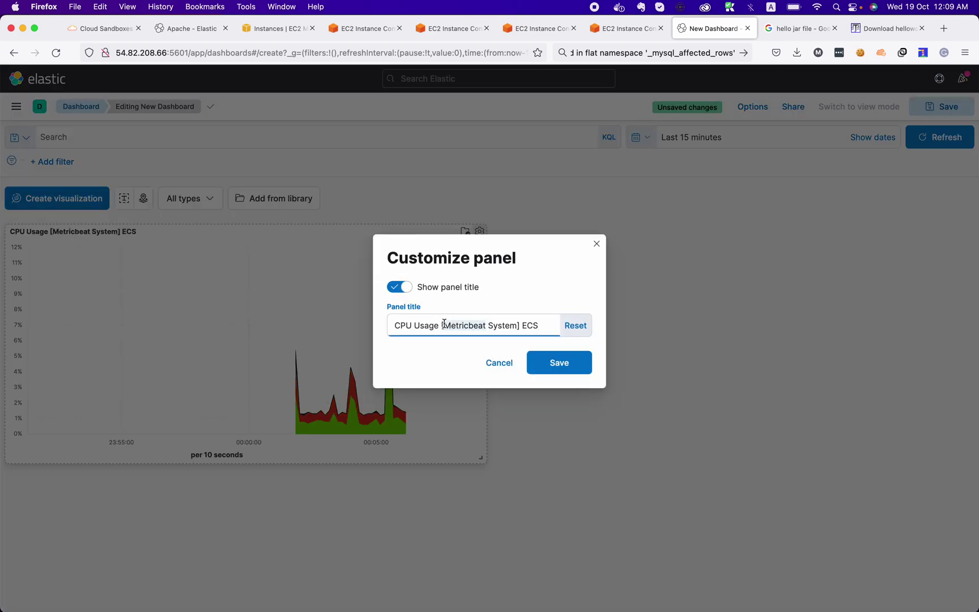
{"action": "type", "text": "aut"}
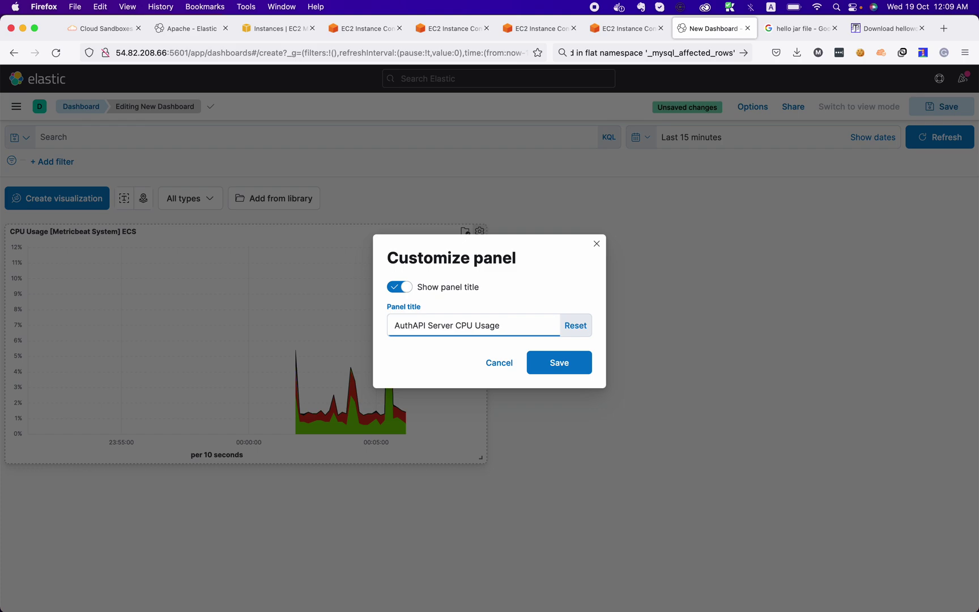
{"action": "left_click", "coordinate": [538, 358]}
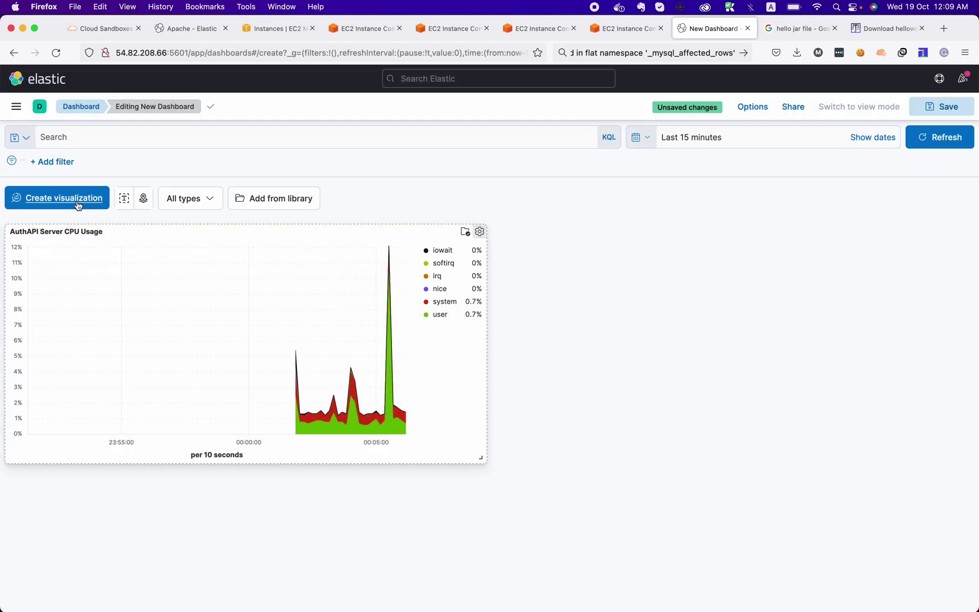
- Search the library for memory and add the Memory Usage [Metricbeat System] ECS visualization to the dashboard
{"action": "left_click", "coordinate": [306, 198]}
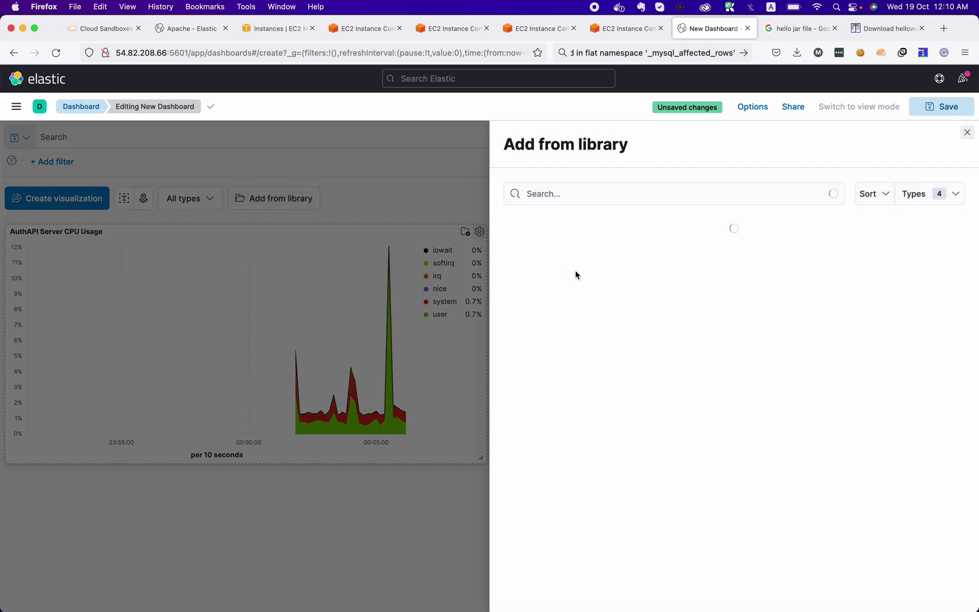
{"action": "left_click", "coordinate": [636, 196]}
{"action": "type", "text": "m"}
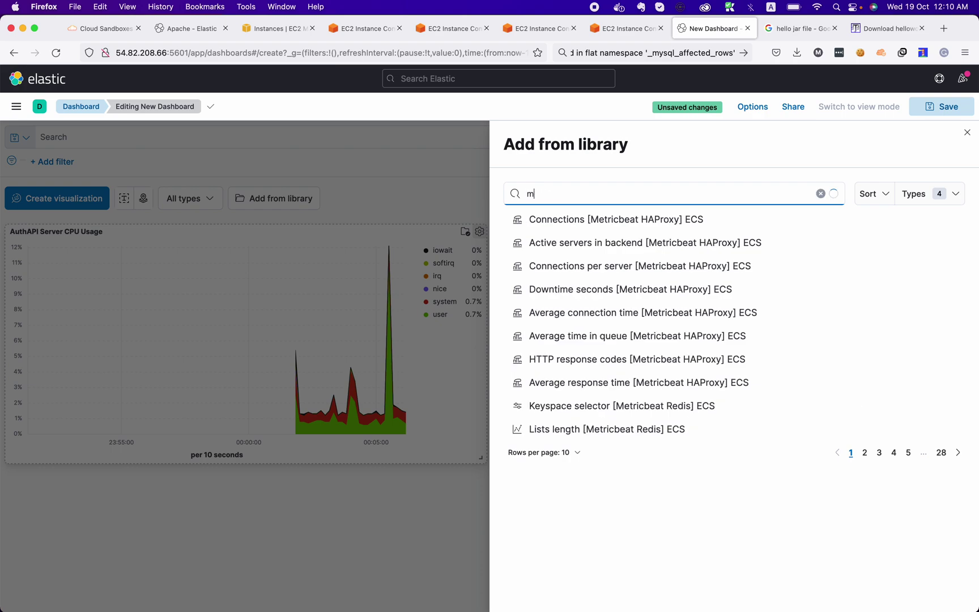
{"action": "type", "text": "emory"}
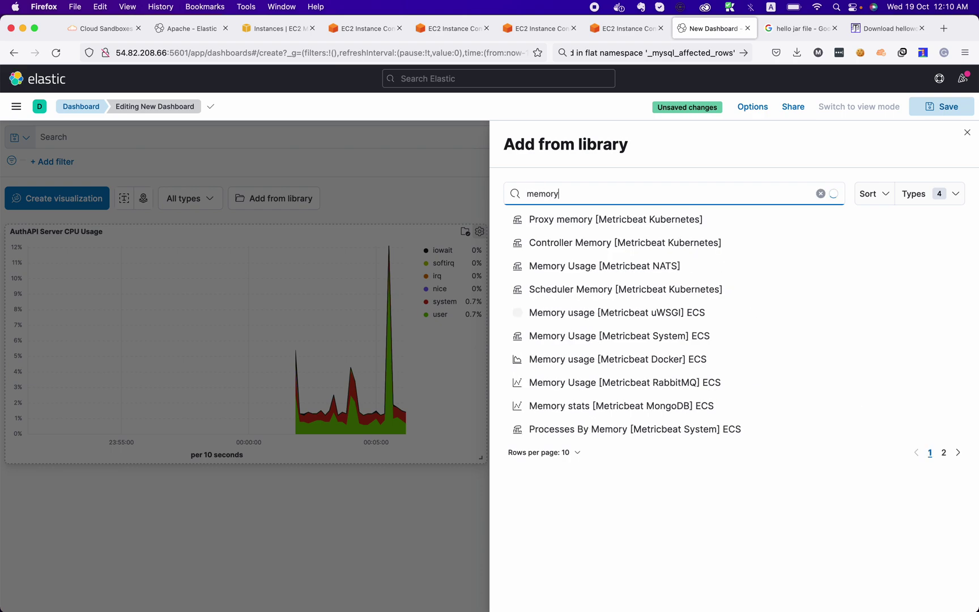
{"action": "left_click", "coordinate": [639, 337]}
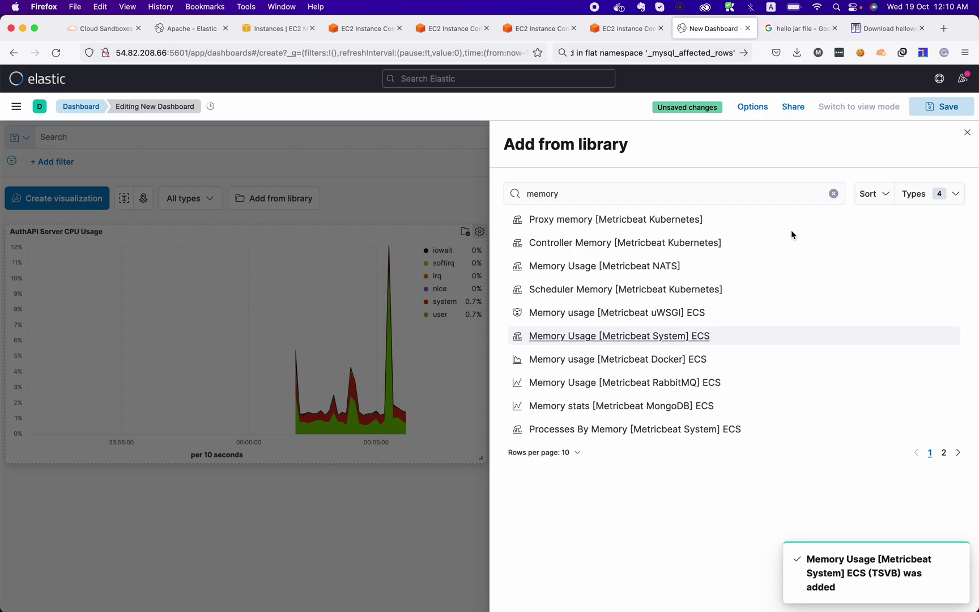
{"action": "left_click", "coordinate": [967, 133]}
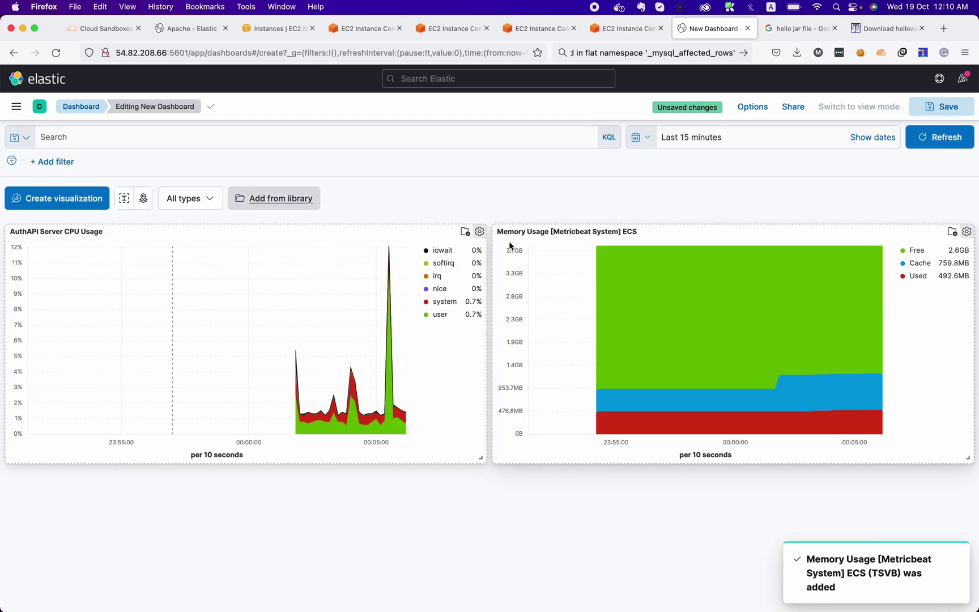
- Edit the Memory Usage visualization and group its Used series by Filter with the query agent.hostname : "authapi01.linuxtutions.com"
{"action": "left_click", "coordinate": [966, 231]}
{"action": "left_click", "coordinate": [861, 198]}
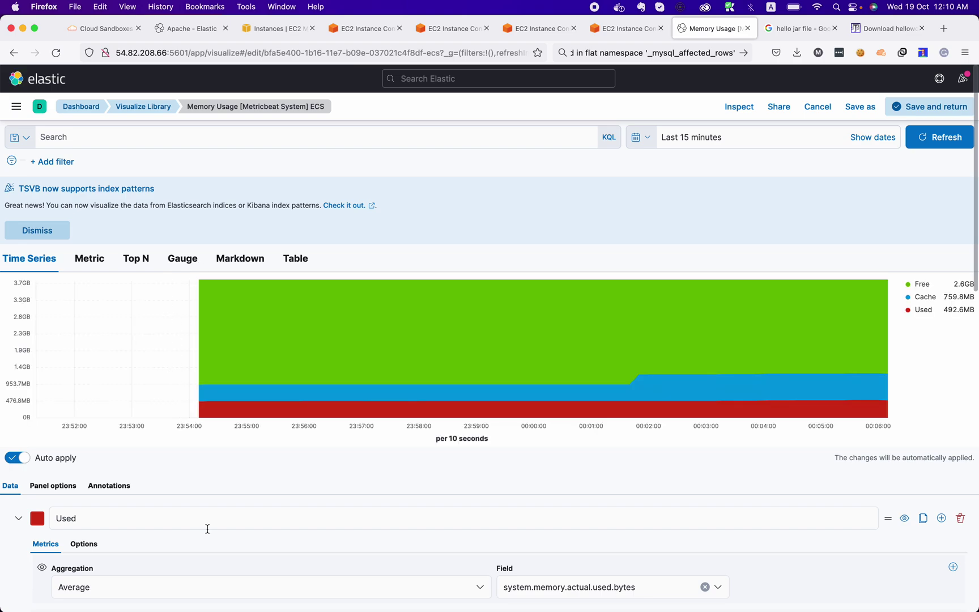
{"action": "scroll", "coordinate": [206, 528], "scroll_direction": "down", "scroll_amount": 6}
{"action": "left_click", "coordinate": [269, 305]}
{"action": "left_click", "coordinate": [201, 334]}
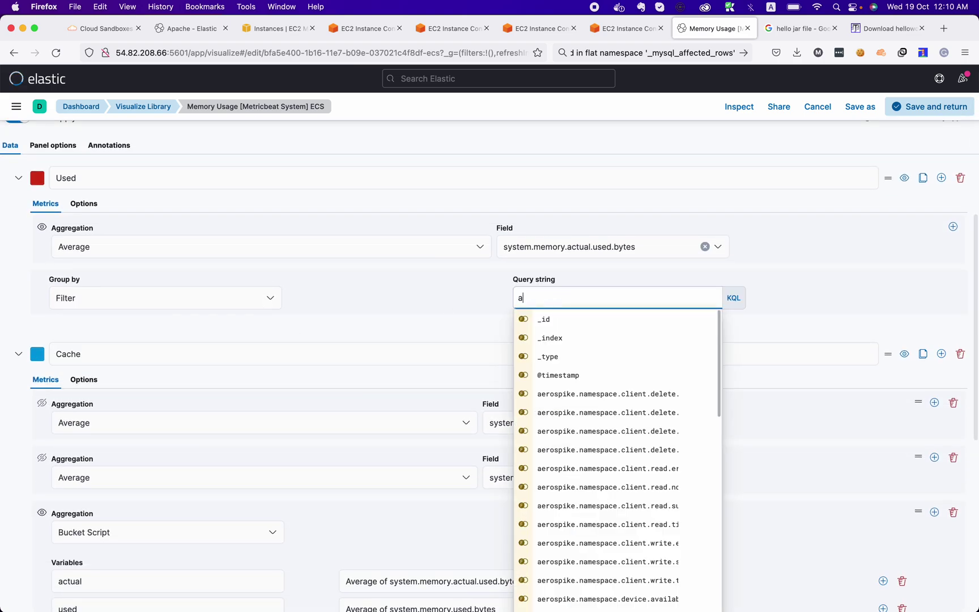
{"action": "type", "text": "agen"}
{"action": "left_click", "coordinate": [570, 352]}
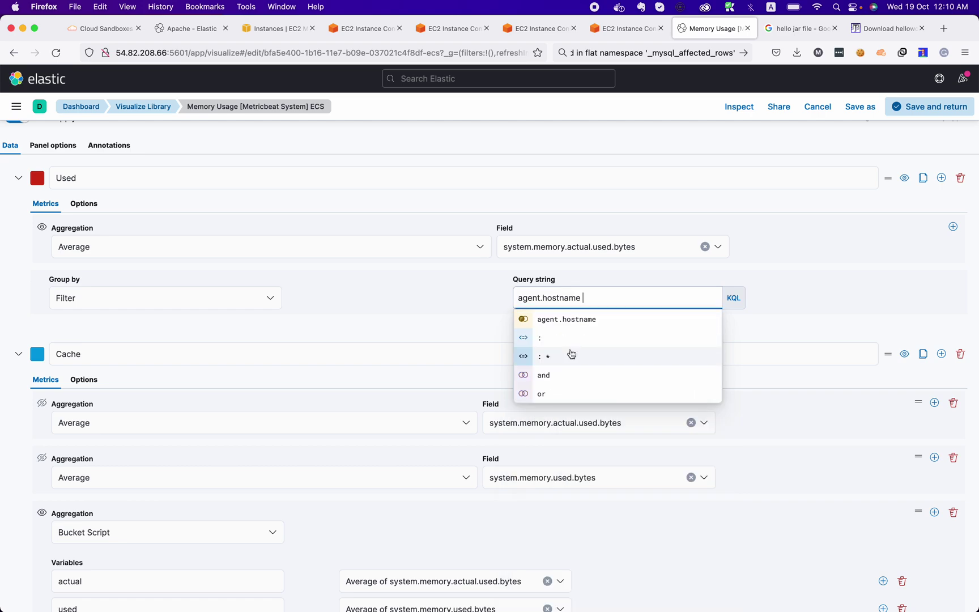
{"action": "left_click", "coordinate": [584, 340]}
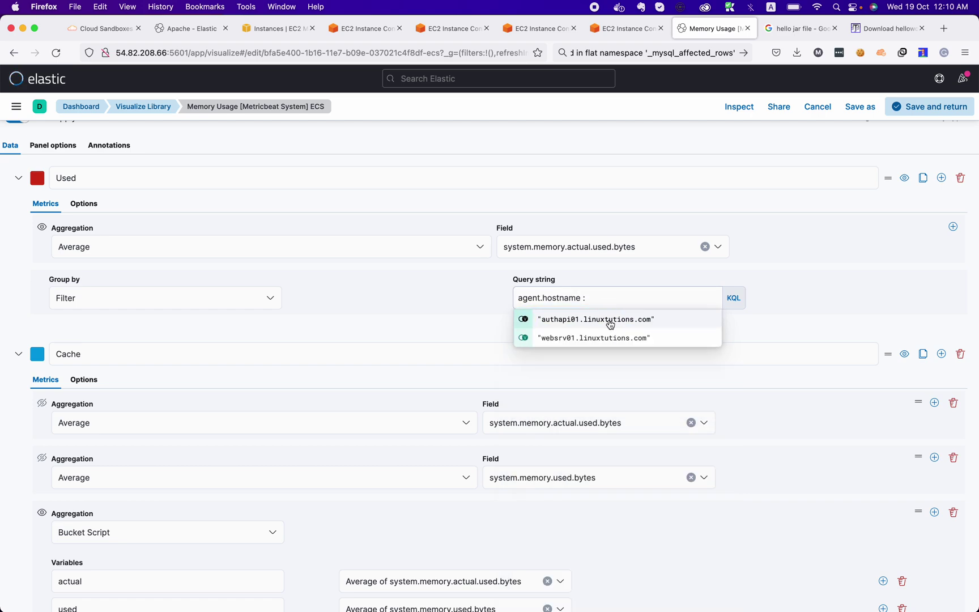
{"action": "left_click", "coordinate": [609, 326]}
{"action": "left_click", "coordinate": [799, 328]}
- Group the Cache series by Filter with the query agent.name : "authapi01.linuxtutions.com"
{"action": "scroll", "coordinate": [797, 315], "scroll_direction": "down", "scroll_amount": 5}
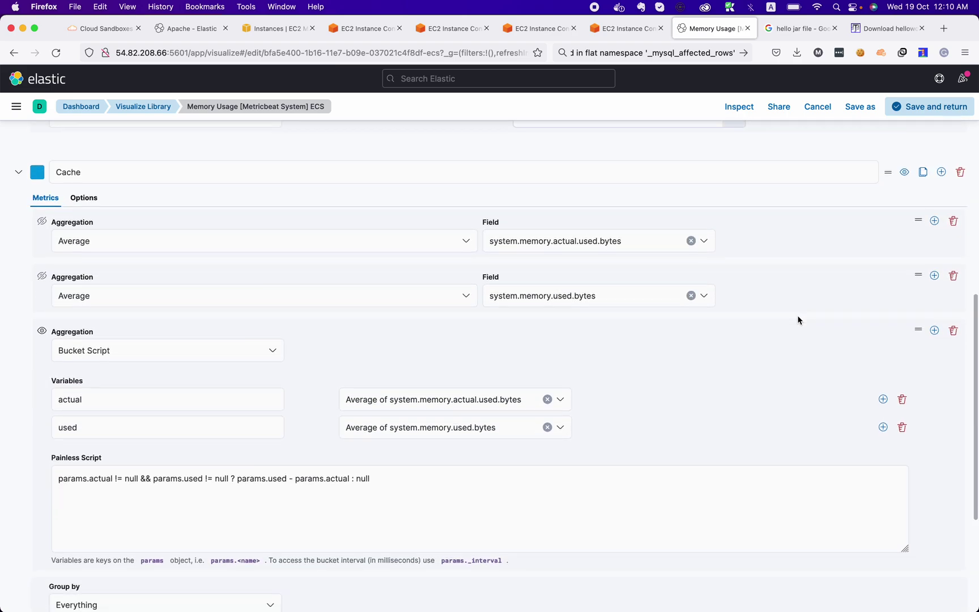
{"action": "scroll", "coordinate": [224, 441], "scroll_direction": "down", "scroll_amount": 4}
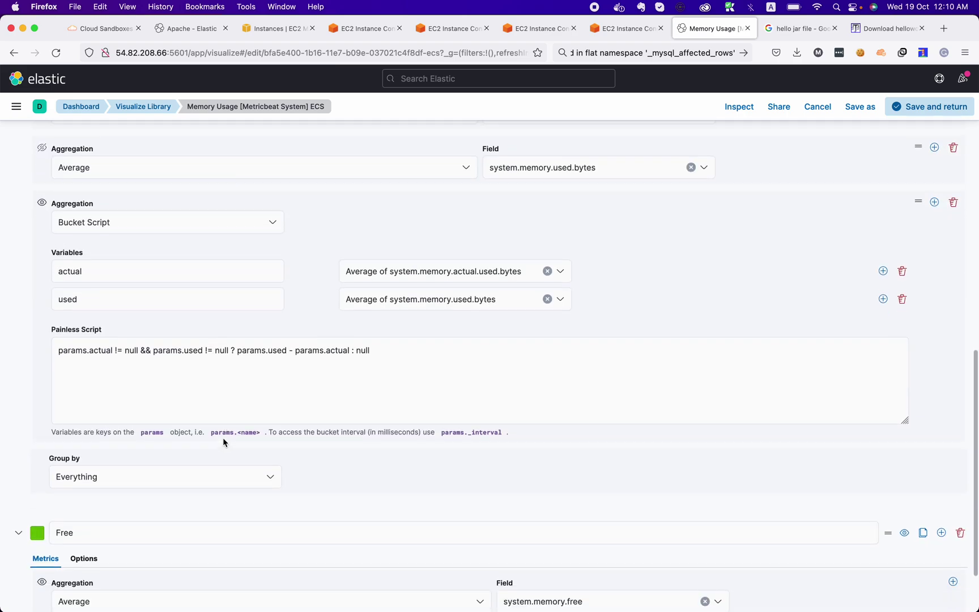
{"action": "left_click", "coordinate": [237, 469]}
{"action": "left_click", "coordinate": [252, 507]}
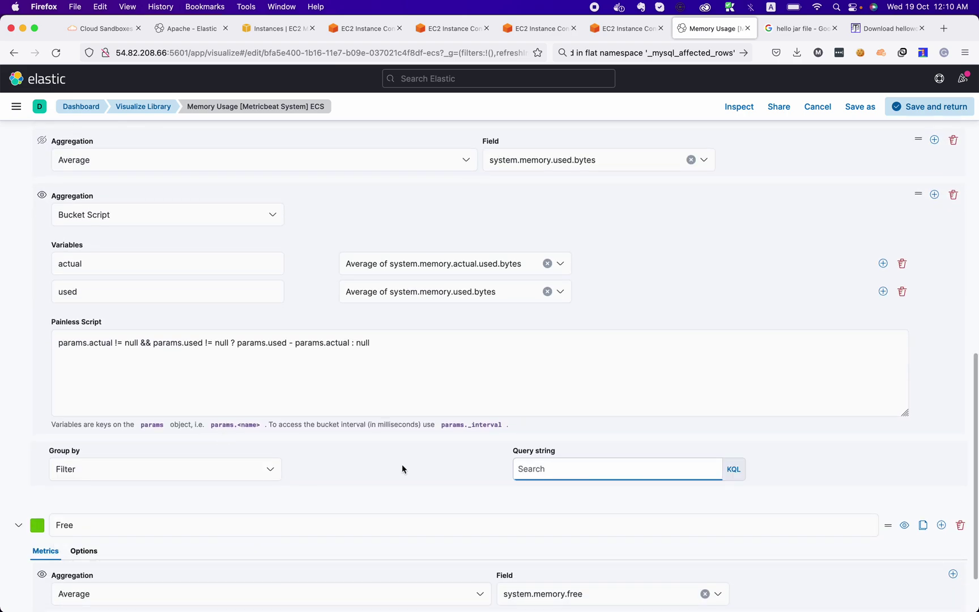
{"action": "left_click", "coordinate": [560, 467]}
{"action": "type", "text": "agen"}
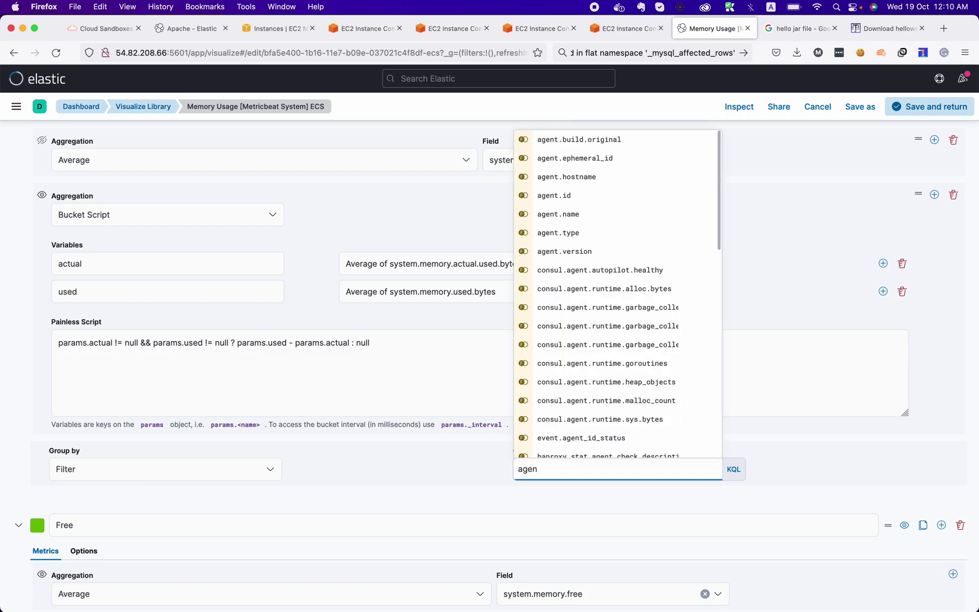
{"action": "left_click", "coordinate": [619, 215]}
{"action": "left_click", "coordinate": [556, 392]}
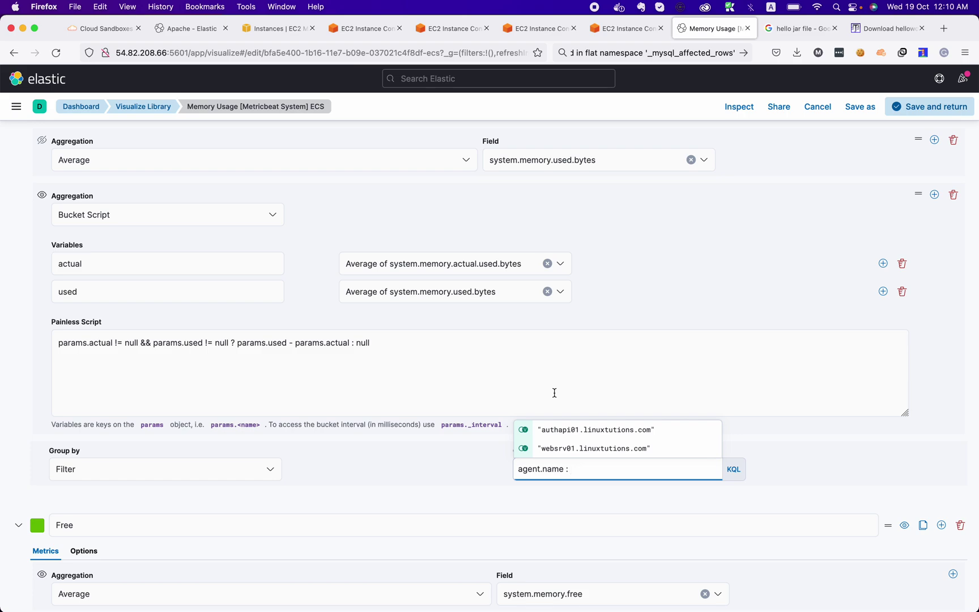
{"action": "left_click", "coordinate": [583, 431]}
{"action": "left_click", "coordinate": [777, 467]}
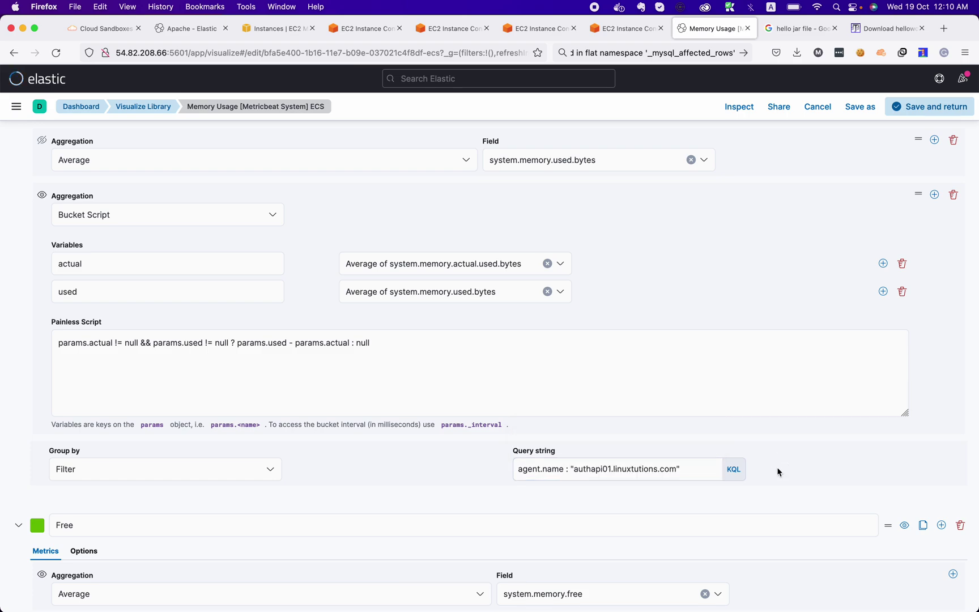
- Group the Free series by Filter with the query agent.name : "authapi01.linuxtutions.com", and save the visualization back to the dashboard
{"action": "scroll", "coordinate": [777, 467], "scroll_direction": "down", "scroll_amount": 3}
{"action": "left_click", "coordinate": [271, 578]}
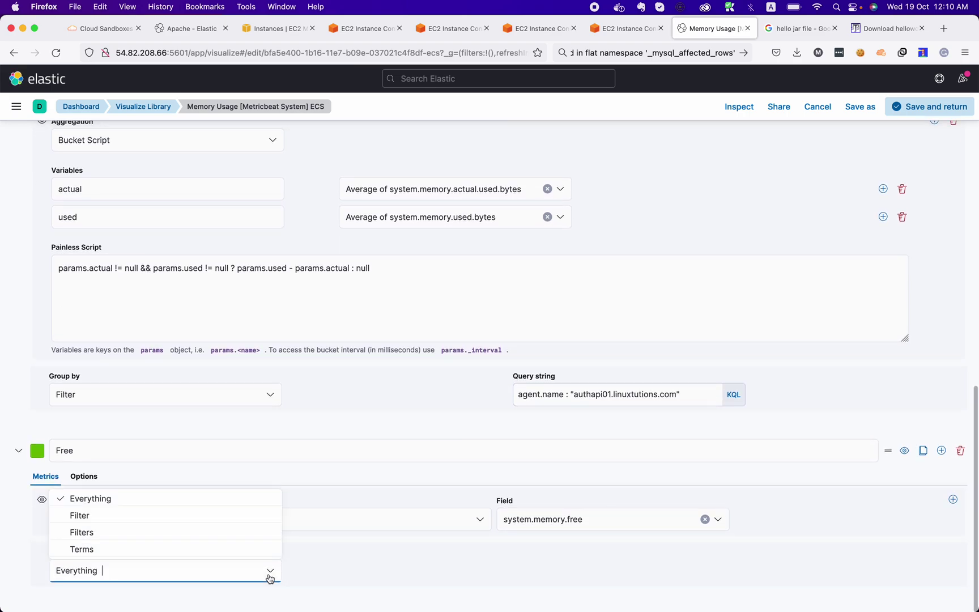
{"action": "left_click", "coordinate": [192, 516]}
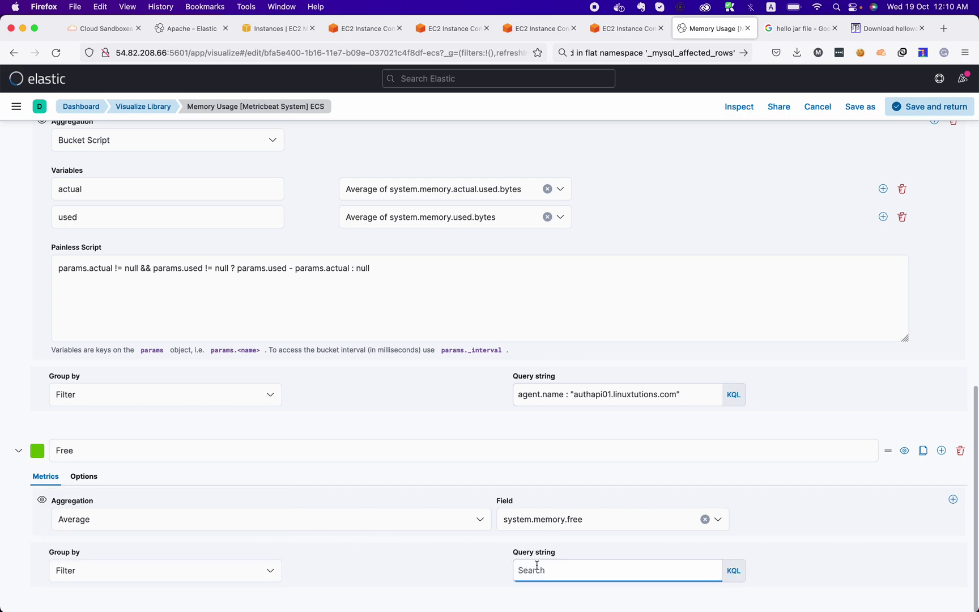
{"action": "type", "text": "agen"}
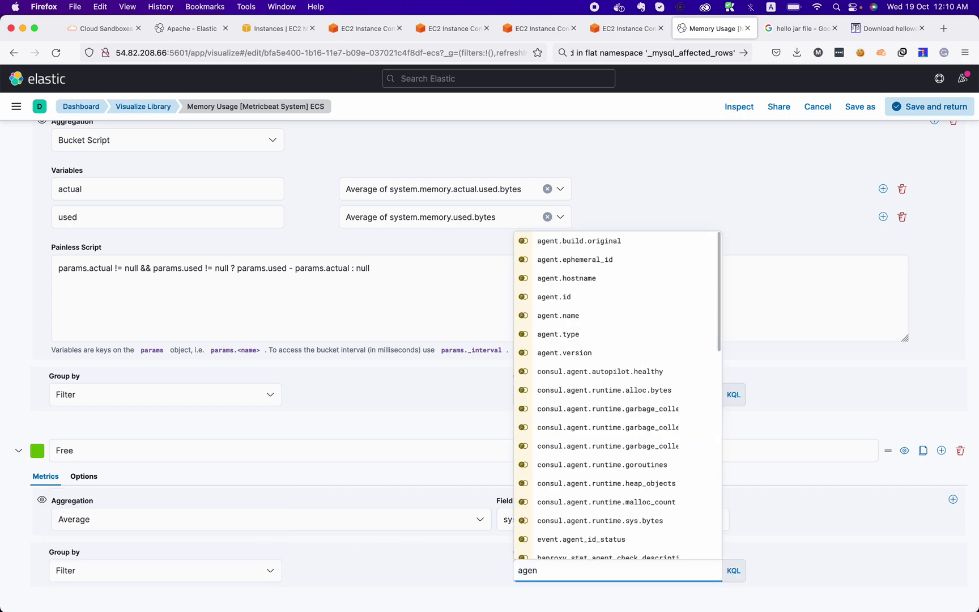
{"action": "left_click", "coordinate": [612, 316]}
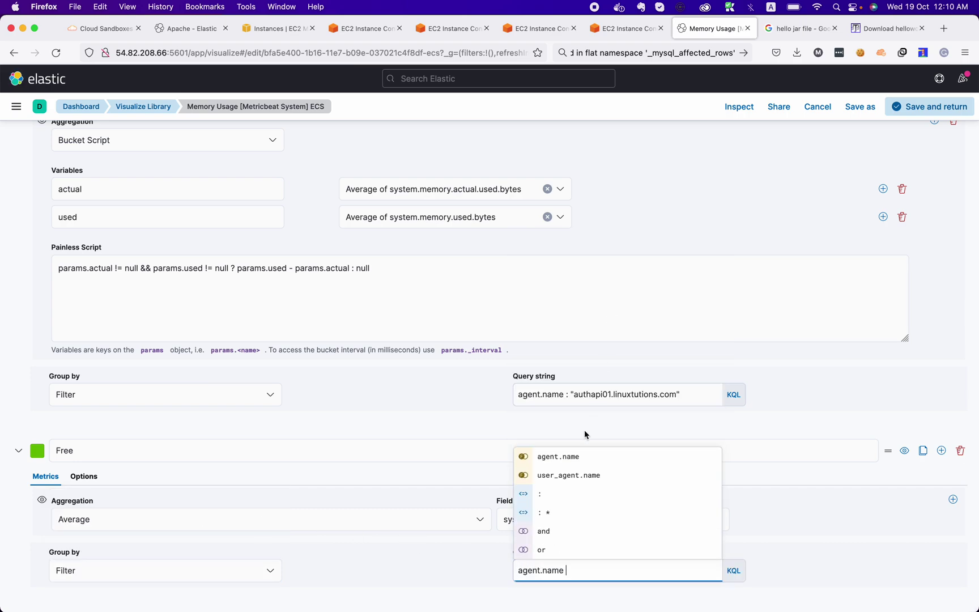
{"action": "left_click", "coordinate": [569, 493]}
{"action": "left_click", "coordinate": [596, 538]}
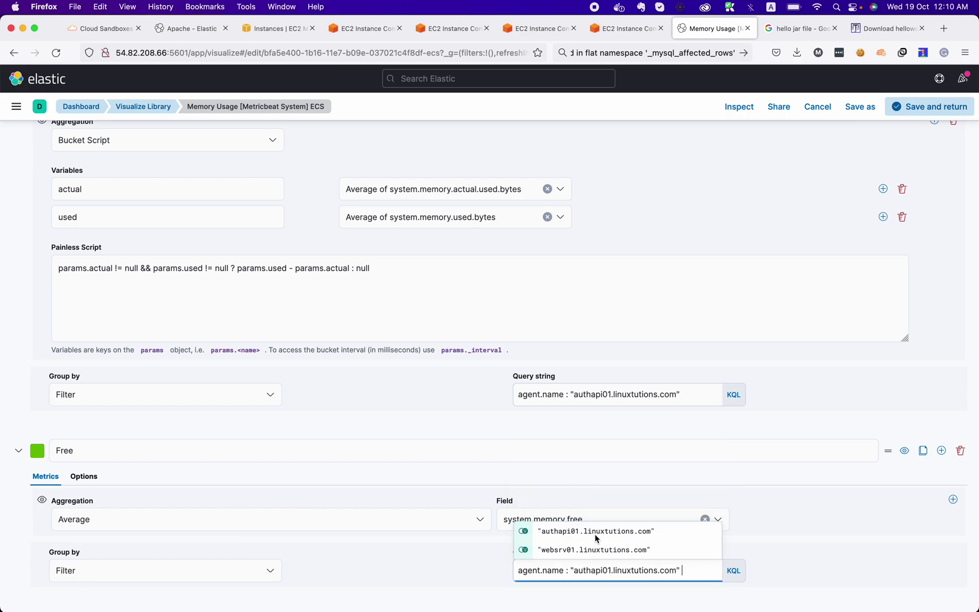
{"action": "left_click_drag", "start_coordinate": [676, 573], "coordinate": [574, 572]}
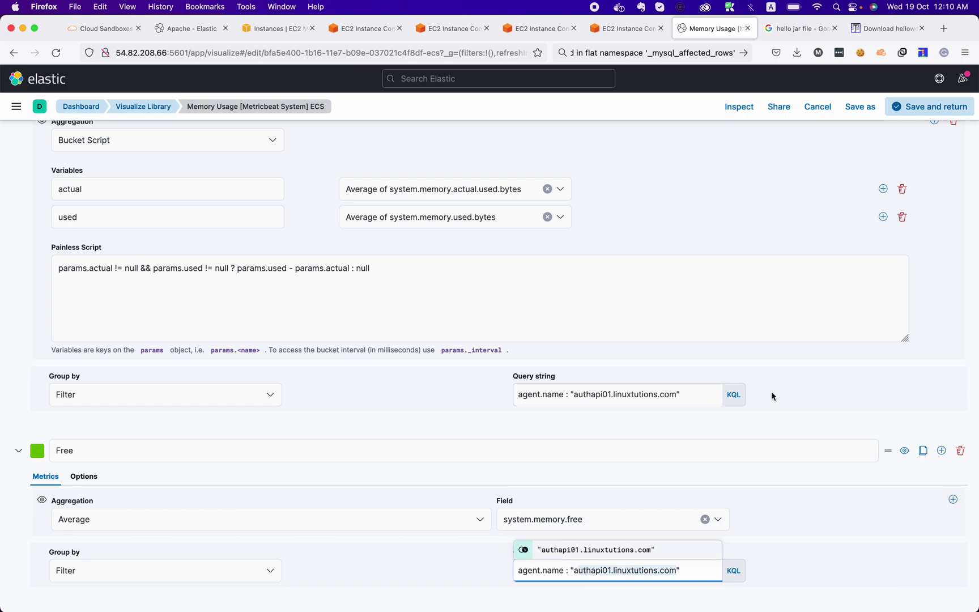
{"action": "left_click", "coordinate": [936, 108]}
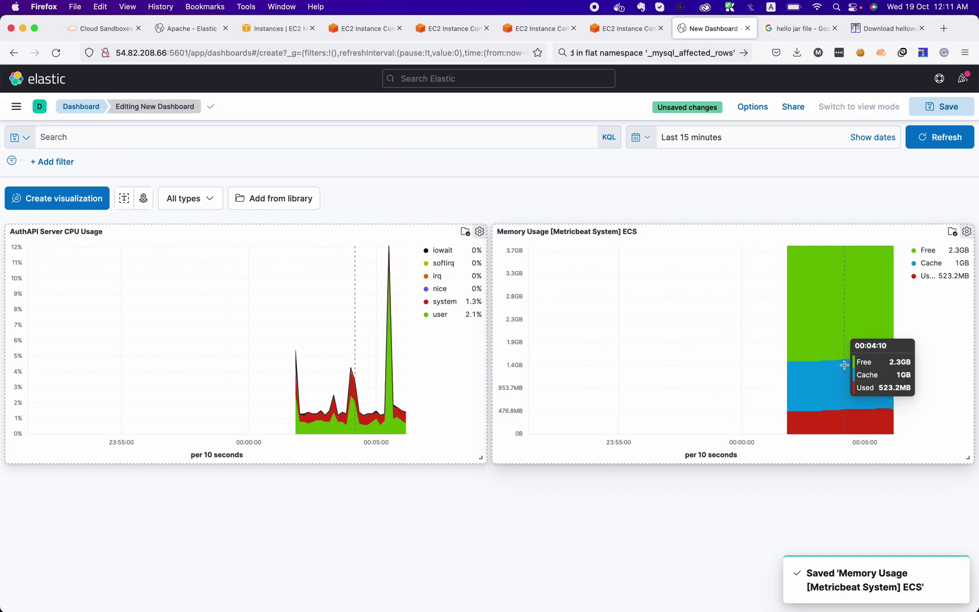
- Rename the Memory Usage [Metricbeat System] ECS panel as Memory Usage API Server
{"action": "left_click", "coordinate": [547, 238]}
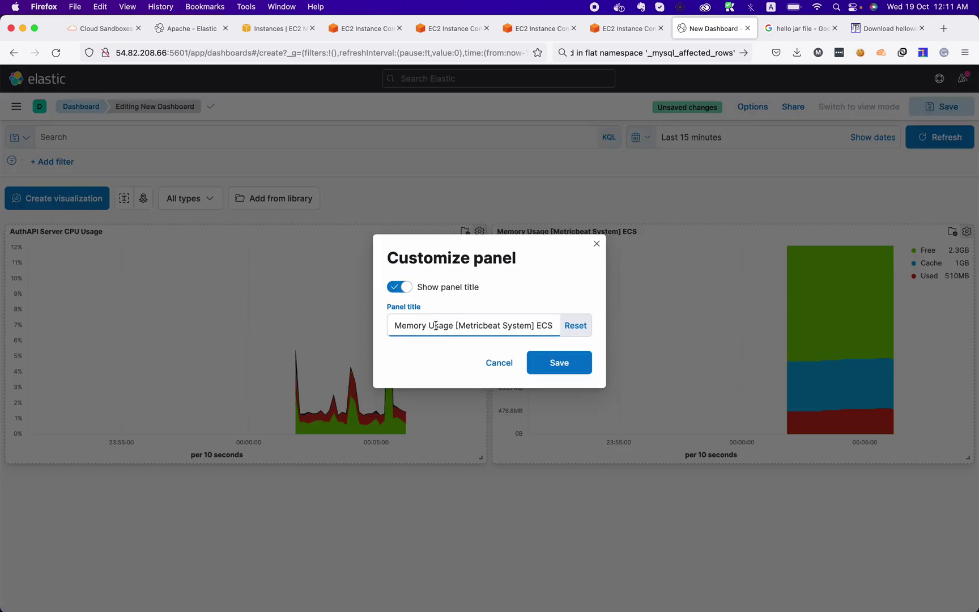
{"action": "left_click_drag", "start_coordinate": [457, 327], "coordinate": [566, 330]}
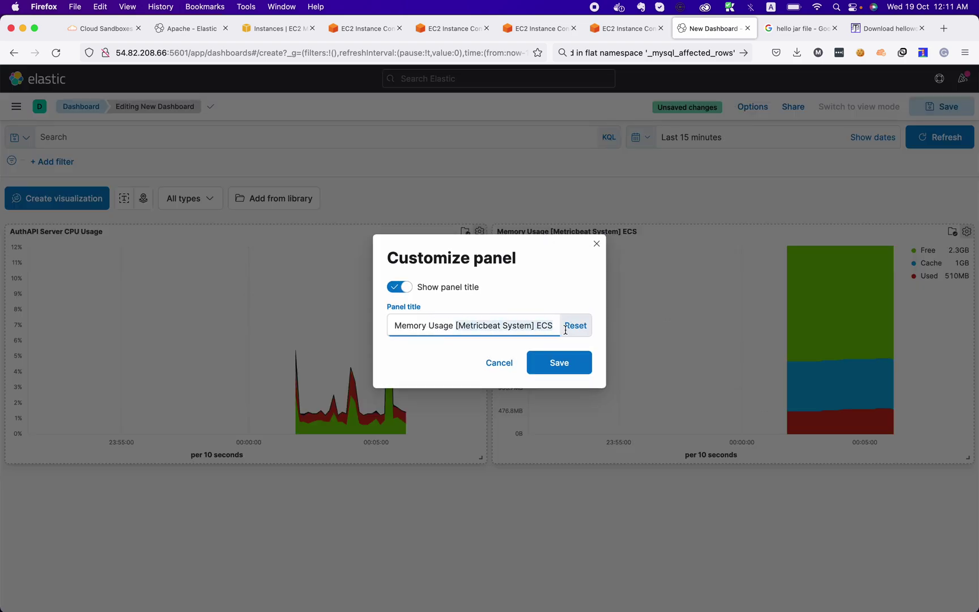
{"action": "type", "text": "API Server"}
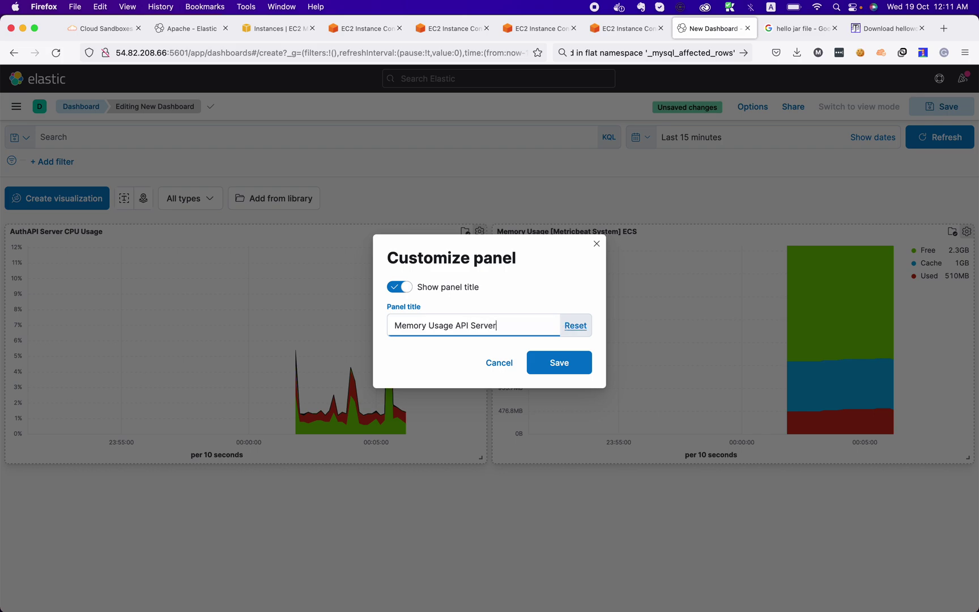
{"action": "left_click", "coordinate": [569, 364]}
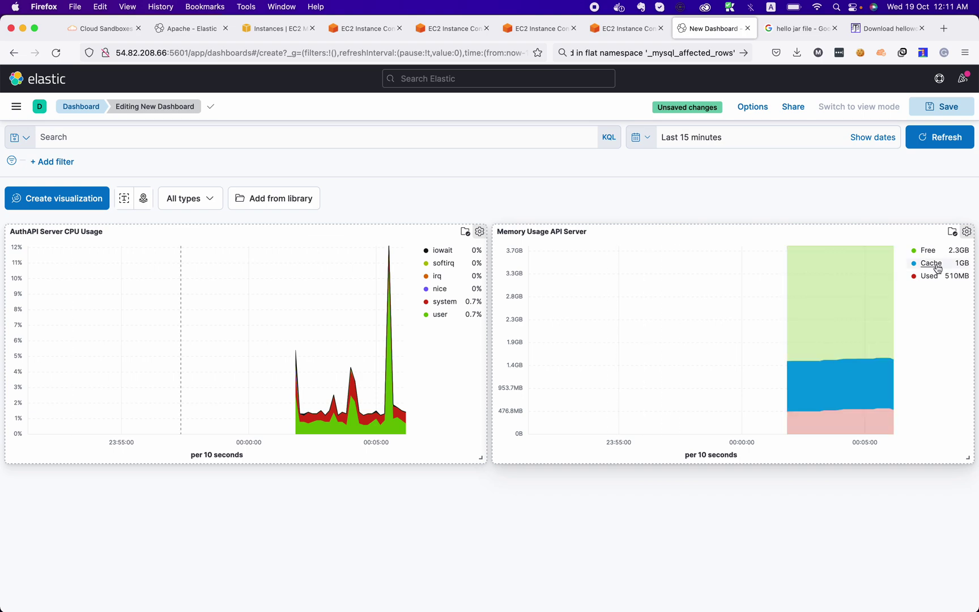
- Clone the Memory Usage API Server panel and open the cloned visualization for editing
{"action": "left_click", "coordinate": [969, 237]}
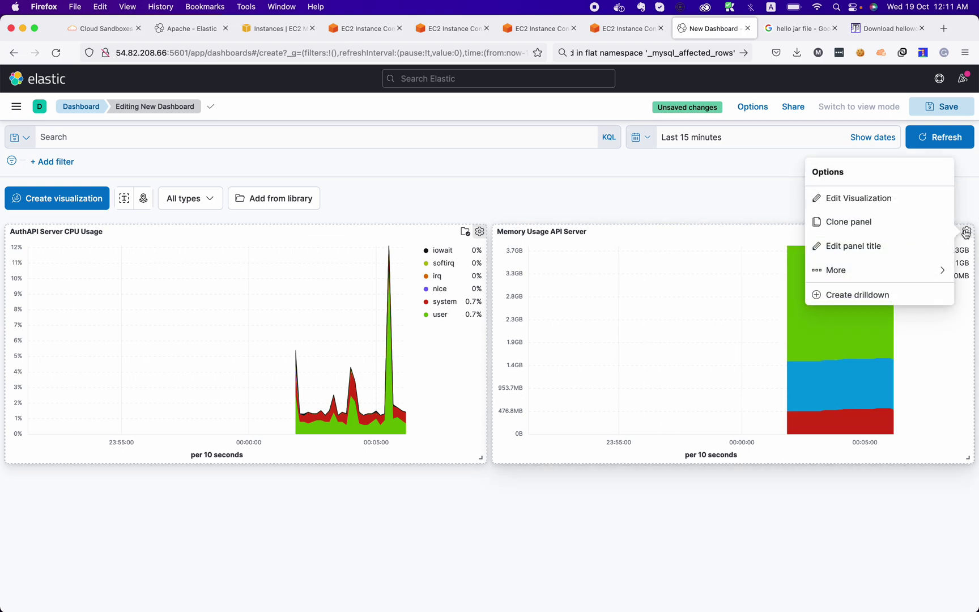
{"action": "left_click", "coordinate": [890, 224]}
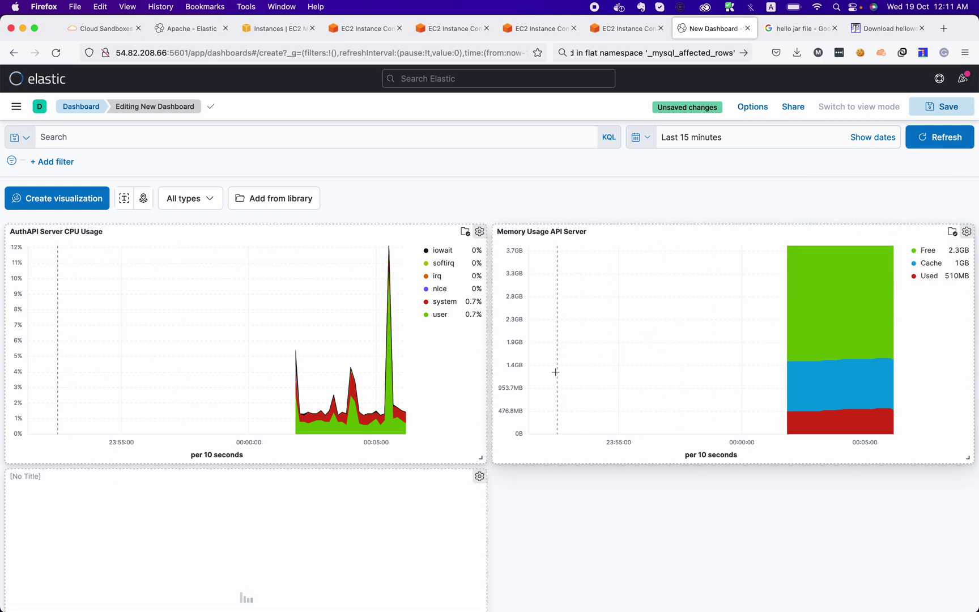
{"action": "scroll", "coordinate": [467, 492], "scroll_direction": "down", "scroll_amount": 1}
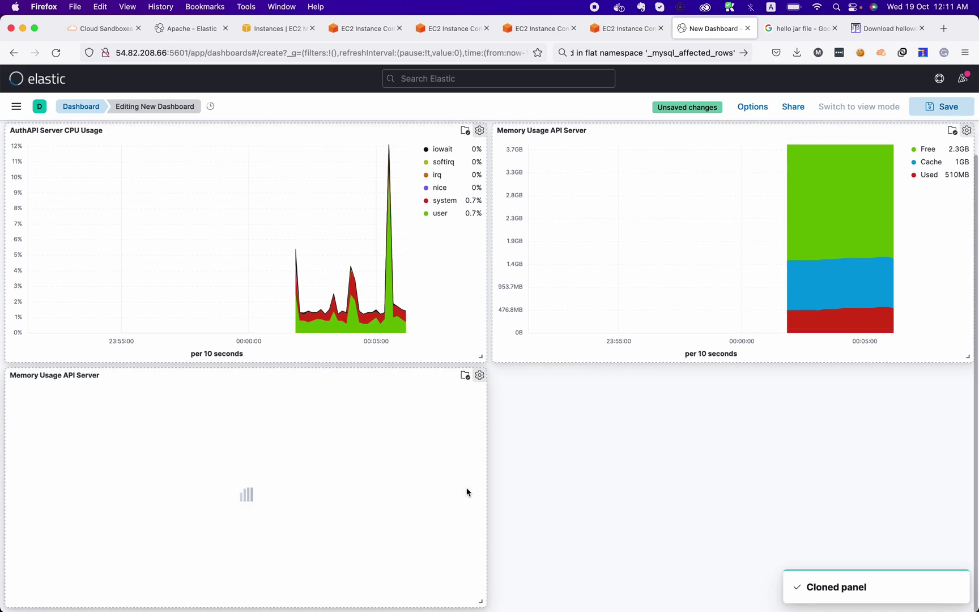
{"action": "left_click", "coordinate": [480, 375]}
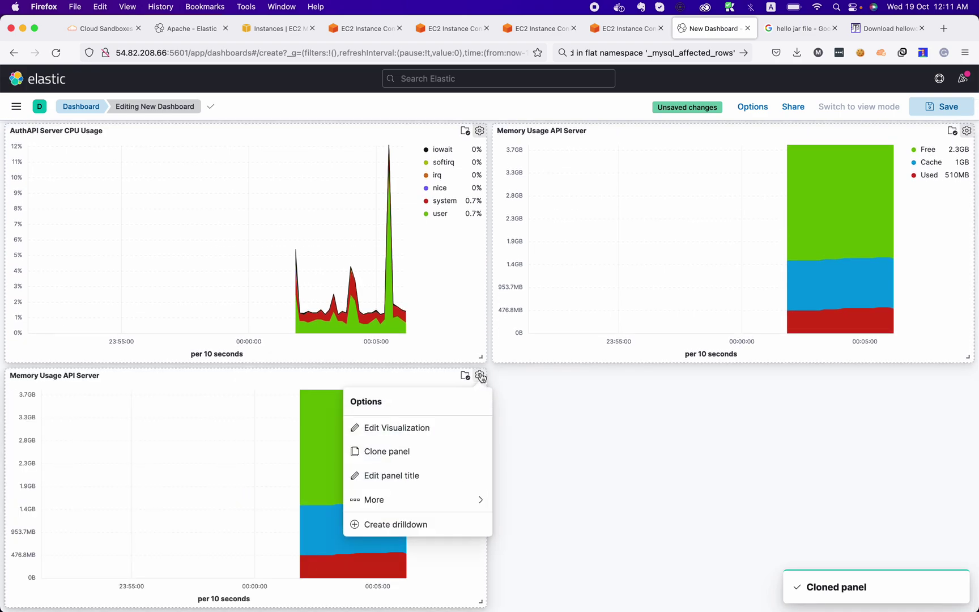
{"action": "left_click", "coordinate": [410, 434]}
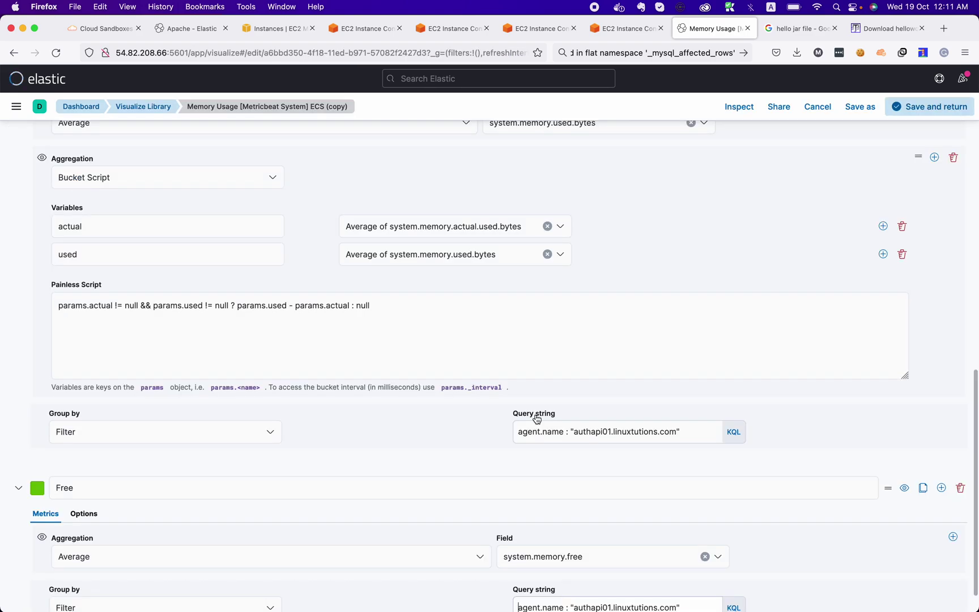
- Change the cloned visualization's Cache series filter query to agent.name : "websrv01.linuxtutions.com"
{"action": "left_click", "coordinate": [681, 434]}
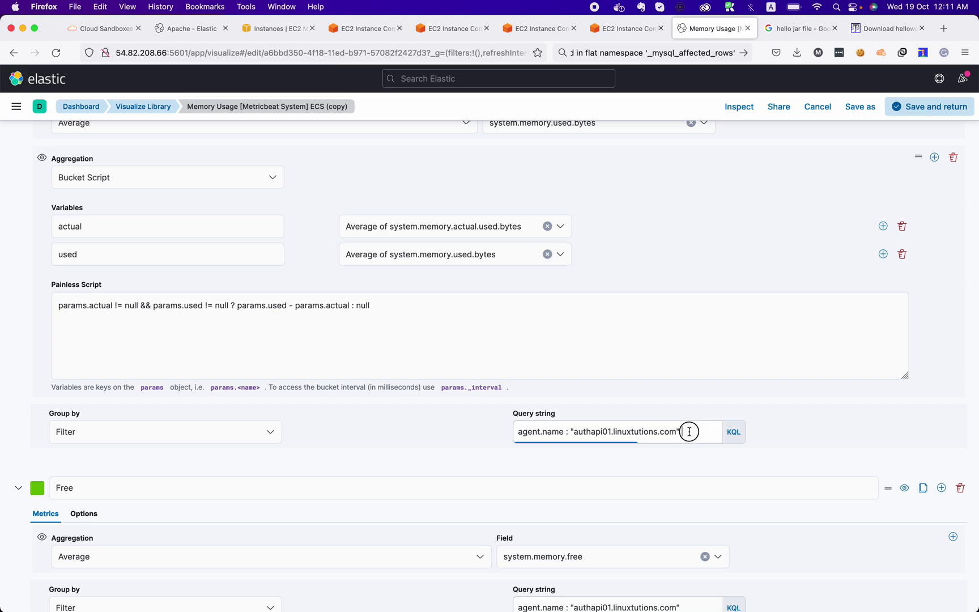
{"action": "left_click_drag", "start_coordinate": [572, 434], "coordinate": [682, 433]}
{"action": "key", "text": "BackSpace"}
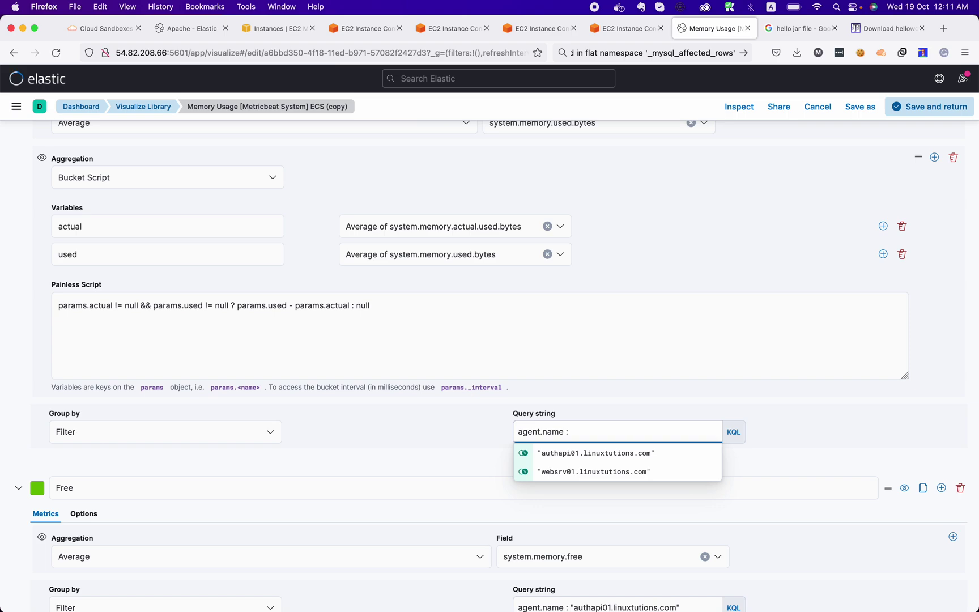
{"action": "left_click", "coordinate": [584, 472]}
{"action": "left_click", "coordinate": [796, 435]}
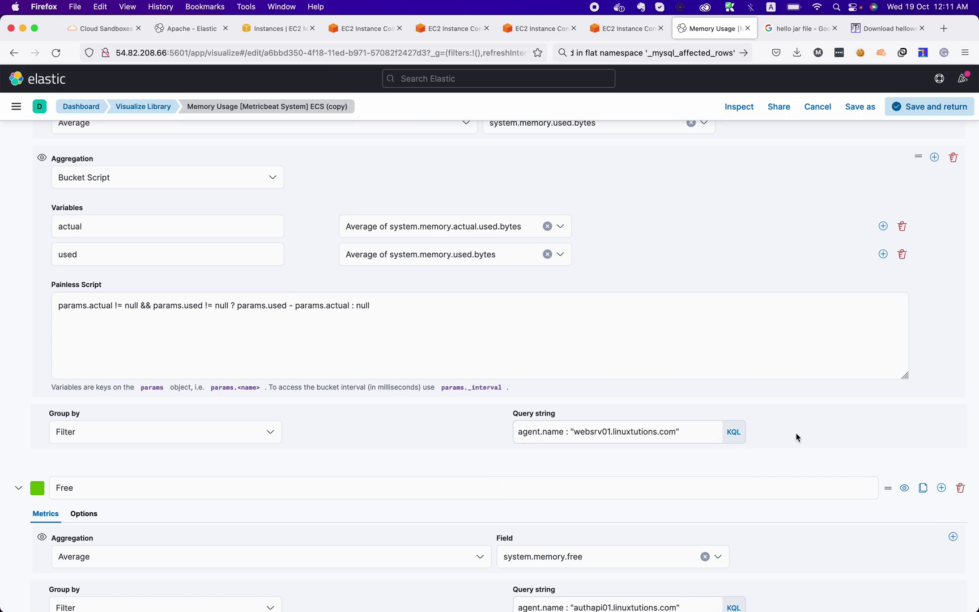
- Change the Used series filter query in the cloned visualization to agent.hostname : "websrv01.linuxtutions.com"
{"action": "scroll", "coordinate": [796, 433], "scroll_direction": "up", "scroll_amount": 10}
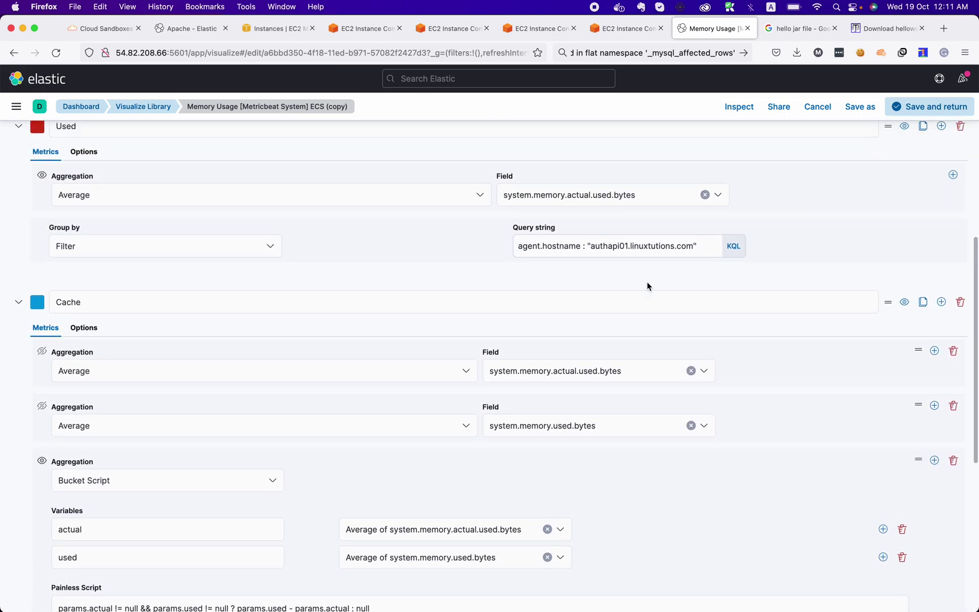
{"action": "left_click", "coordinate": [589, 246]}
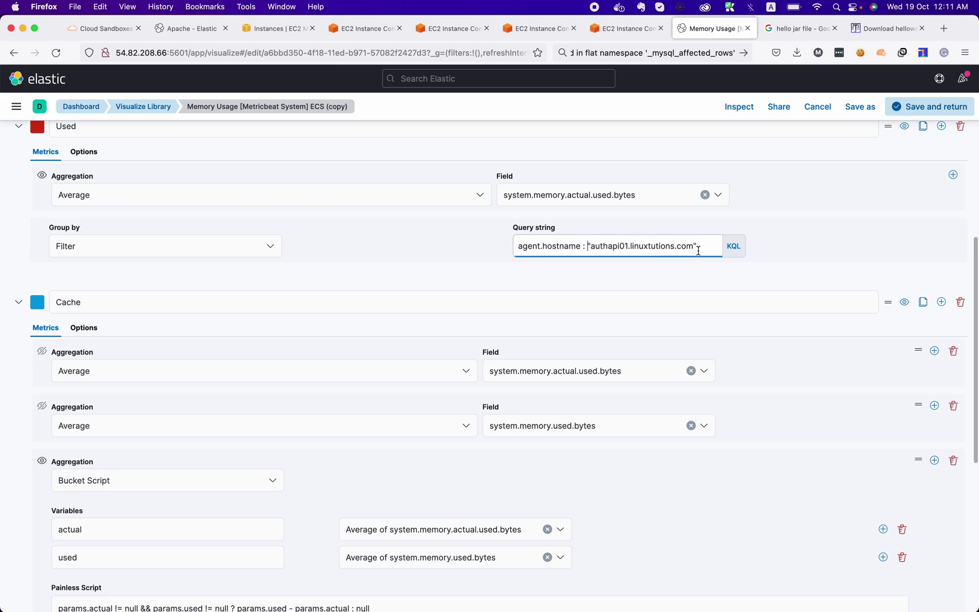
{"action": "double_click", "coordinate": [590, 253]}
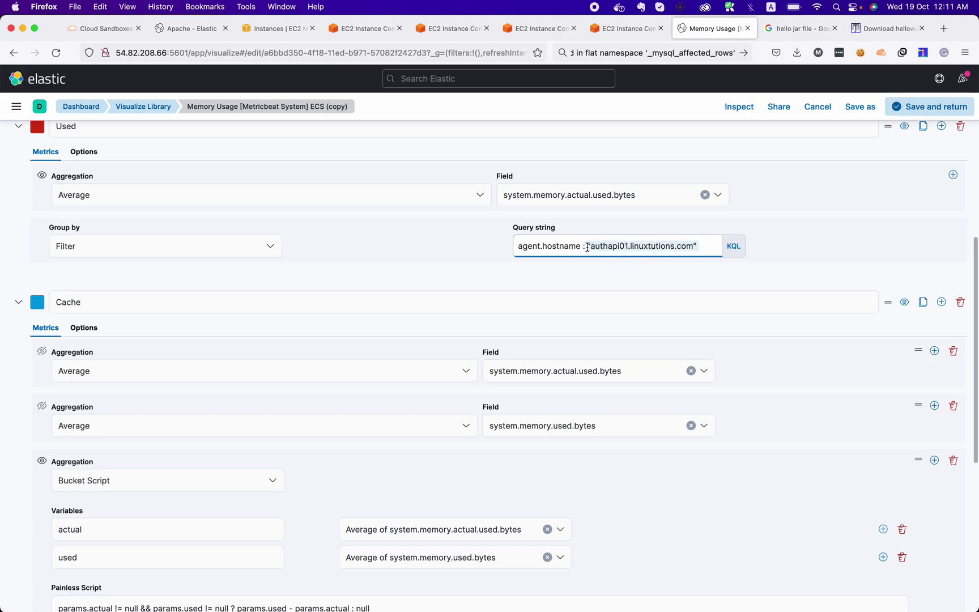
{"action": "left_click", "coordinate": [575, 284]}
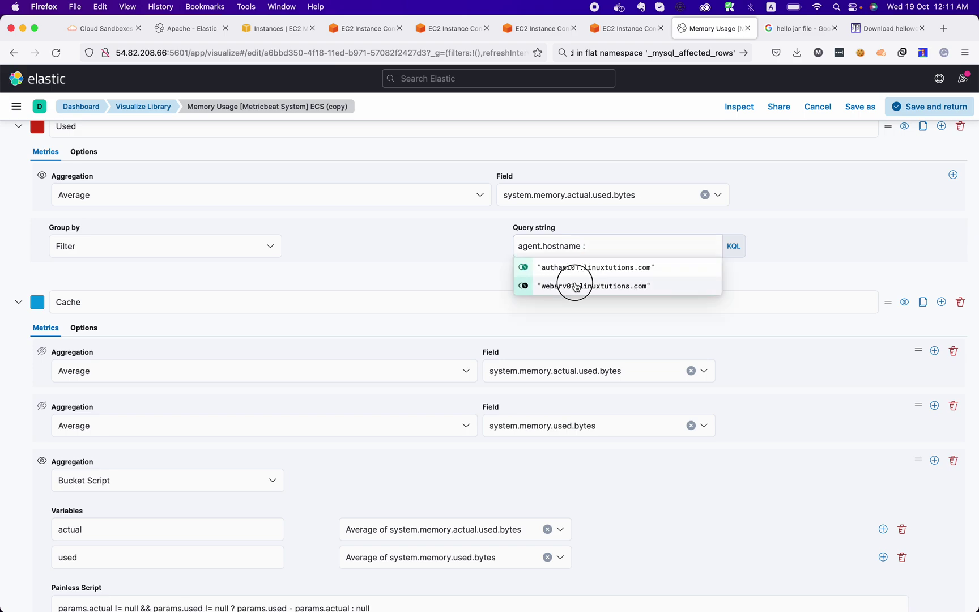
- Change the Free series filter query to agent.name : "websrv01.linuxtutions.com", and save the visualization back to the dashboard
{"action": "scroll", "coordinate": [612, 198], "scroll_direction": "up", "scroll_amount": 3}
{"action": "scroll", "coordinate": [614, 196], "scroll_direction": "down", "scroll_amount": 9}
{"action": "scroll", "coordinate": [614, 196], "scroll_direction": "down", "scroll_amount": 1}
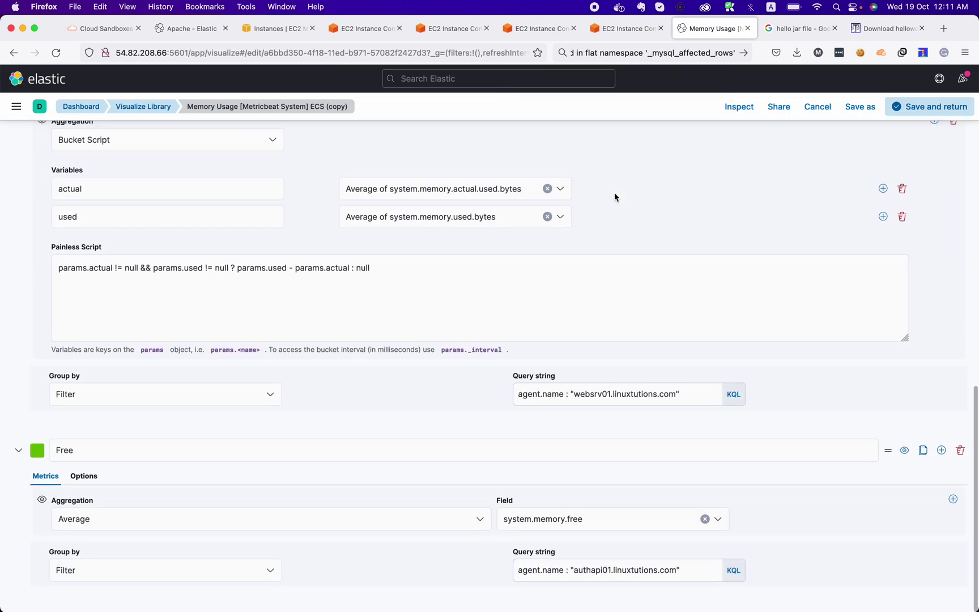
{"action": "left_click", "coordinate": [697, 573]}
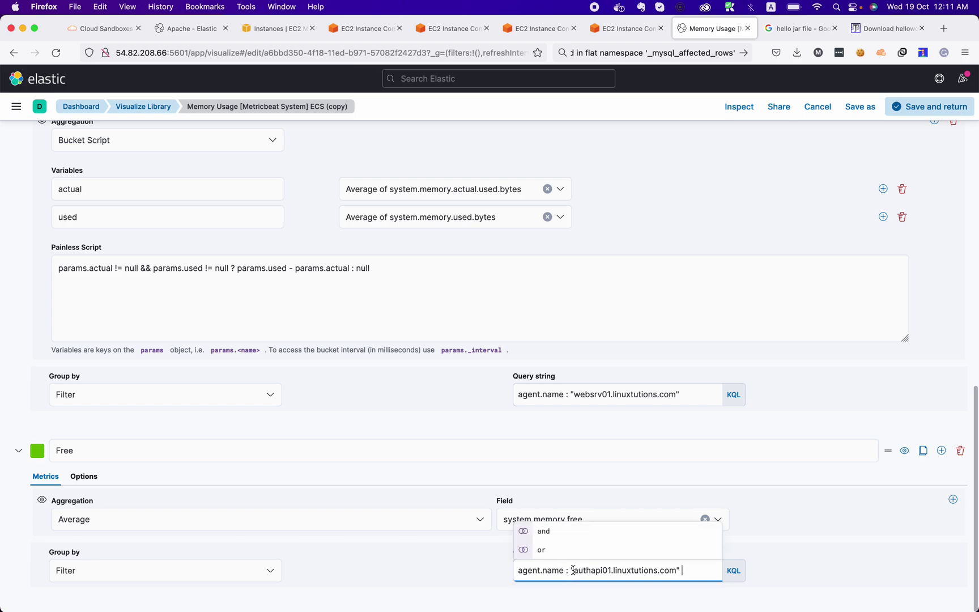
{"action": "left_click", "coordinate": [574, 570]}
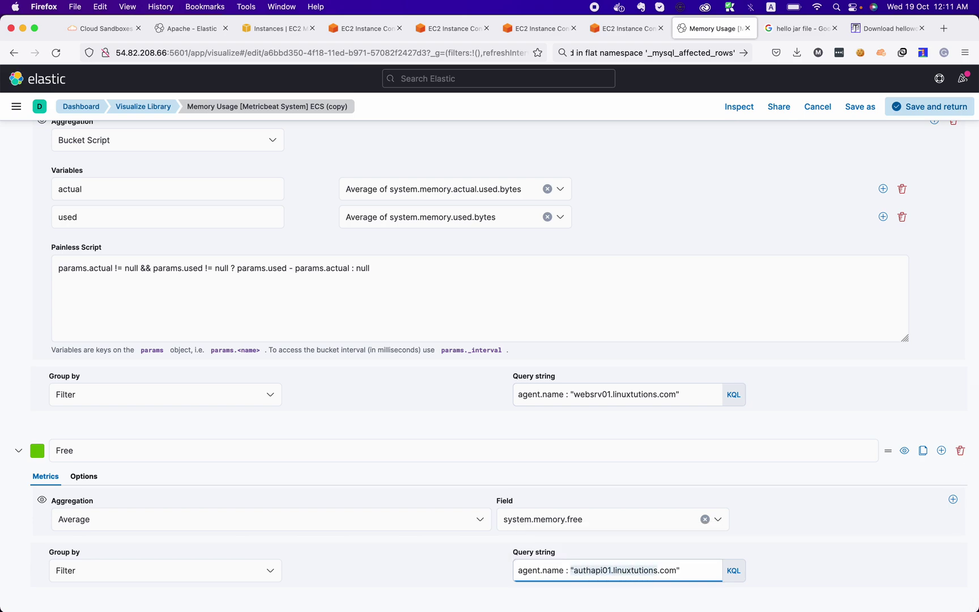
{"action": "key", "text": "BackSpace"}
{"action": "left_click_drag", "start_coordinate": [613, 571], "coordinate": [577, 573]}
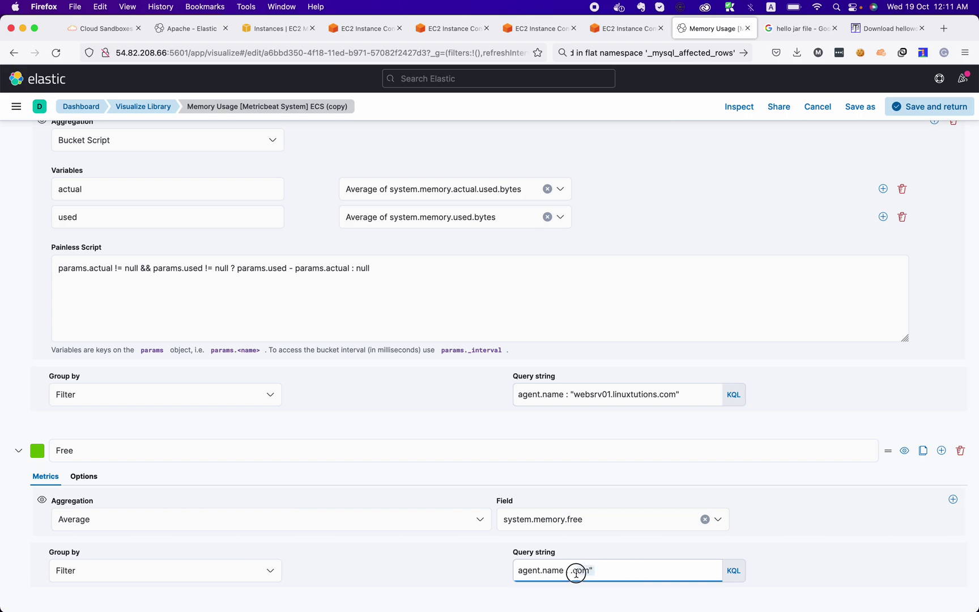
{"action": "key", "text": "BackSpace"}
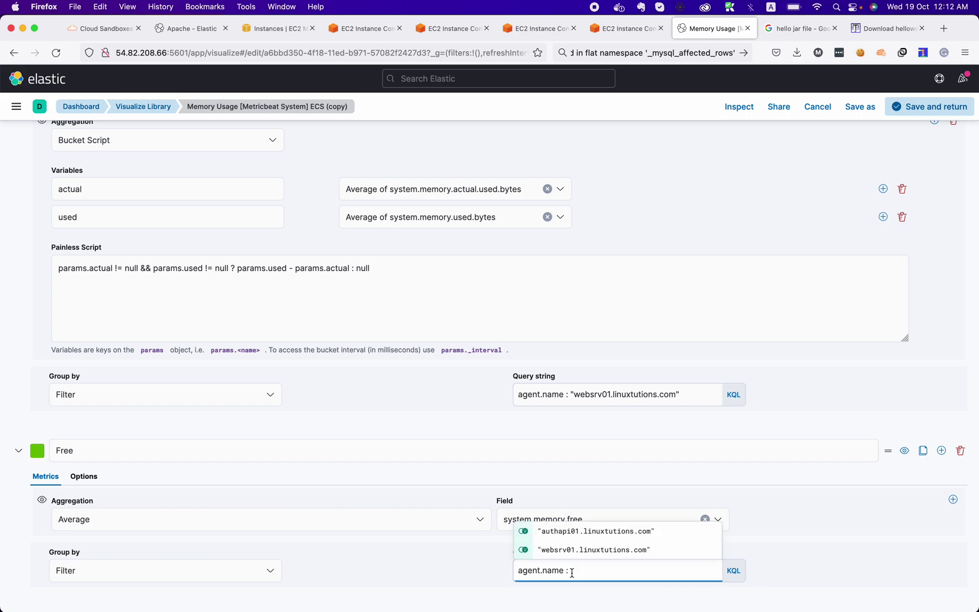
{"action": "left_click", "coordinate": [562, 549]}
{"action": "left_click", "coordinate": [783, 533]}
{"action": "left_click", "coordinate": [927, 109]}
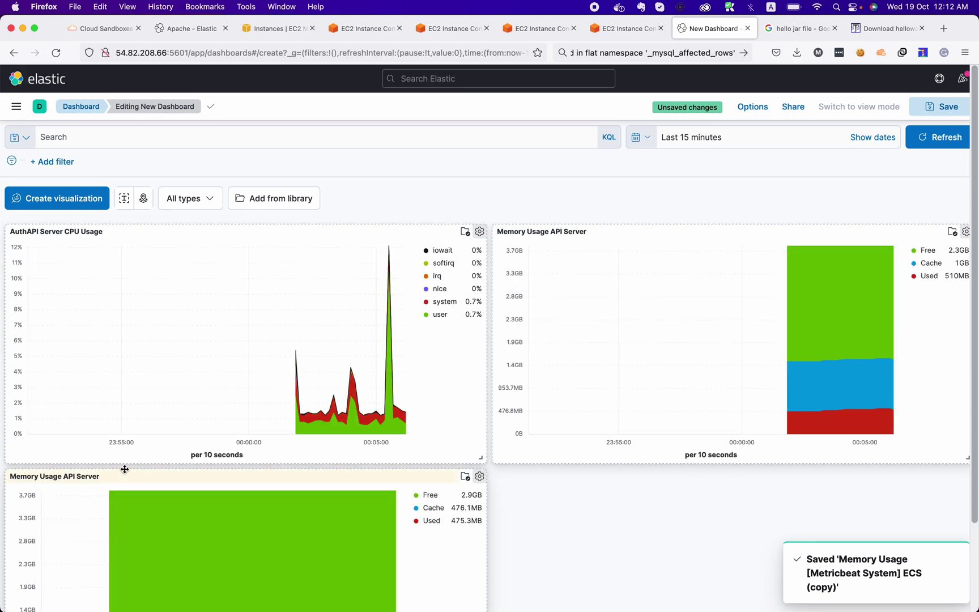
- Rename the cloned Memory Usage API Server panel as Memory Usage Web Server
{"action": "scroll", "coordinate": [652, 570], "scroll_direction": "down", "scroll_amount": 4}
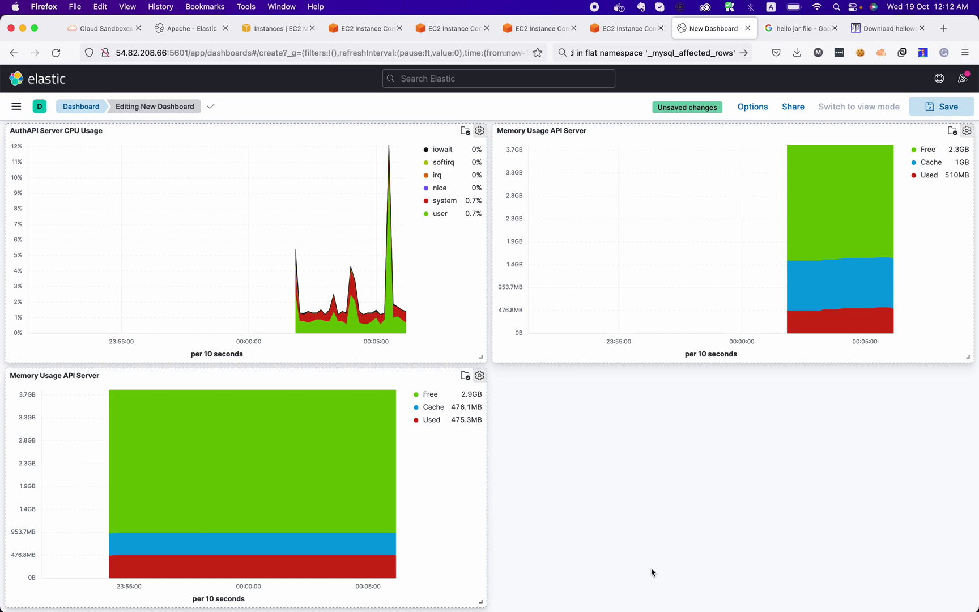
{"action": "scroll", "coordinate": [605, 196], "scroll_direction": "up", "scroll_amount": 2}
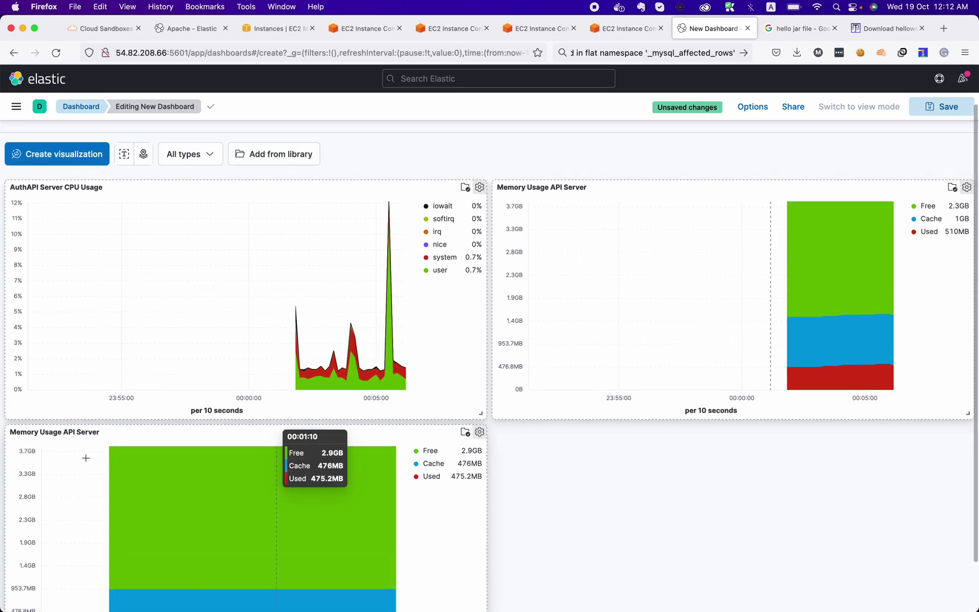
{"action": "scroll", "coordinate": [229, 487], "scroll_direction": "down", "scroll_amount": 2}
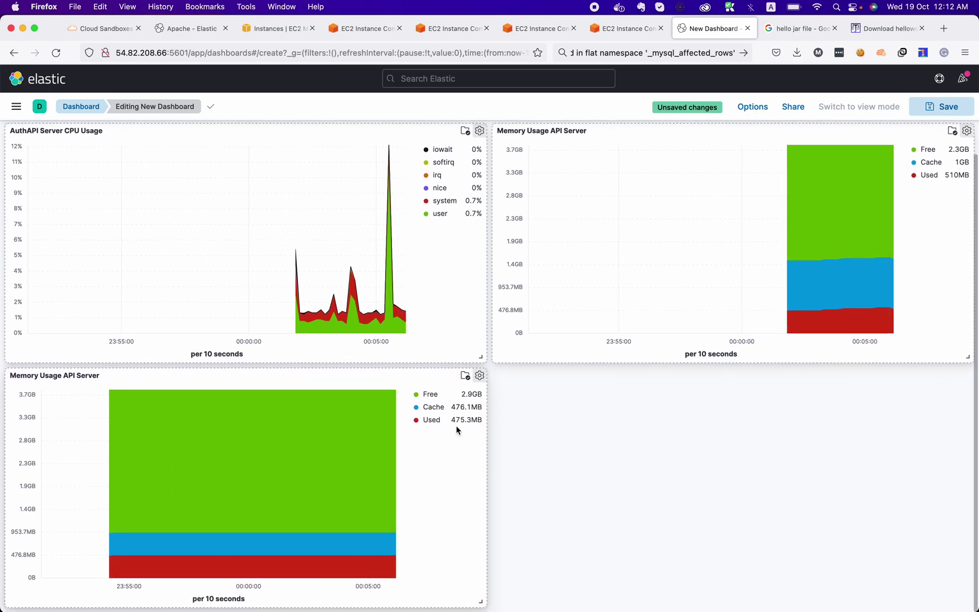
{"action": "left_click", "coordinate": [480, 376]}
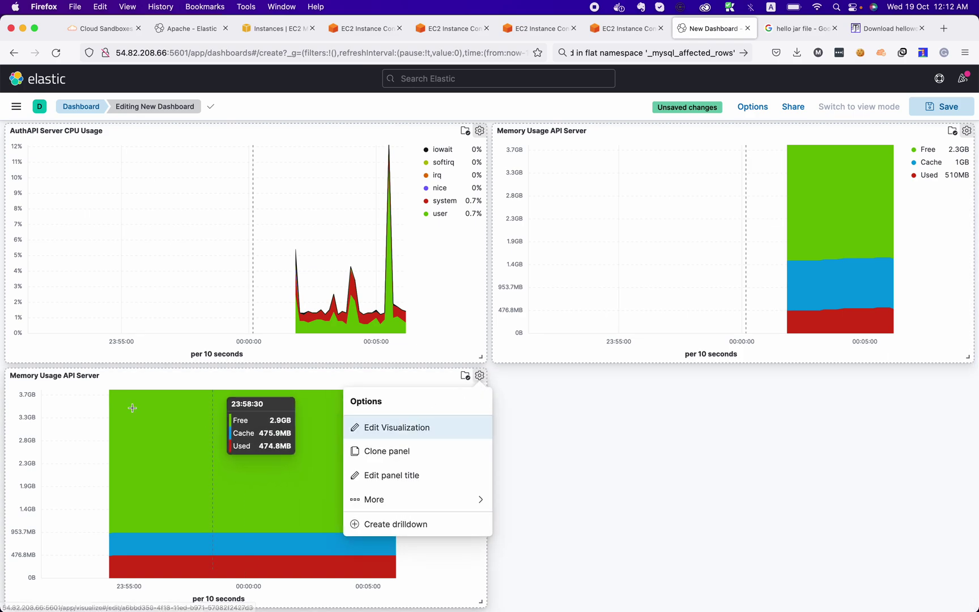
{"action": "left_click", "coordinate": [54, 376]}
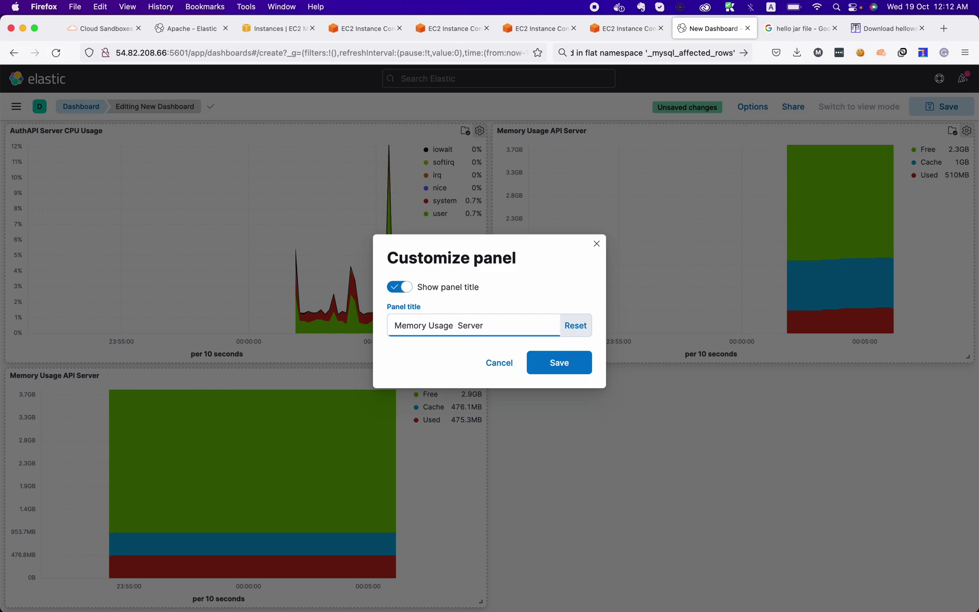
{"action": "left_click", "coordinate": [561, 358]}
- Clone the AuthAPI Server CPU Usage panel and open the cloned visualization for editing
{"action": "left_click", "coordinate": [480, 133]}
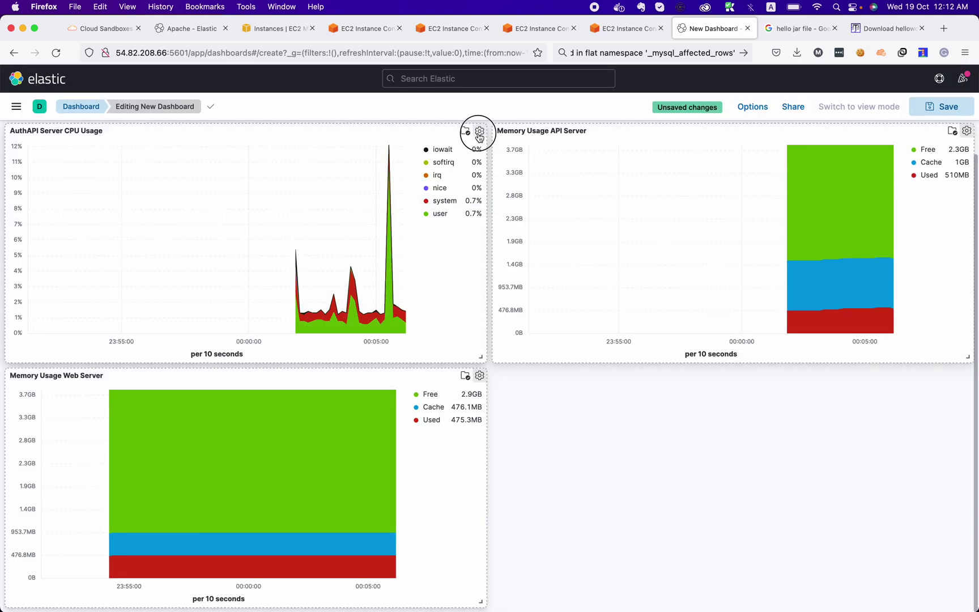
{"action": "left_click", "coordinate": [399, 204]}
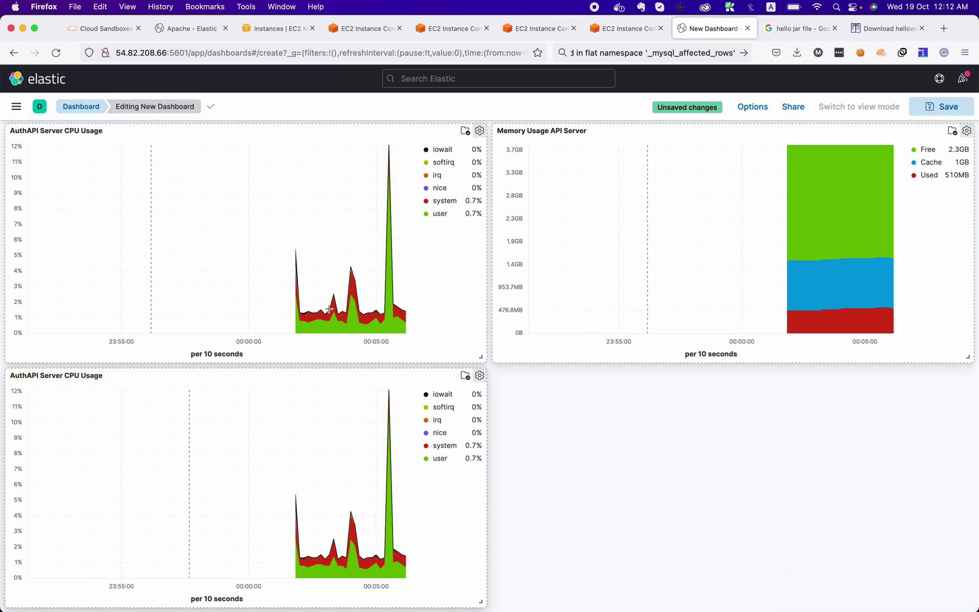
{"action": "left_click", "coordinate": [479, 375]}
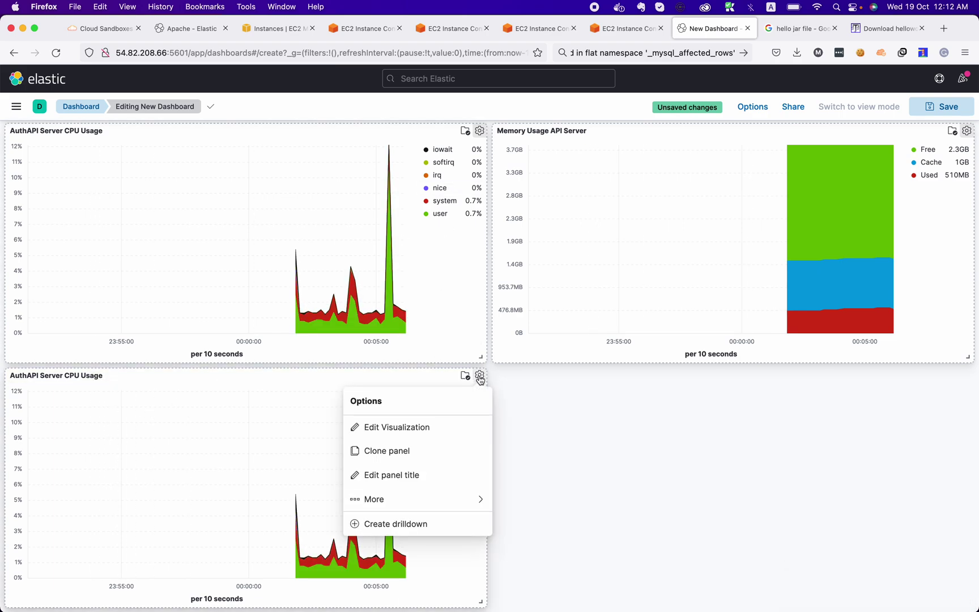
{"action": "left_click", "coordinate": [432, 429]}
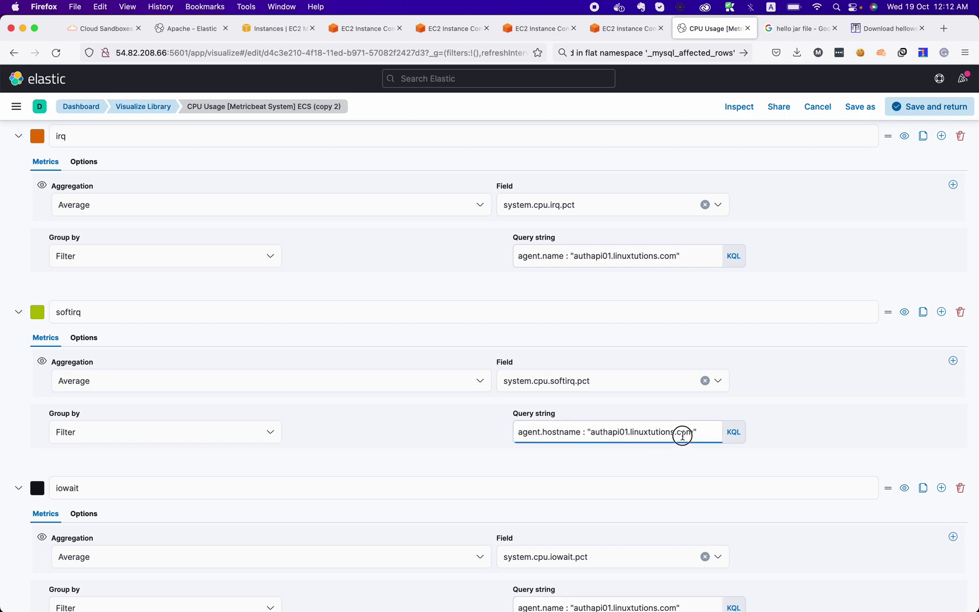
- Change the softirq series filter query to agent.hostname : "websrv01.linuxtutions.com" in the cloned CPU visualization
{"action": "left_click_drag", "start_coordinate": [704, 432], "coordinate": [593, 434]}
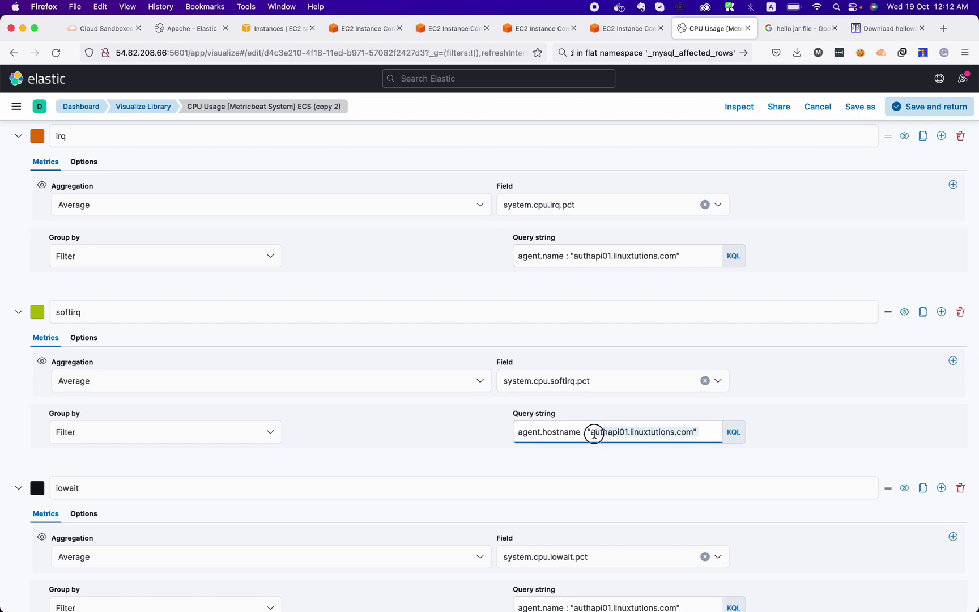
{"action": "key", "text": "BackSpace"}
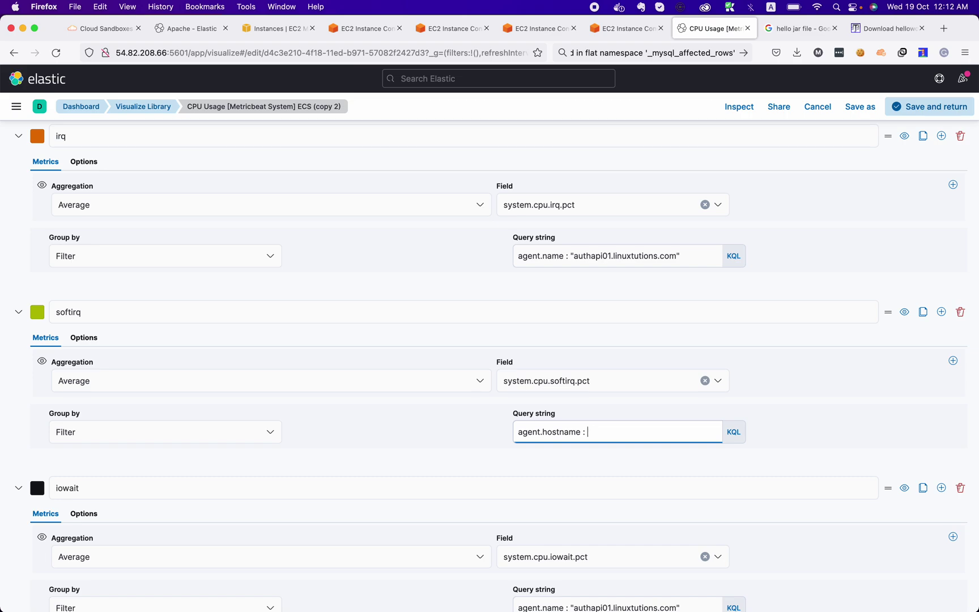
{"action": "left_click", "coordinate": [590, 479]}
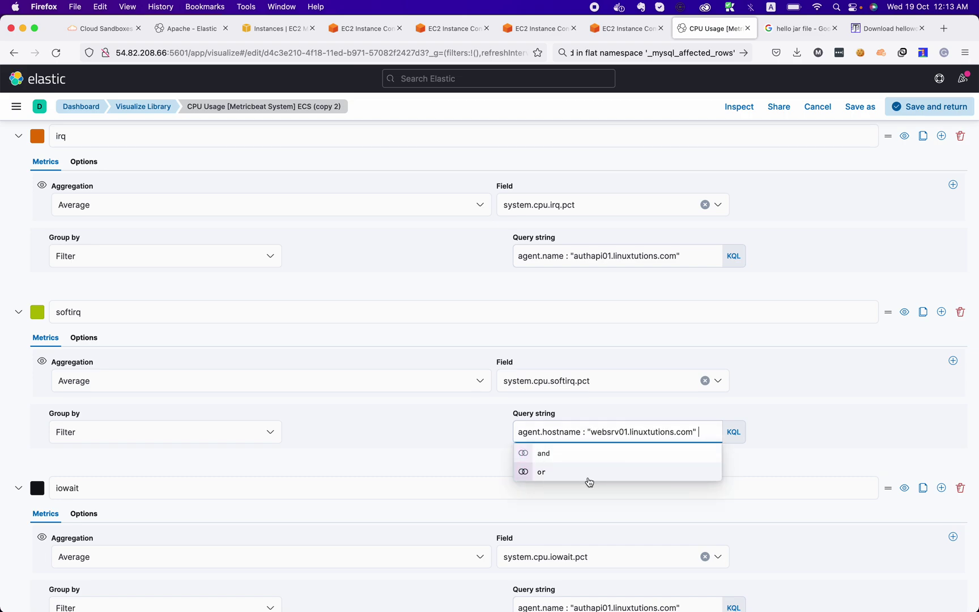
{"action": "left_click", "coordinate": [763, 450]}
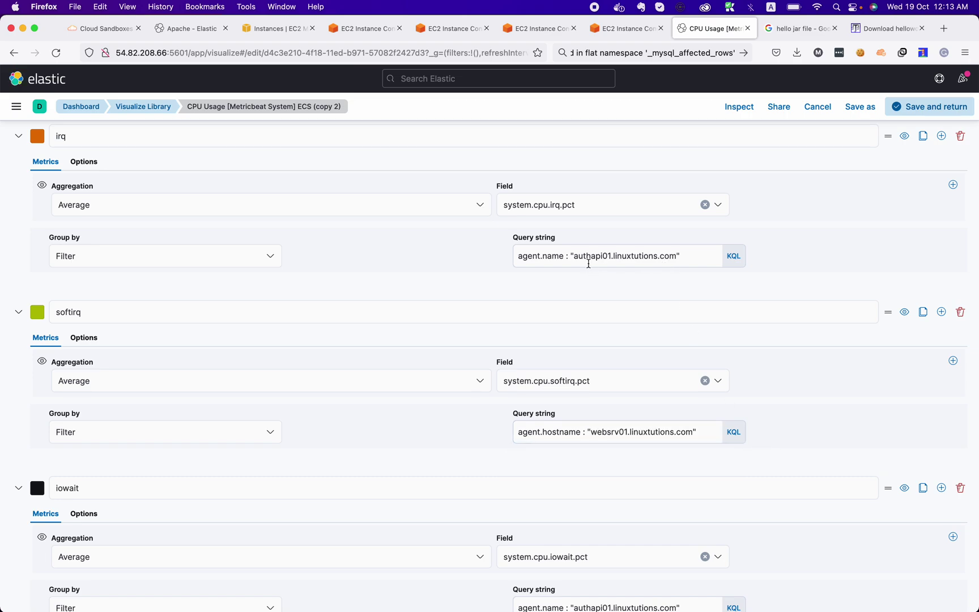
- Change the irq series filter query to agent.name : "websrv01.linuxtutions.com"
{"action": "left_click", "coordinate": [684, 254]}
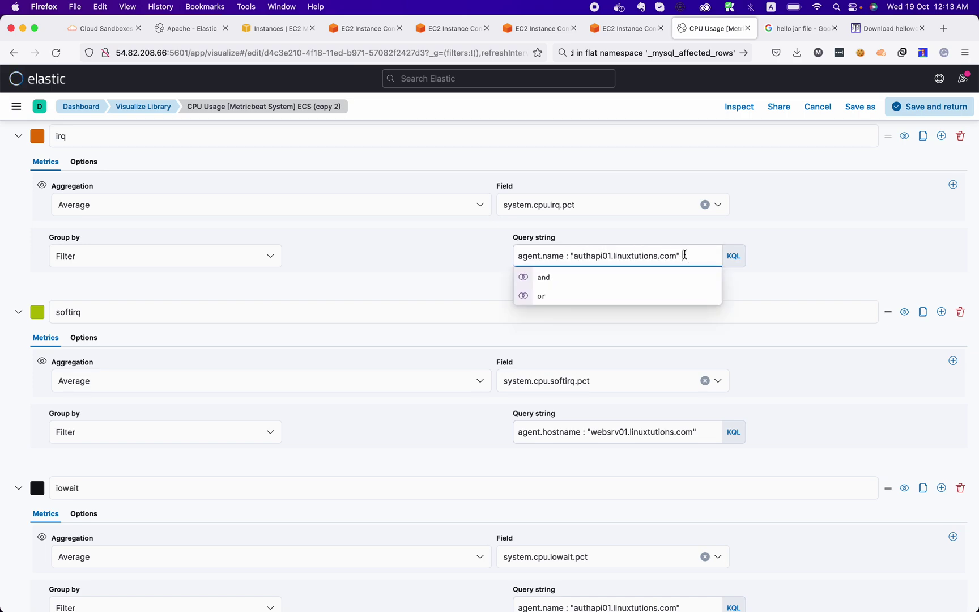
{"action": "left_click", "coordinate": [573, 255], "text": "shift"}
{"action": "key", "text": "BackSpace"}
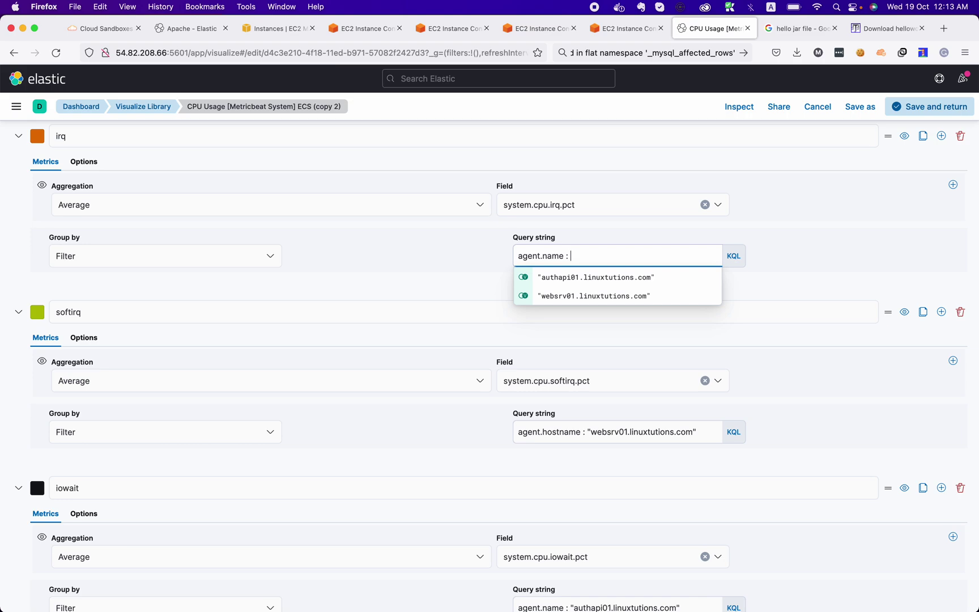
{"action": "left_click", "coordinate": [574, 296]}
{"action": "left_click", "coordinate": [608, 184]}
- Change the nice series filter query to agent.hostname : "websrv01.linuxtutions.com"
{"action": "scroll", "coordinate": [608, 183], "scroll_direction": "up", "scroll_amount": 3}
{"action": "left_click", "coordinate": [591, 214]}
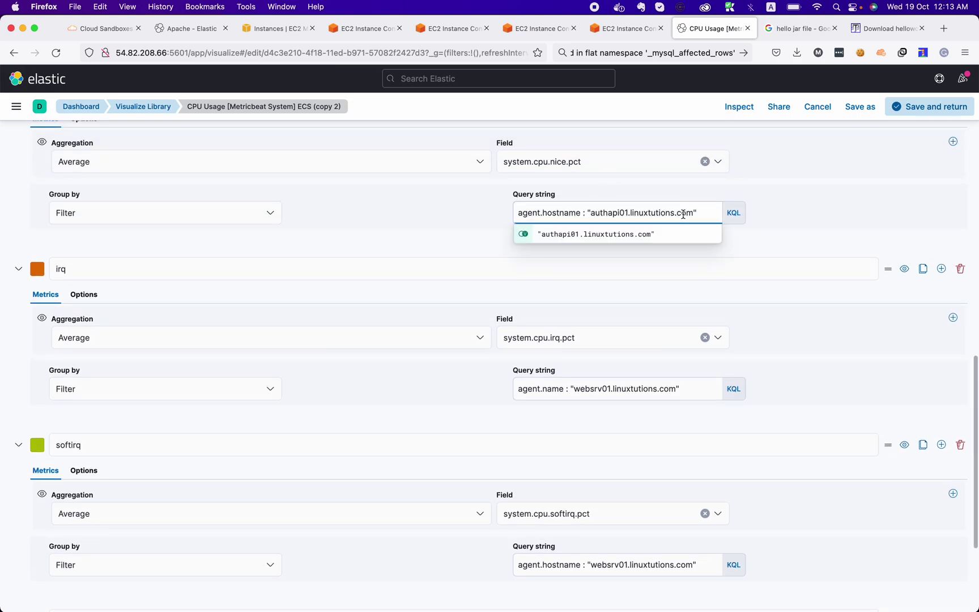
{"action": "left_click_drag", "start_coordinate": [699, 212], "coordinate": [589, 212]}
{"action": "key", "text": "BackSpace"}
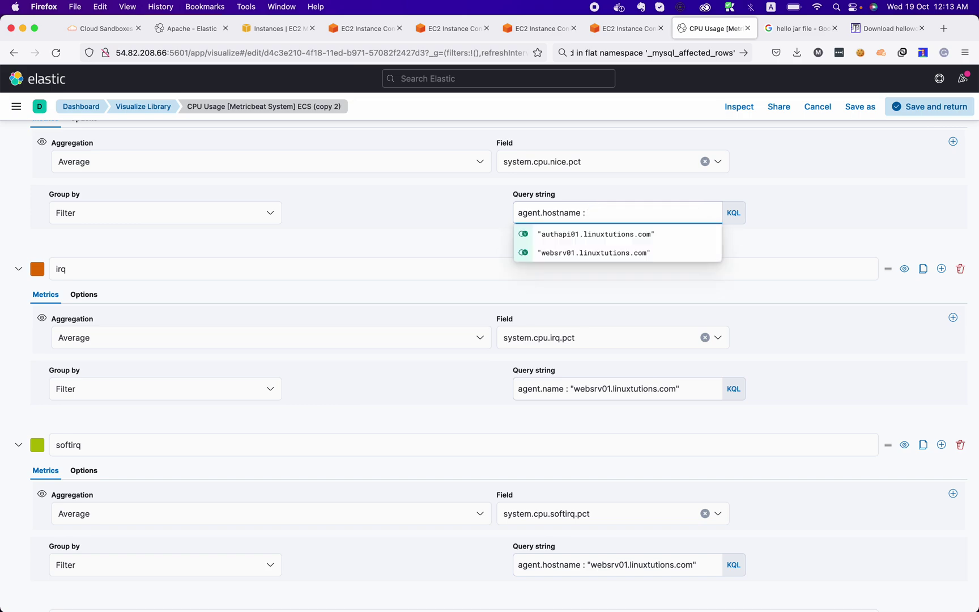
{"action": "left_click", "coordinate": [632, 254]}
- Change the system series filter query to agent.hostname : "websrv01.linuxtutions.com"
{"action": "scroll", "coordinate": [702, 189], "scroll_direction": "up", "scroll_amount": 5}
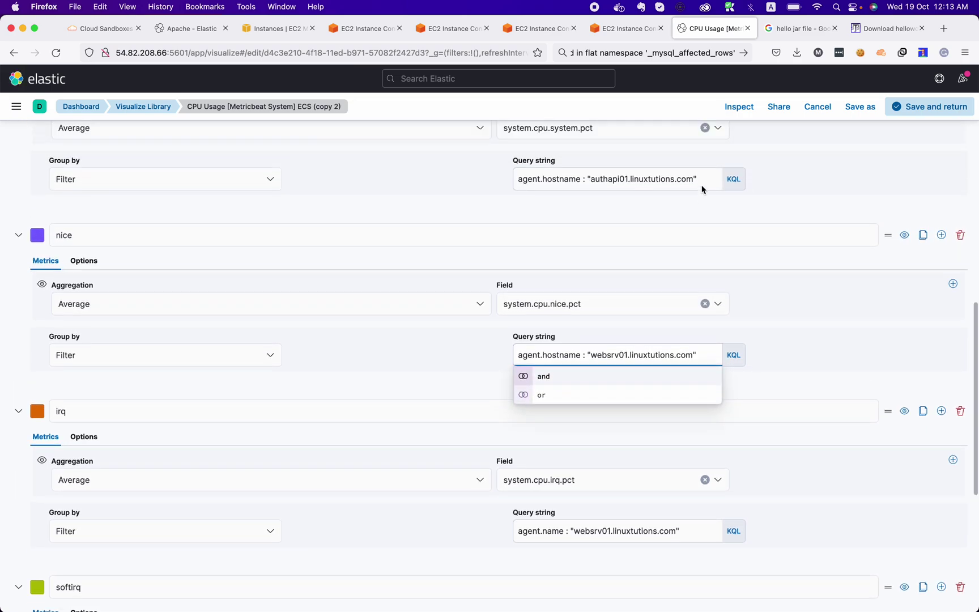
{"action": "left_click", "coordinate": [590, 183]}
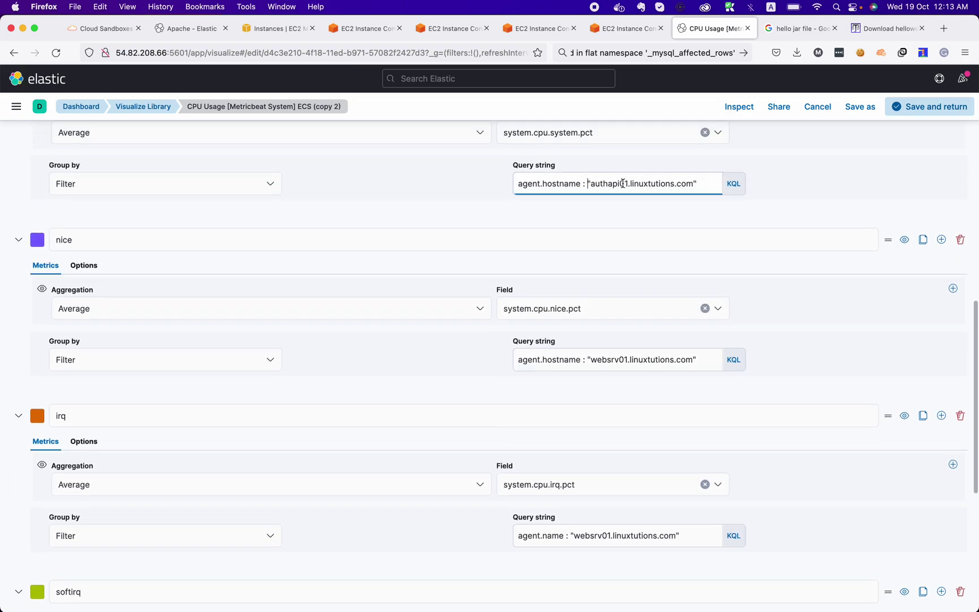
{"action": "left_click", "coordinate": [697, 184], "text": "shift"}
{"action": "key", "text": "BackSpace"}
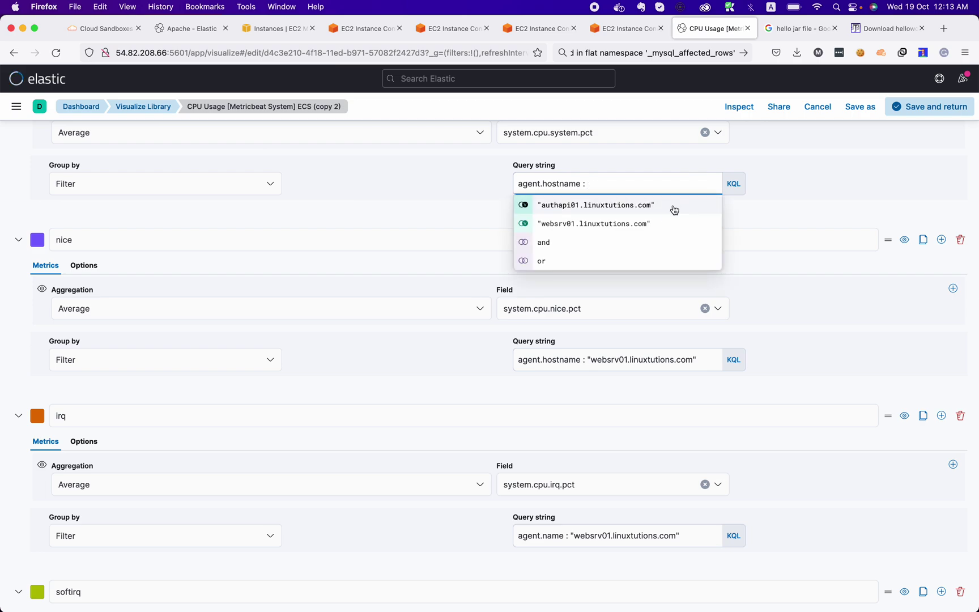
{"action": "left_click", "coordinate": [654, 223]}
{"action": "left_click", "coordinate": [856, 181]}
- Change the user series filter query to agent.hostname : "websrv01.linuxtutions.com"
{"action": "scroll", "coordinate": [854, 183], "scroll_direction": "up", "scroll_amount": 8}
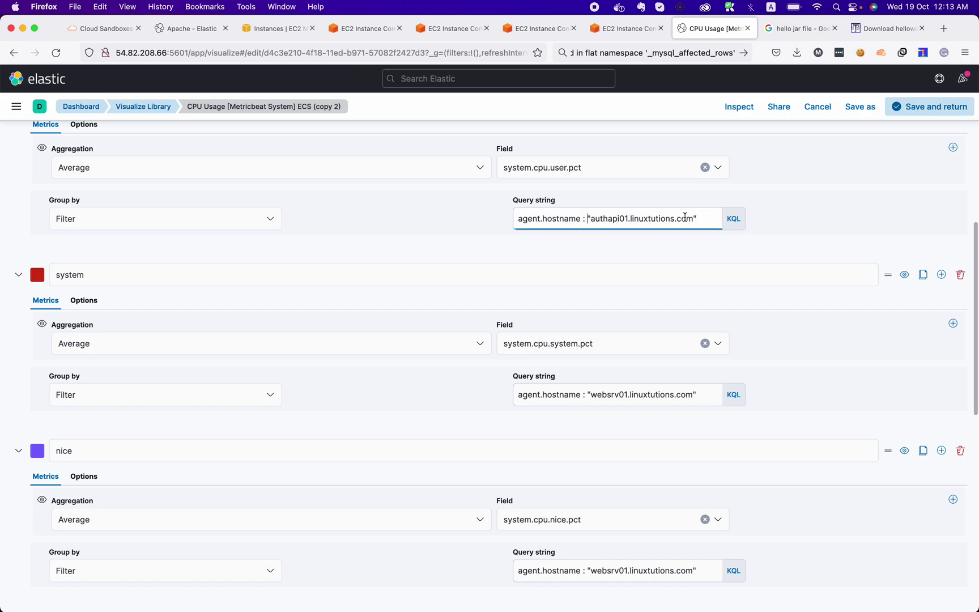
{"action": "left_click", "coordinate": [700, 221], "text": "shift"}
{"action": "key", "text": "BackSpace"}
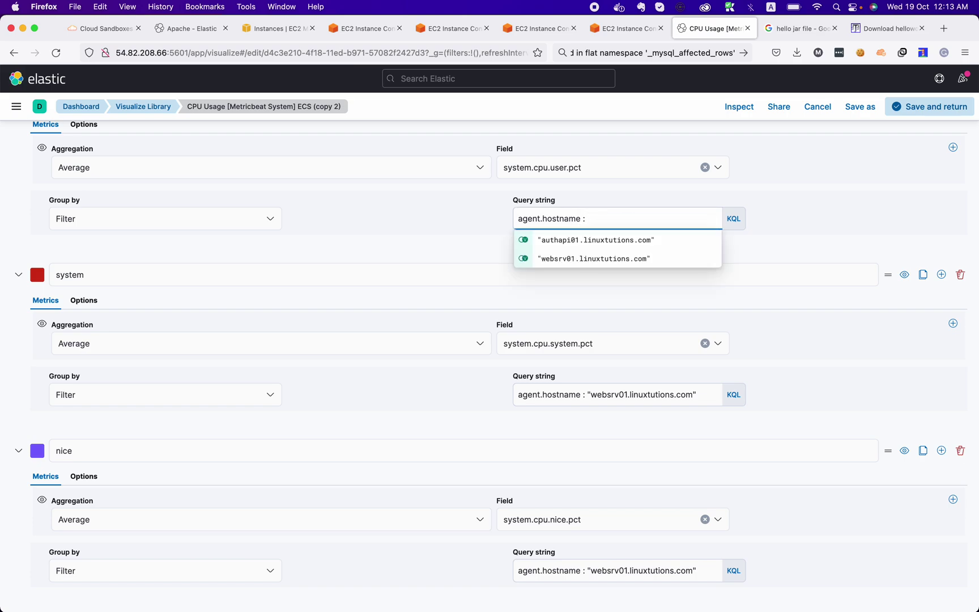
{"action": "left_click", "coordinate": [659, 258]}
{"action": "left_click", "coordinate": [850, 184]}
- Change the iowait series filter query to agent.name : "websrv01.linuxtutions.com"
{"action": "scroll", "coordinate": [851, 184], "scroll_direction": "up", "scroll_amount": 8}
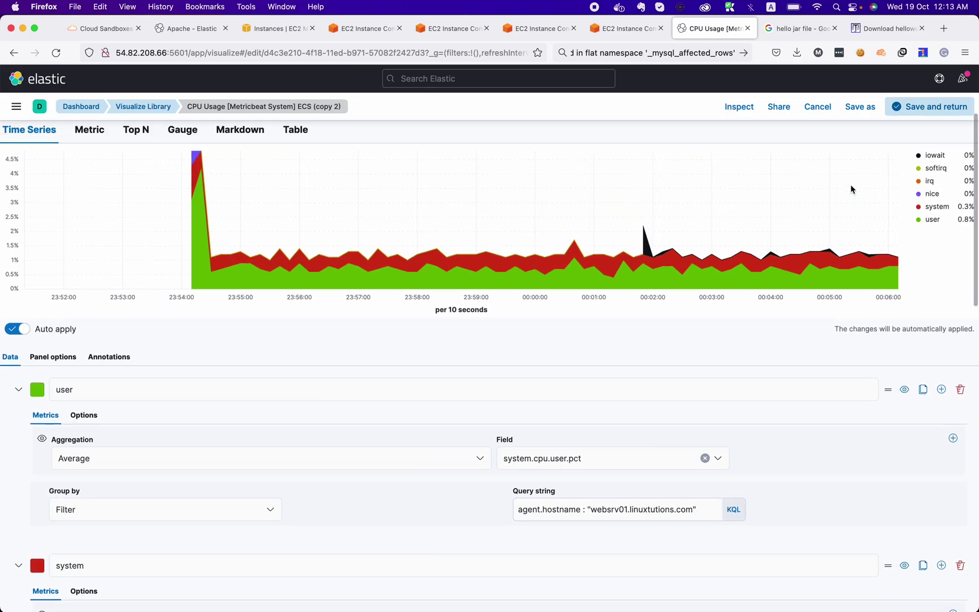
{"action": "scroll", "coordinate": [852, 189], "scroll_direction": "down", "scroll_amount": 20}
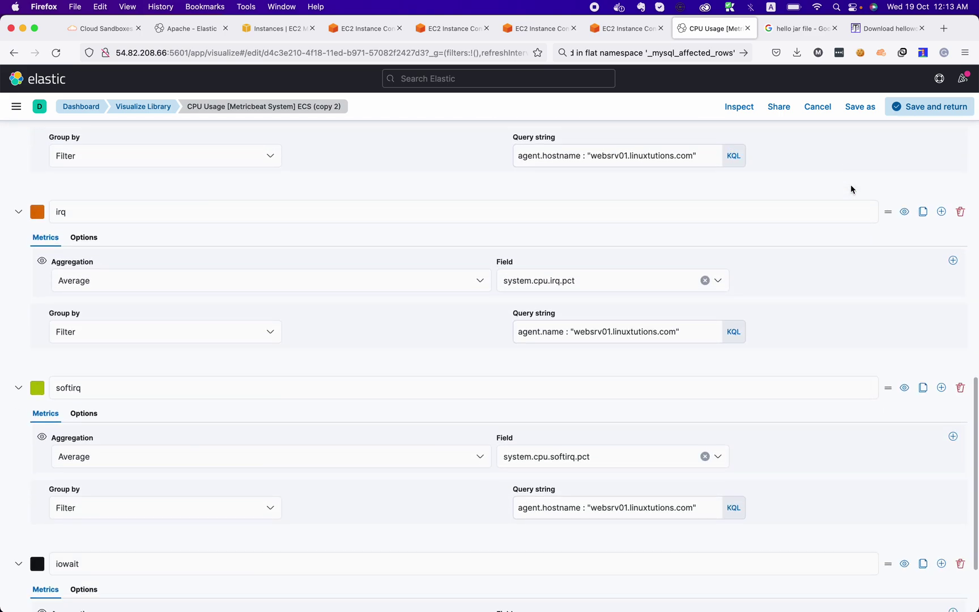
{"action": "scroll", "coordinate": [851, 185], "scroll_direction": "down", "scroll_amount": 4}
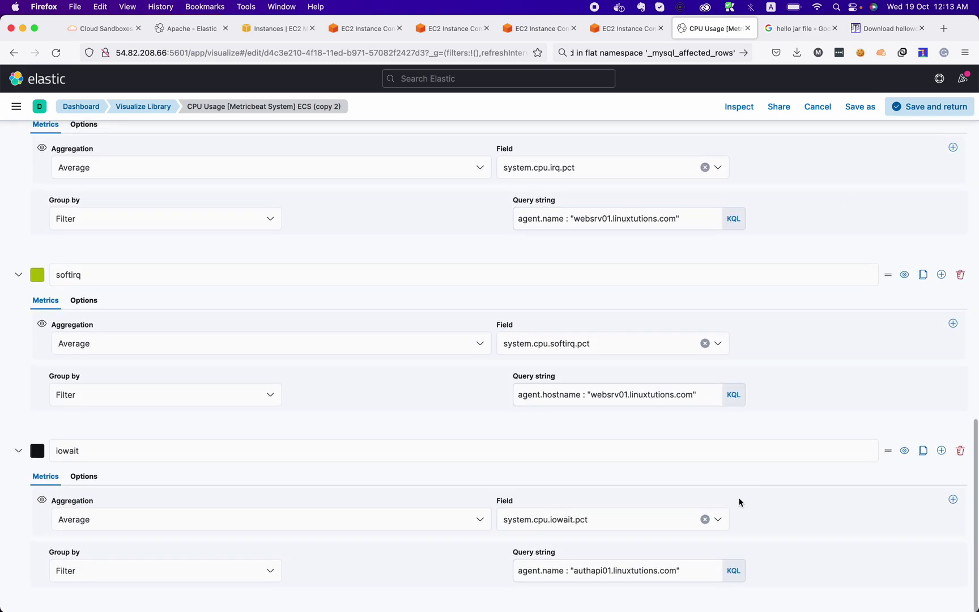
{"action": "left_click", "coordinate": [683, 571]}
{"action": "left_click", "coordinate": [574, 571], "text": "shift"}
{"action": "key", "text": "BackSpace"}
{"action": "key", "text": "Down"}
{"action": "key", "text": "Down"}
{"action": "key", "text": "Return"}
{"action": "left_click", "coordinate": [819, 576]}
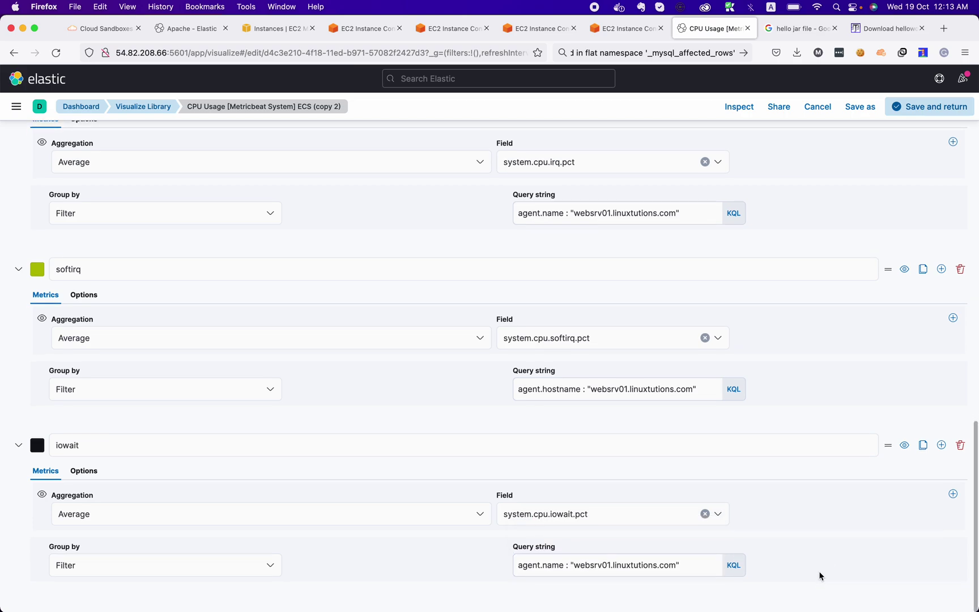
- Save the cloned CPU usage visualization, return to the dashboard and check its panel
{"action": "left_click", "coordinate": [932, 108]}
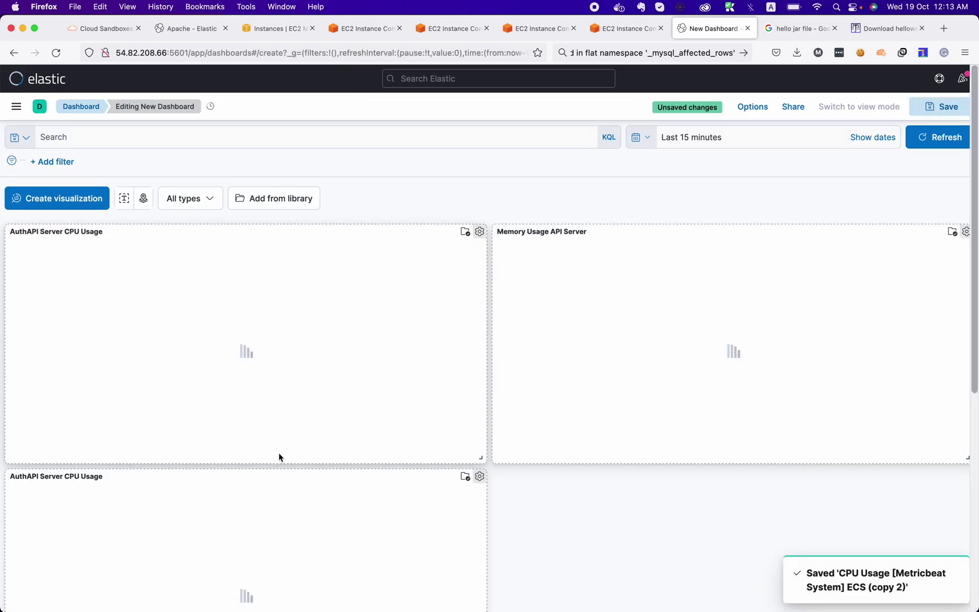
{"action": "scroll", "coordinate": [378, 500], "scroll_direction": "down", "scroll_amount": 3}
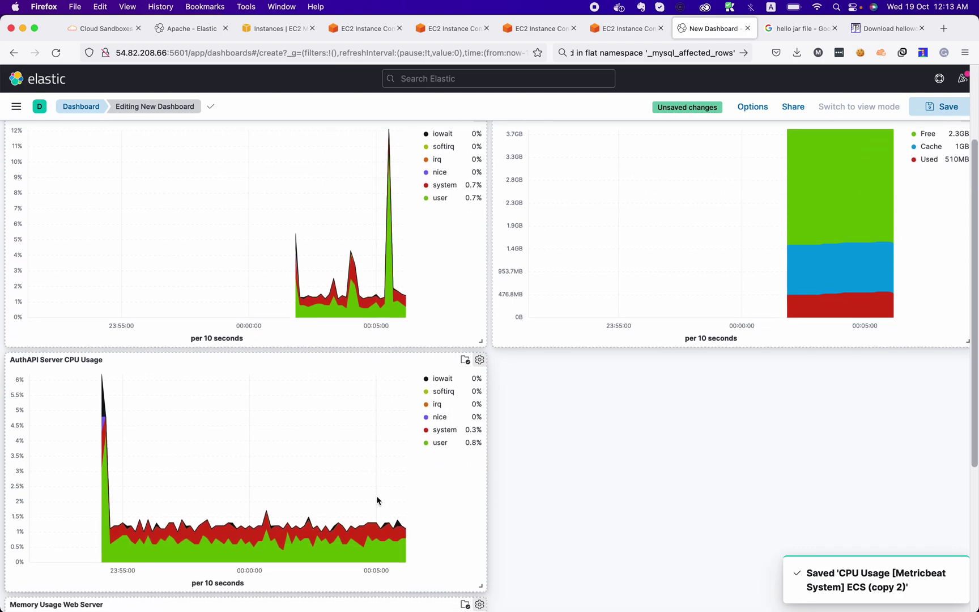
{"action": "scroll", "coordinate": [378, 501], "scroll_direction": "down", "scroll_amount": 2}
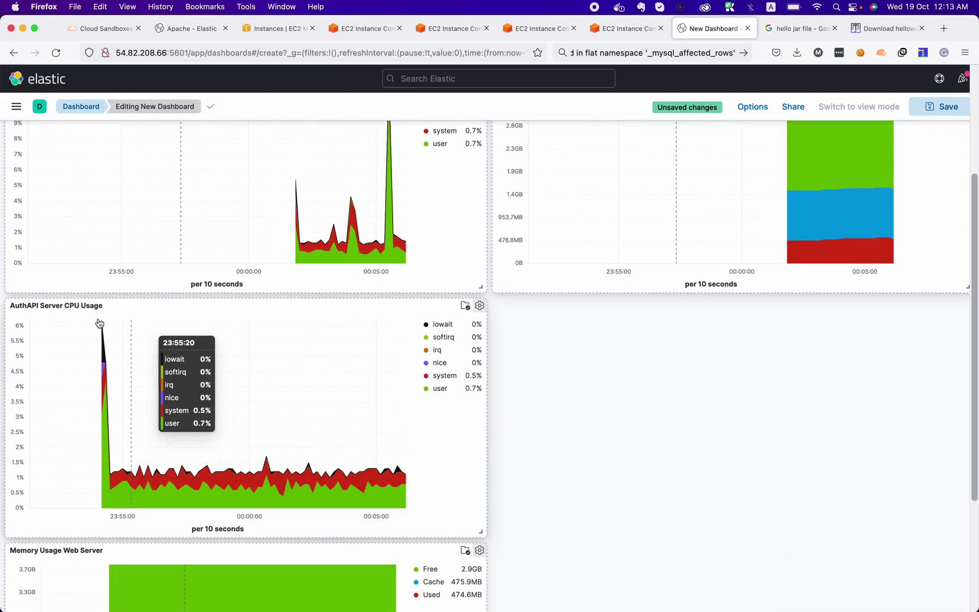
- Rename the lower AuthAPI Server CPU Usage panel to Web Server CPU Usage
{"action": "scroll", "coordinate": [68, 313], "scroll_direction": "up", "scroll_amount": 3}
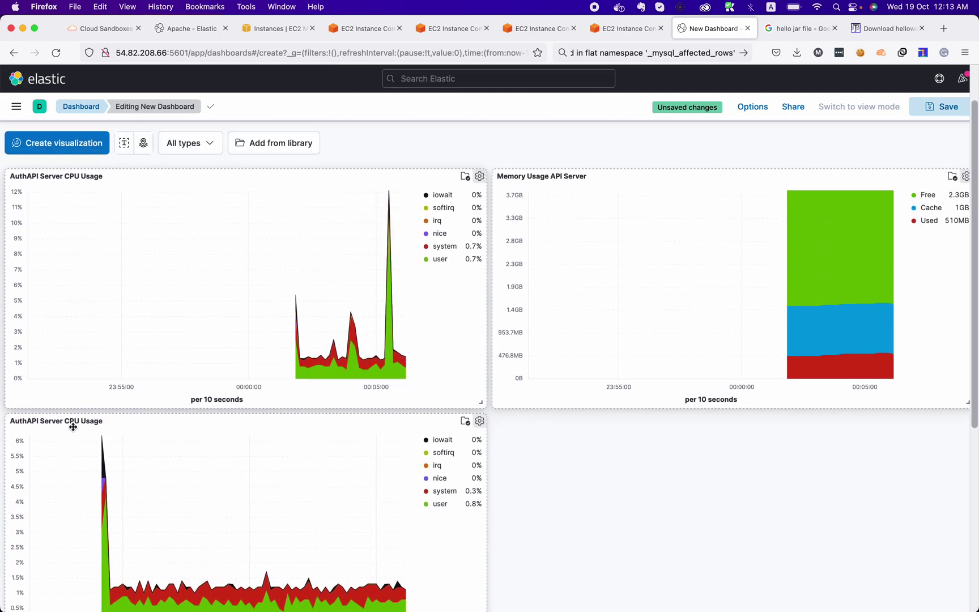
{"action": "left_click", "coordinate": [76, 421]}
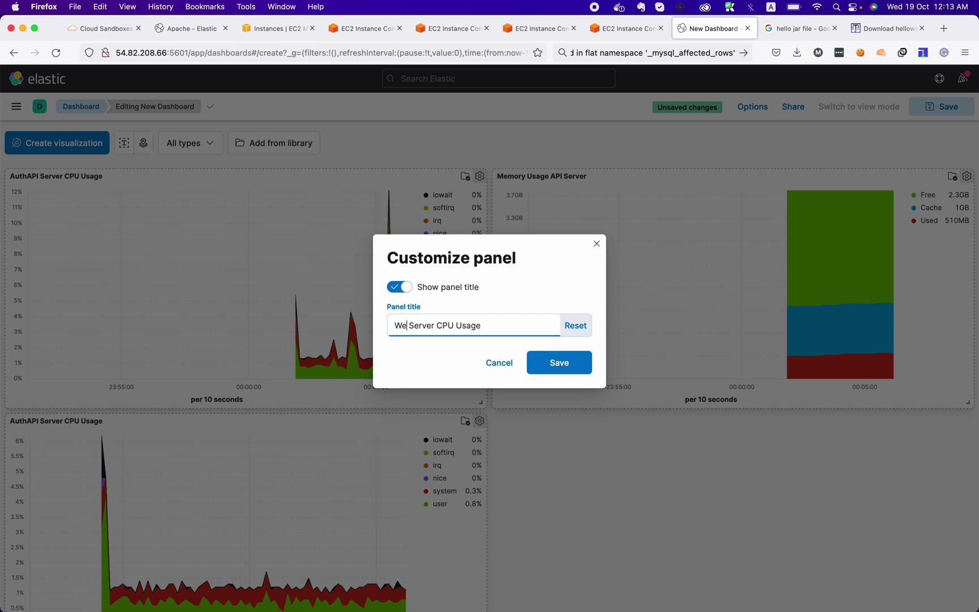
{"action": "left_click", "coordinate": [557, 363]}
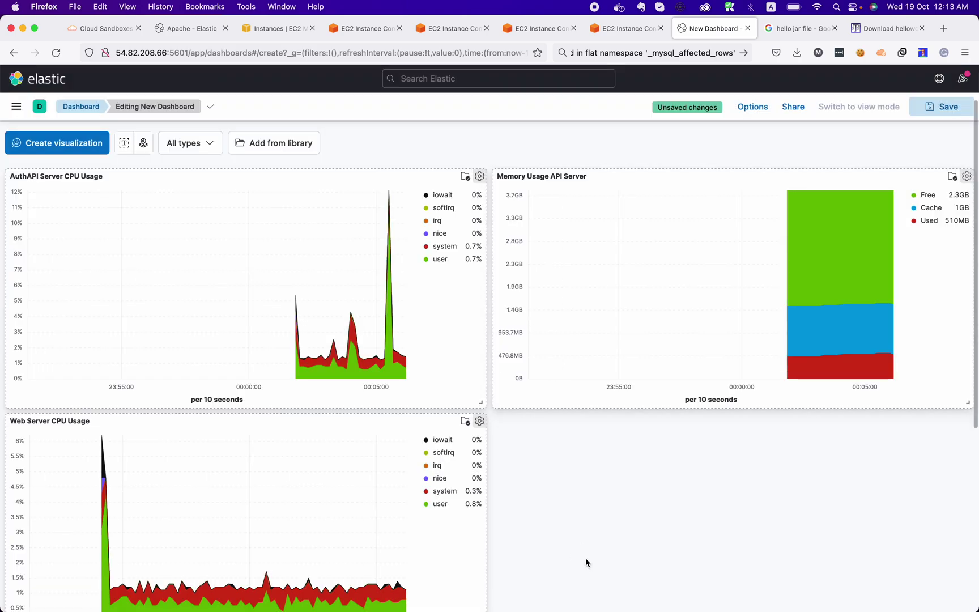
- Move the Memory Usage Web Server panel beside the Web Server CPU Usage panel, directly under Memory Usage API Server
{"action": "scroll", "coordinate": [586, 558], "scroll_direction": "down", "scroll_amount": 5}
{"action": "left_click_drag", "start_coordinate": [403, 379], "coordinate": [922, 149]}
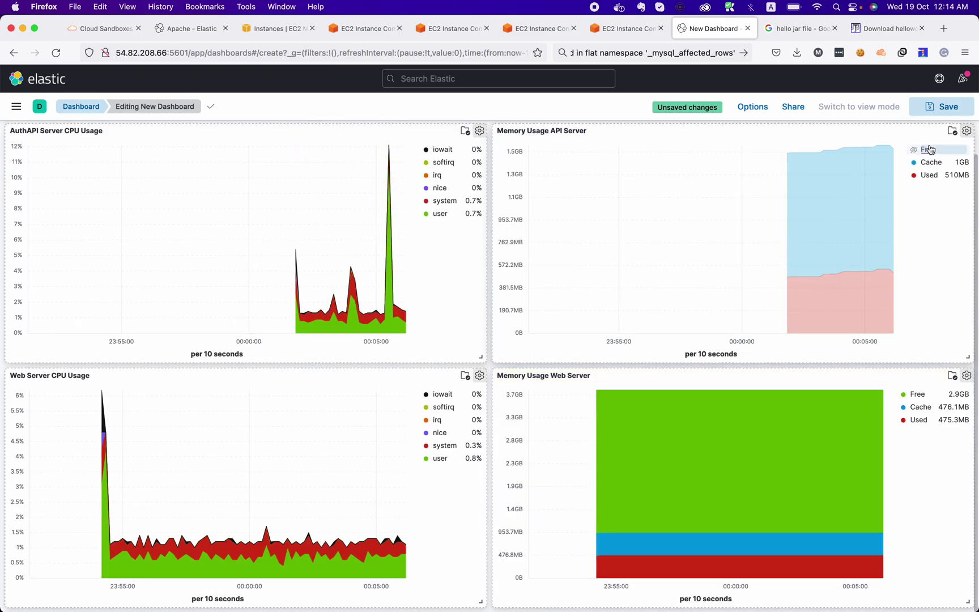
- Search the visualization library for "net", then close the library without adding a panel and review the dashboard
{"action": "scroll", "coordinate": [601, 221], "scroll_direction": "up", "scroll_amount": 2}
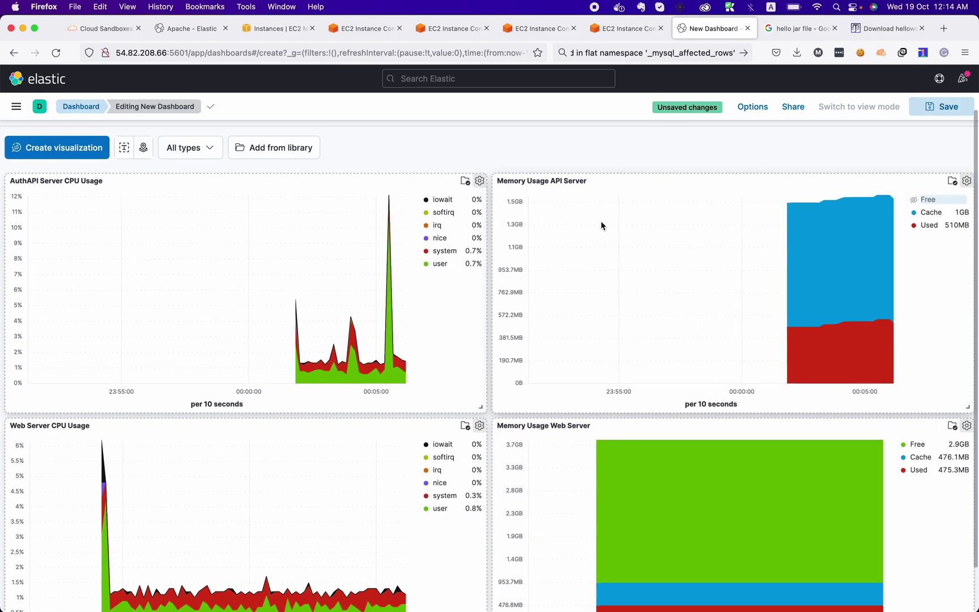
{"action": "left_click", "coordinate": [281, 148]}
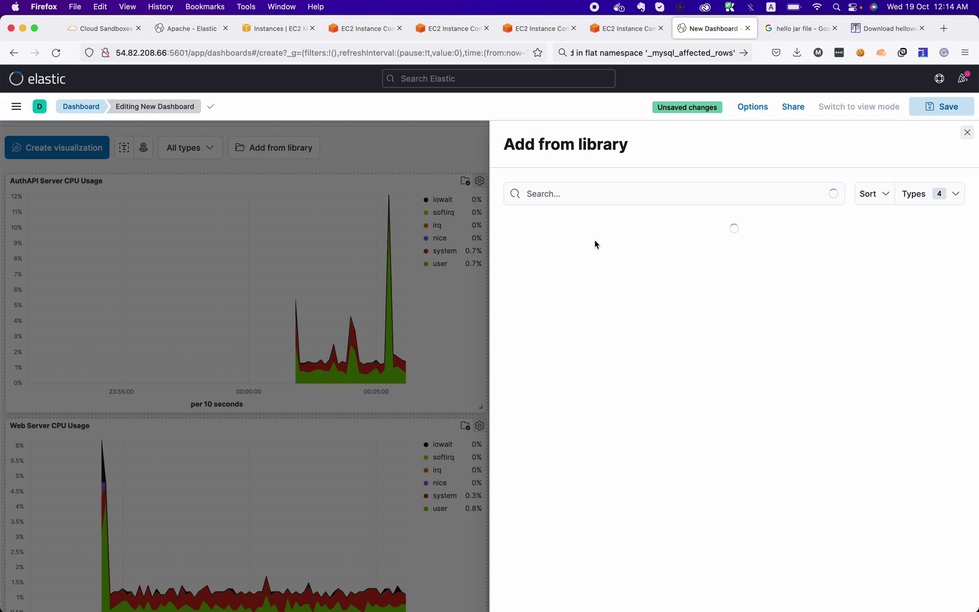
{"action": "type", "text": "net"}
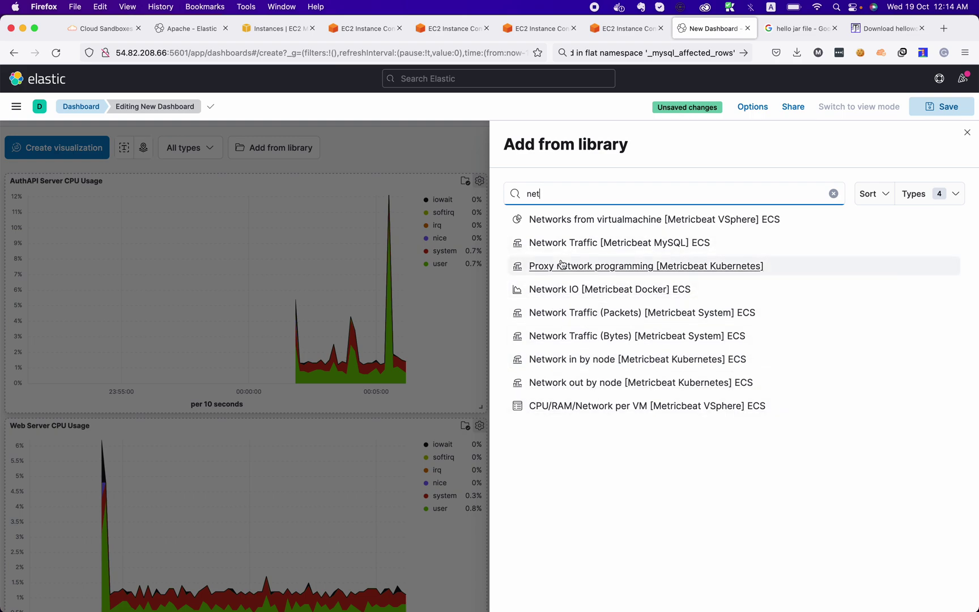
{"action": "left_click", "coordinate": [454, 166]}
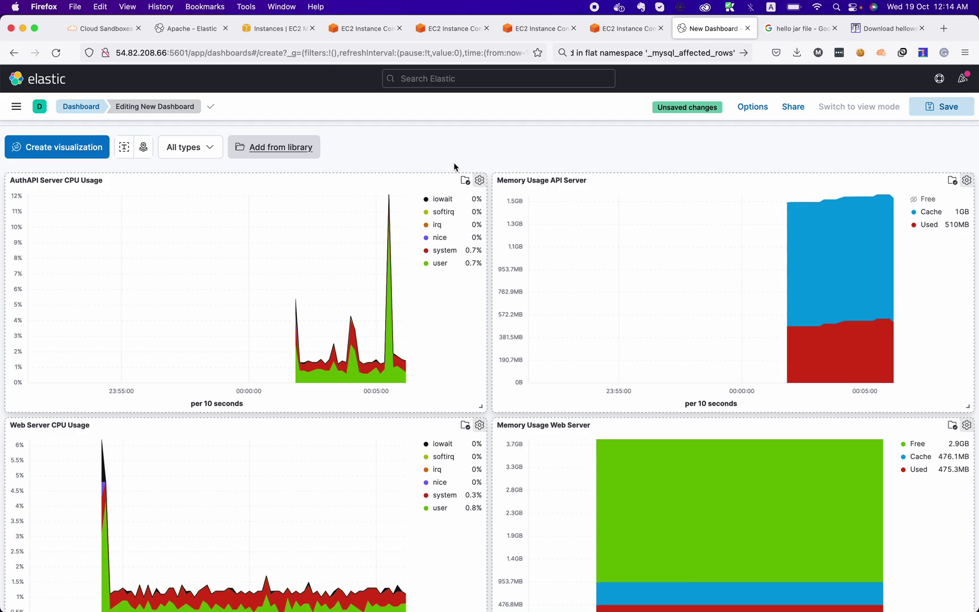
{"action": "scroll", "coordinate": [454, 166], "scroll_direction": "down", "scroll_amount": 2}
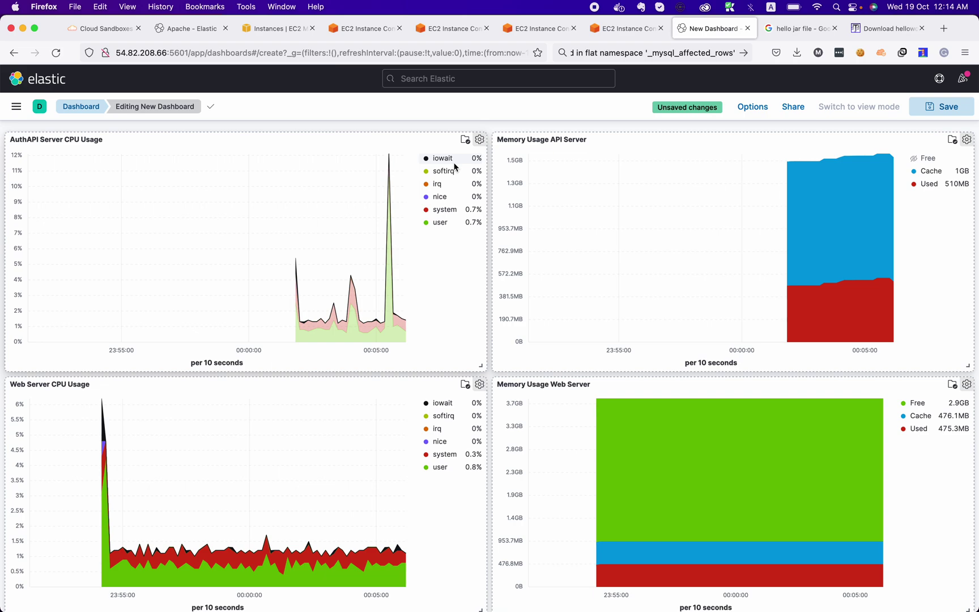